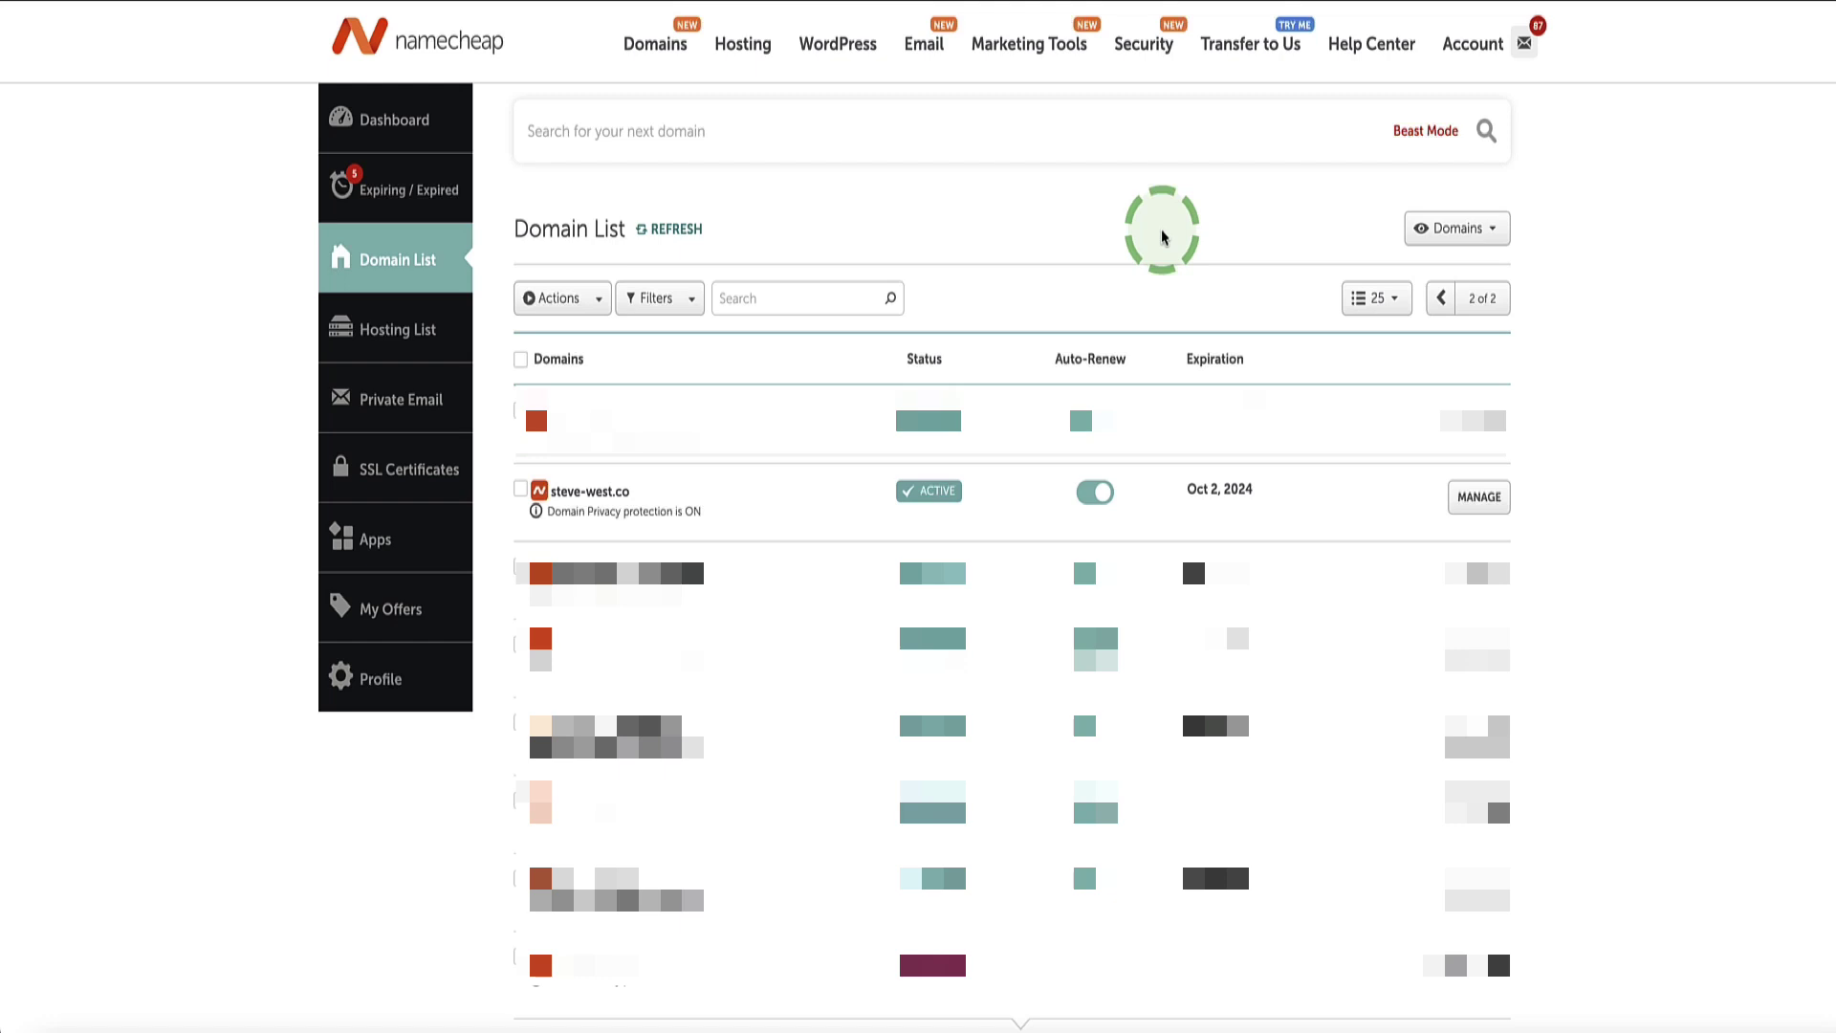
Step: Open steve-west.co's domain management page and its Advanced DNS host records
{"action": "left_click_drag", "start_coordinate": [634, 492], "coordinate": [561, 501]}
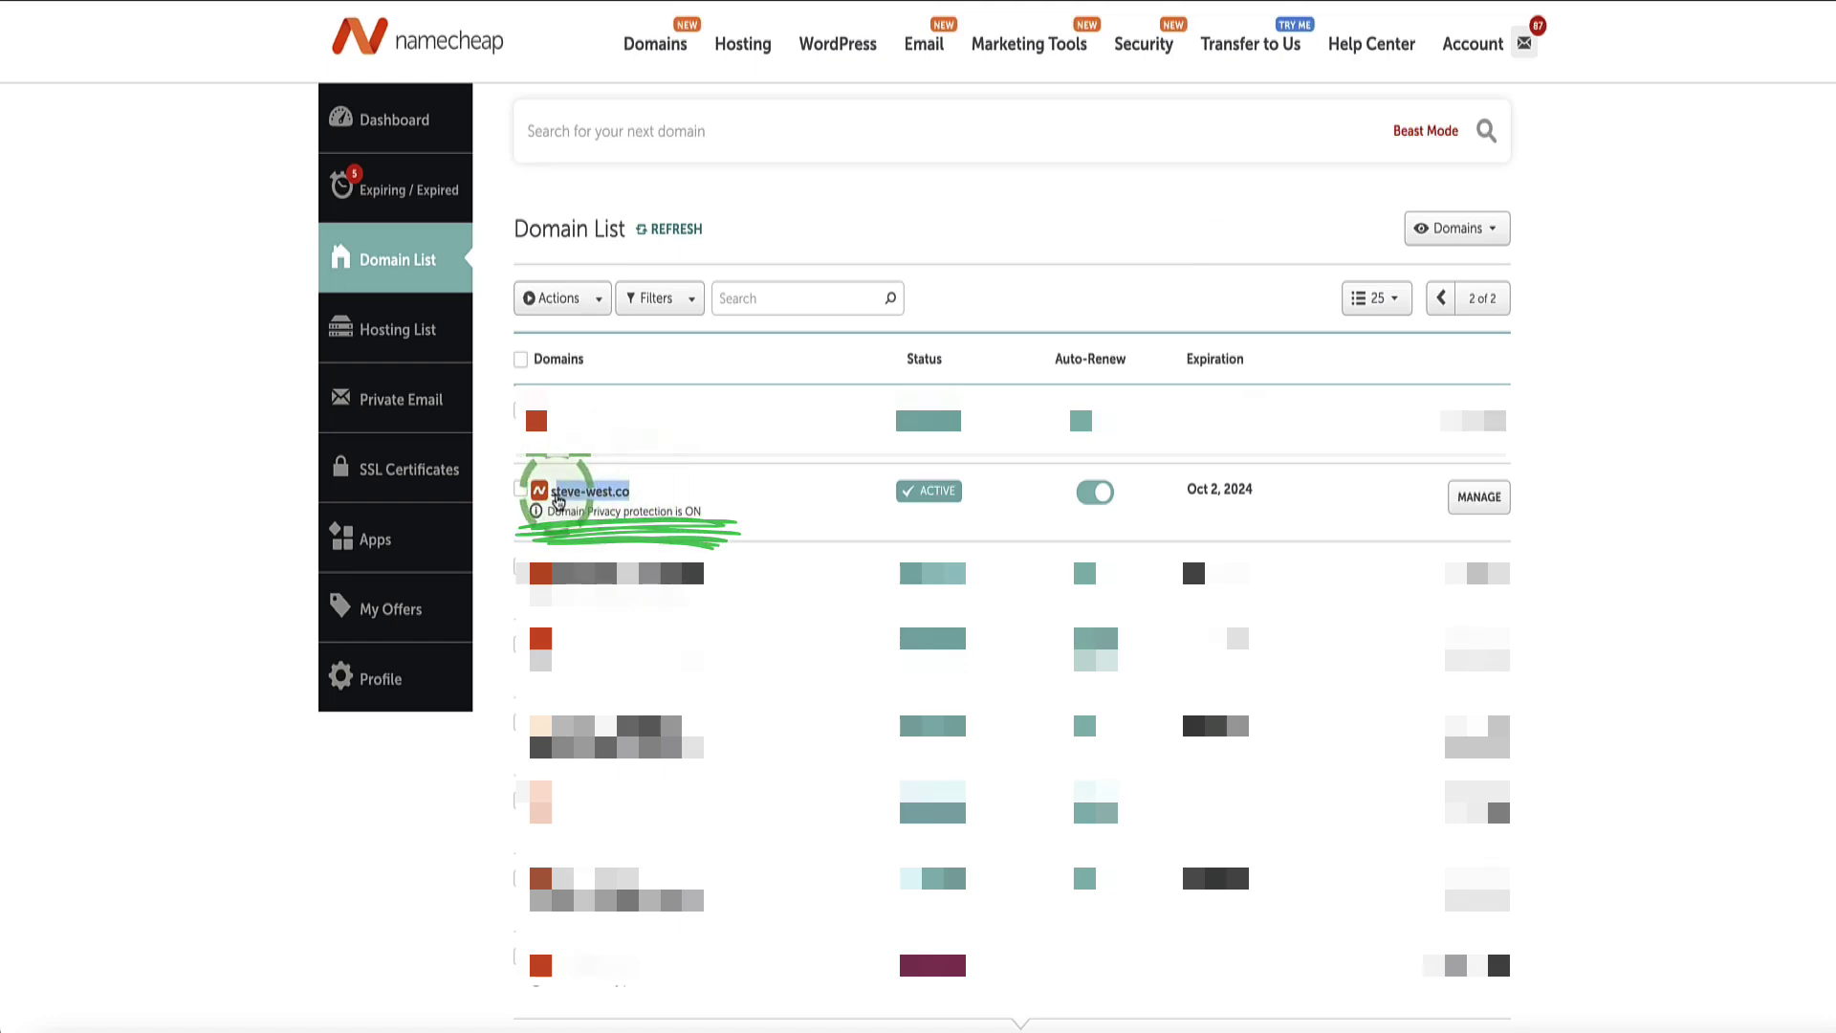
{"action": "left_click", "coordinate": [495, 497]}
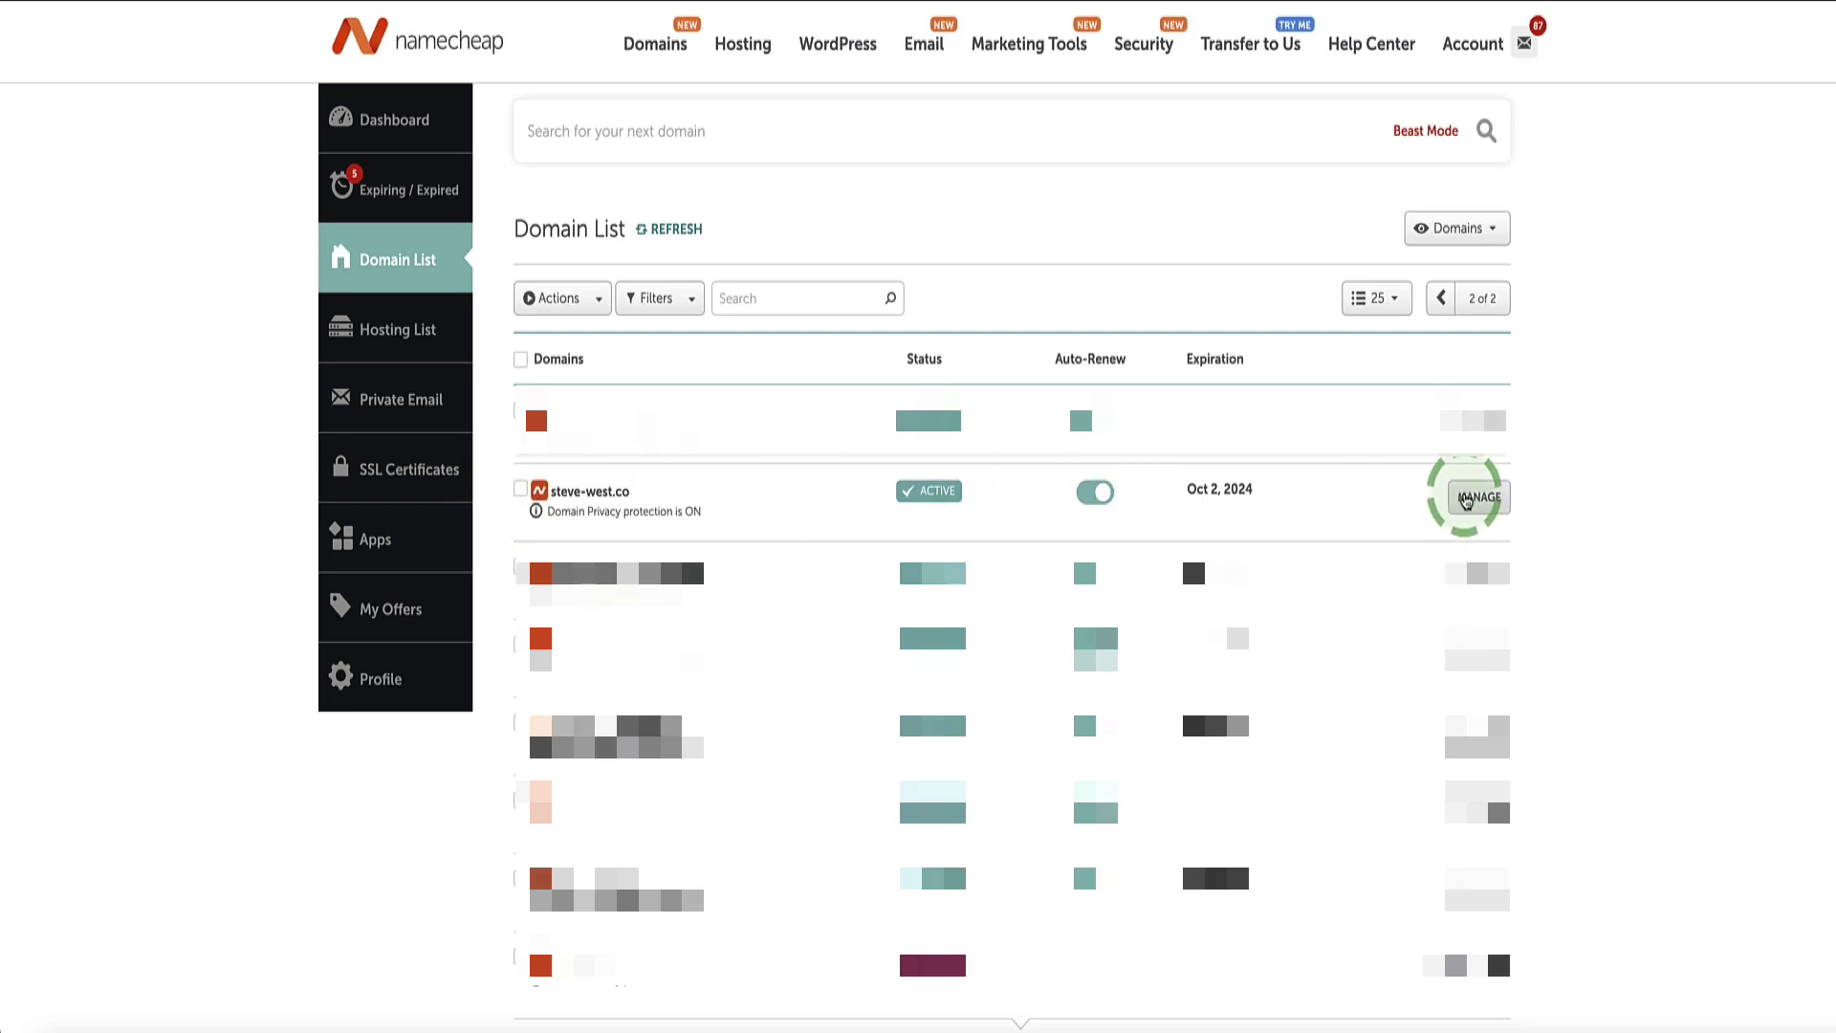
{"action": "left_click", "coordinate": [1478, 496]}
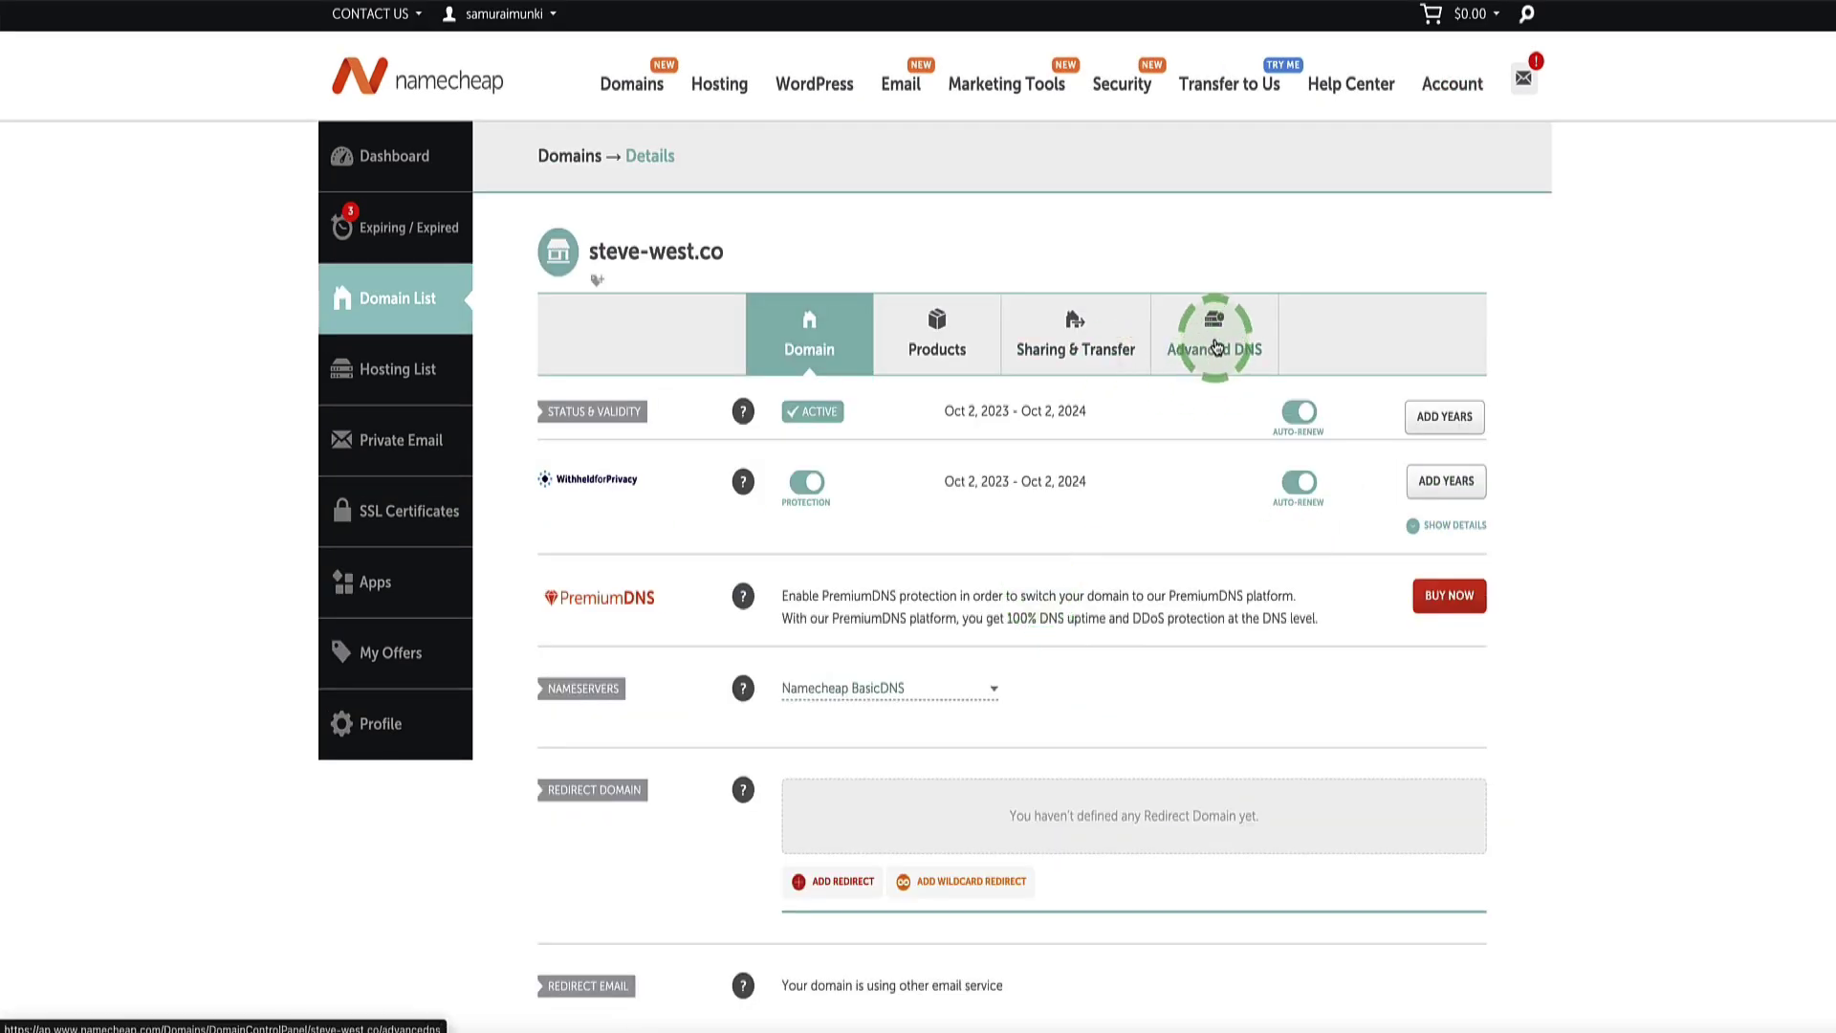
{"action": "left_click", "coordinate": [1217, 346]}
{"action": "left_click_drag", "start_coordinate": [741, 242], "coordinate": [726, 252]}
{"action": "left_click", "coordinate": [739, 255]}
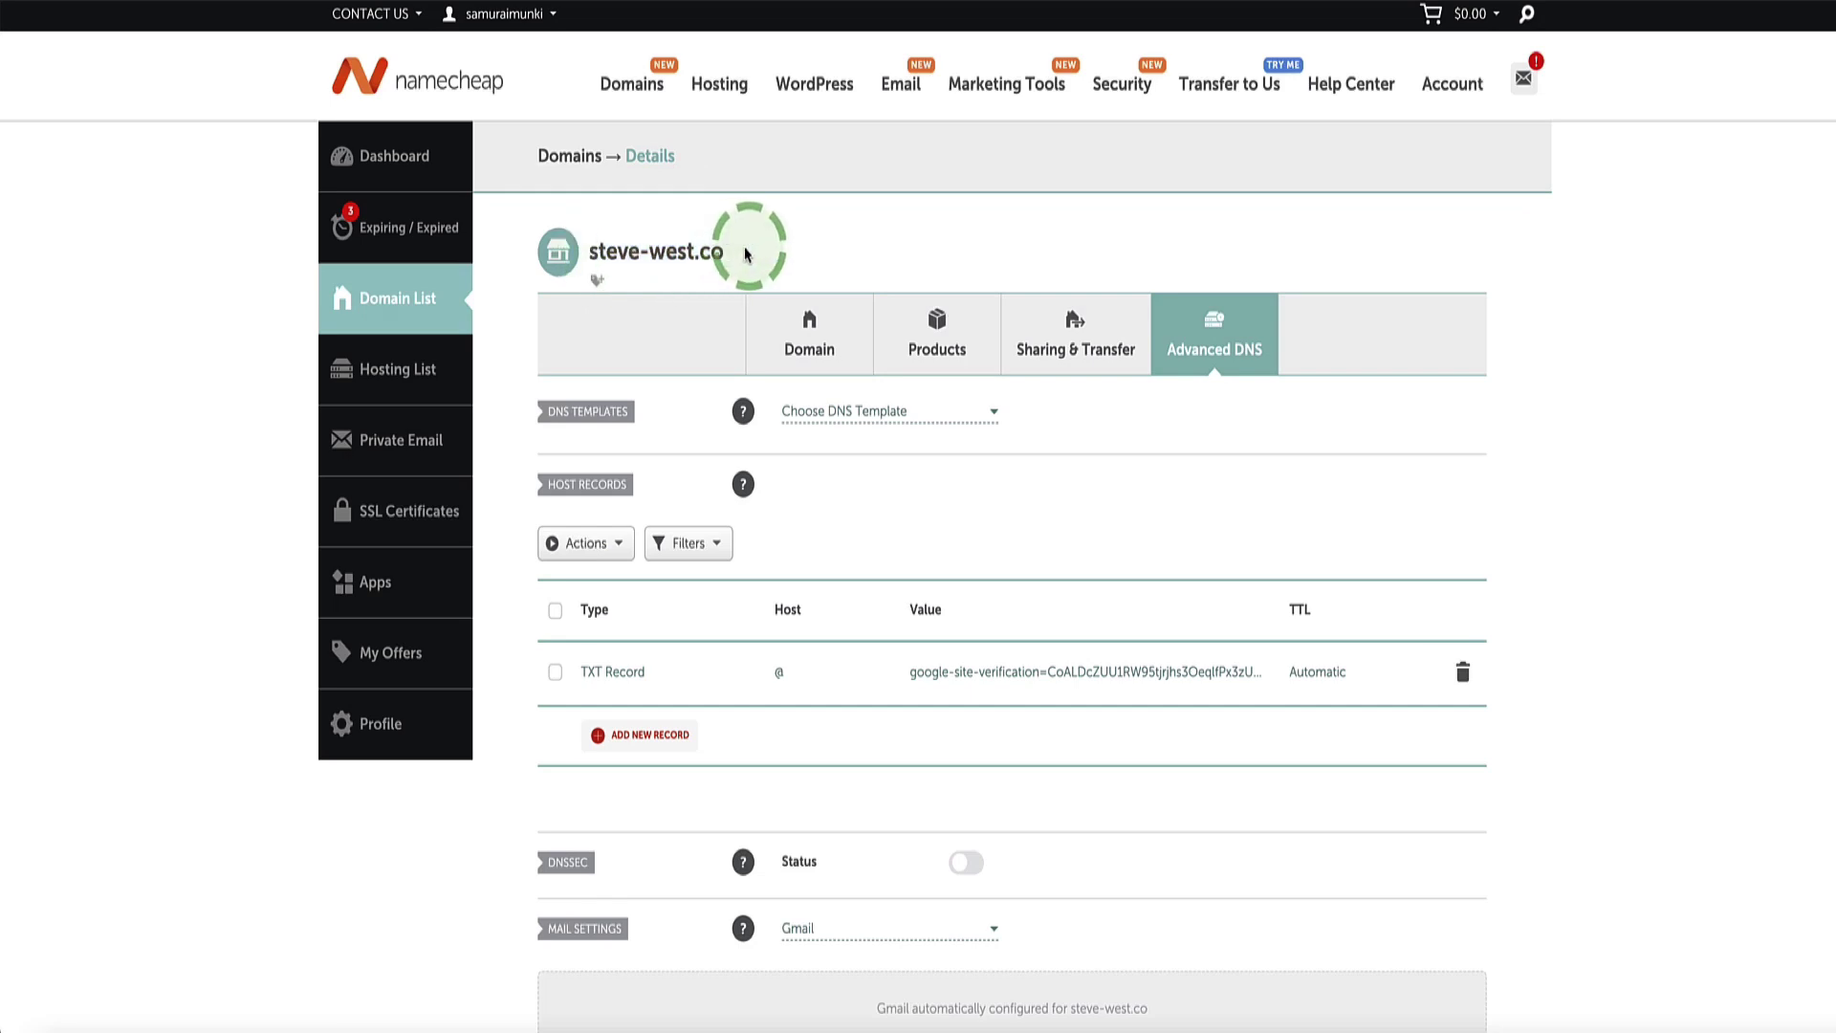
{"action": "left_click", "coordinate": [1058, 440]}
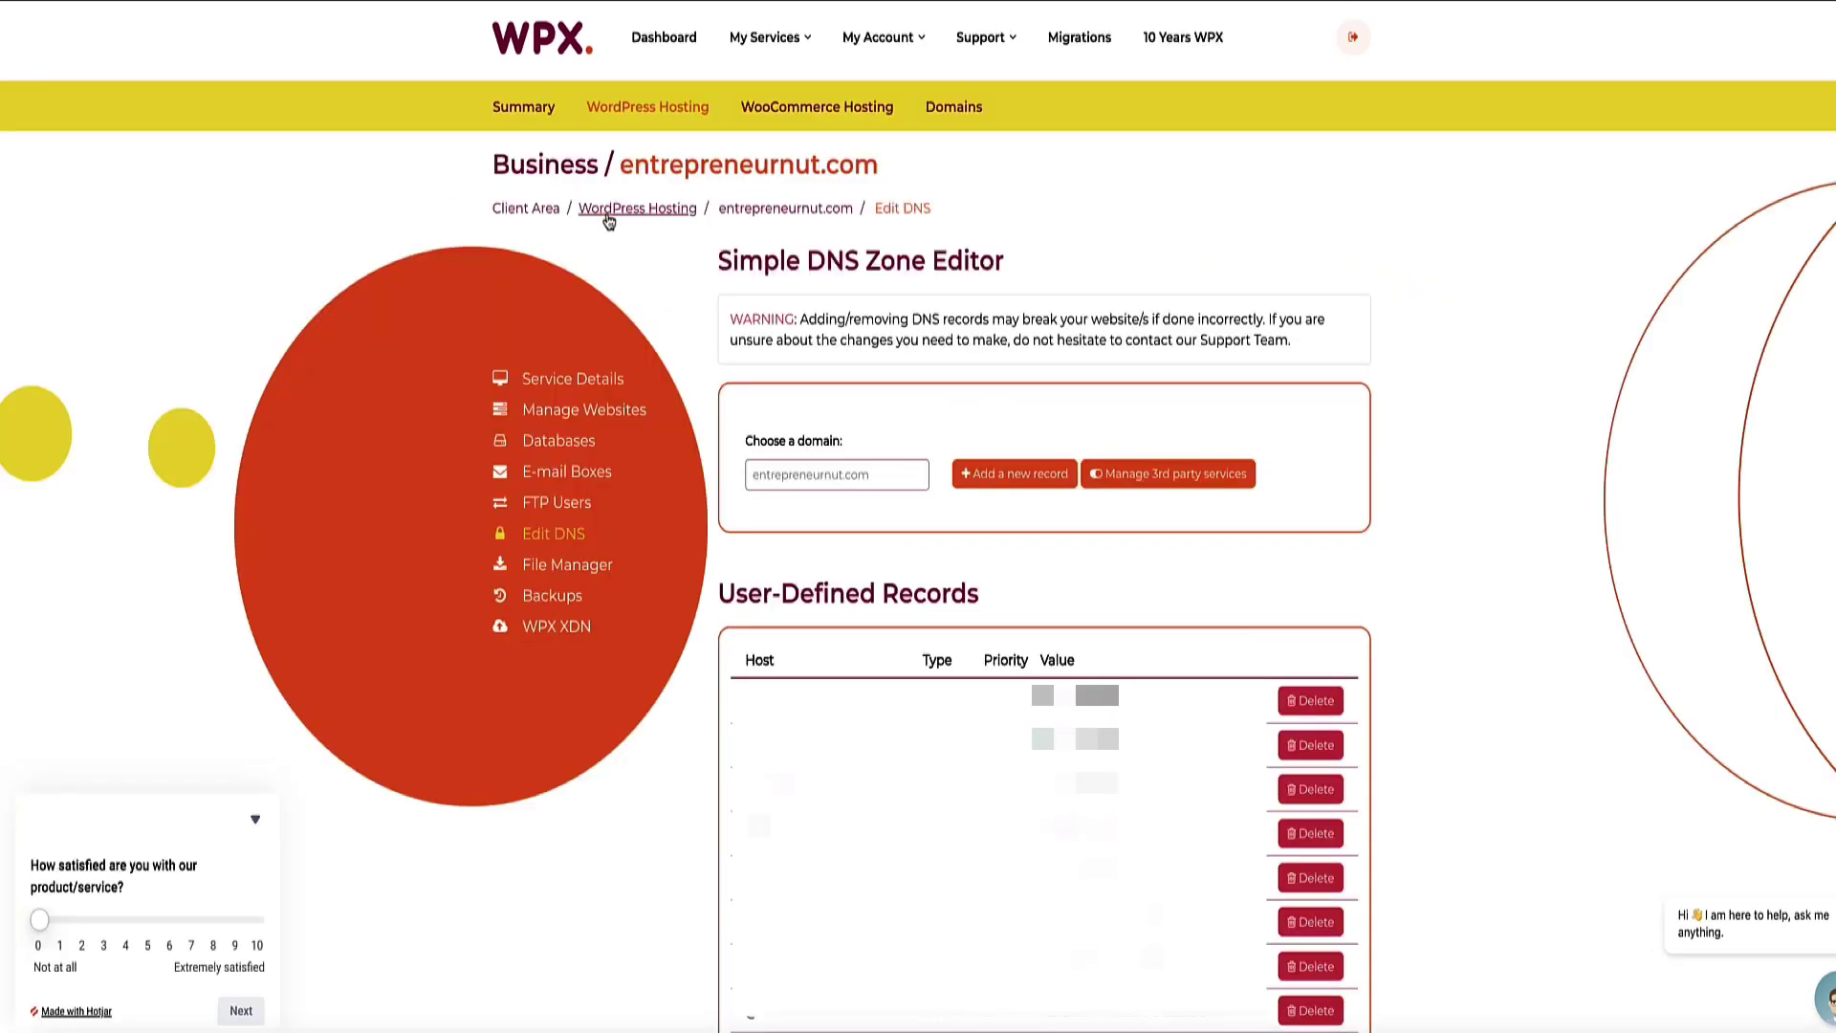
Step: Scroll through WPX's User-Defined DNS records for comparison, then return to Namecheap
{"action": "left_click_drag", "start_coordinate": [1035, 263], "coordinate": [694, 261]}
{"action": "scroll", "coordinate": [694, 261], "scroll_direction": "down", "scroll_amount": 5}
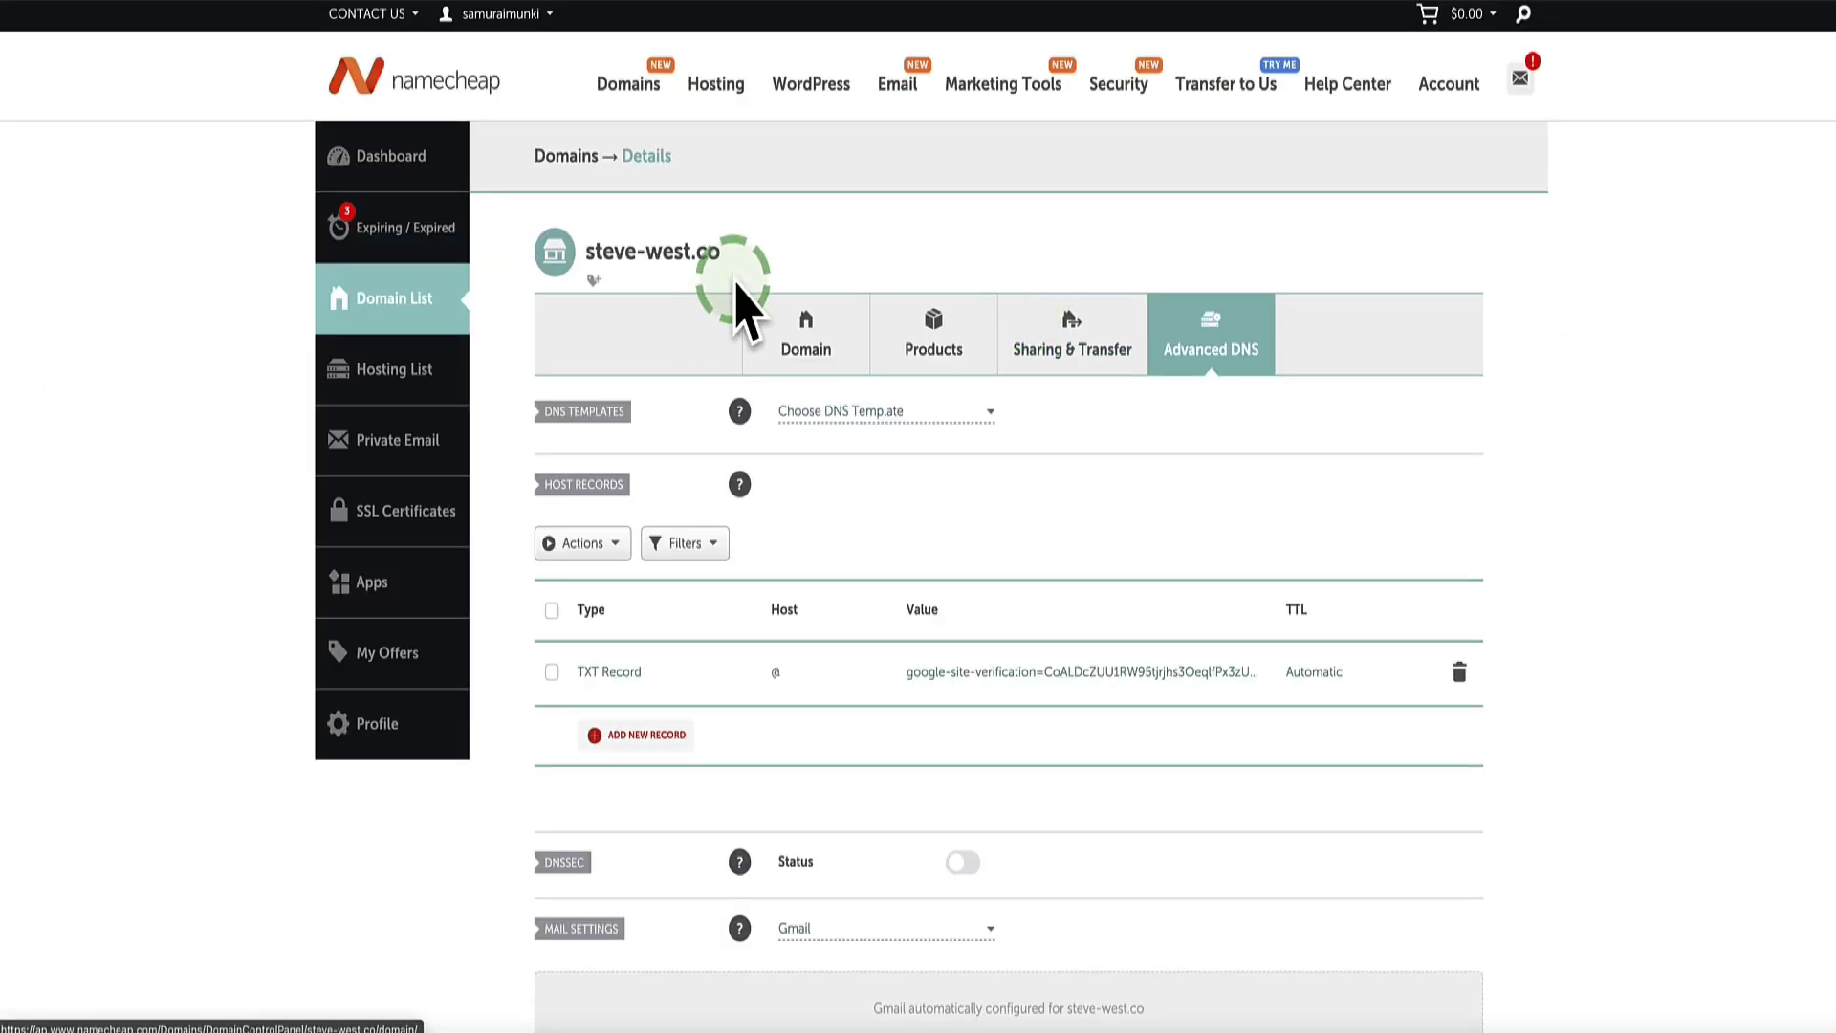
{"action": "left_click_drag", "start_coordinate": [726, 253], "coordinate": [574, 250]}
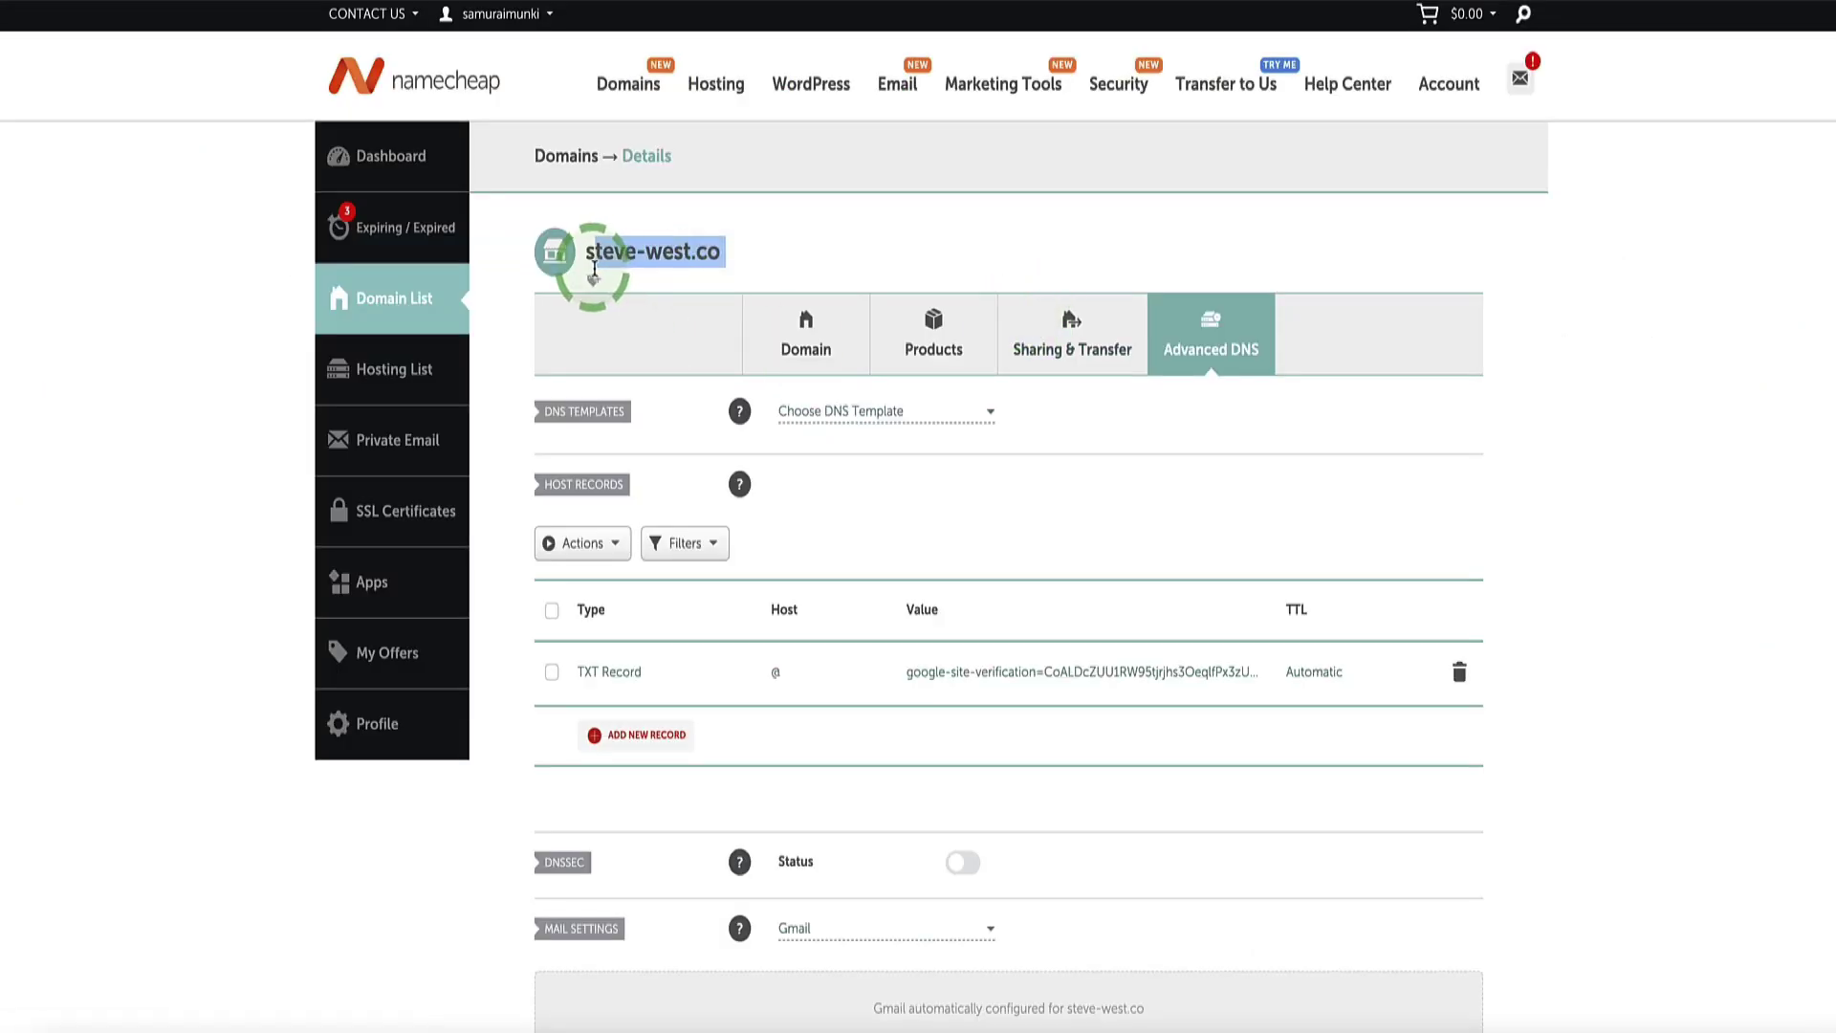
Step: Add a new TXT host record row with host @
{"action": "left_click_drag", "start_coordinate": [718, 258], "coordinate": [573, 254]}
{"action": "left_click", "coordinate": [747, 255]}
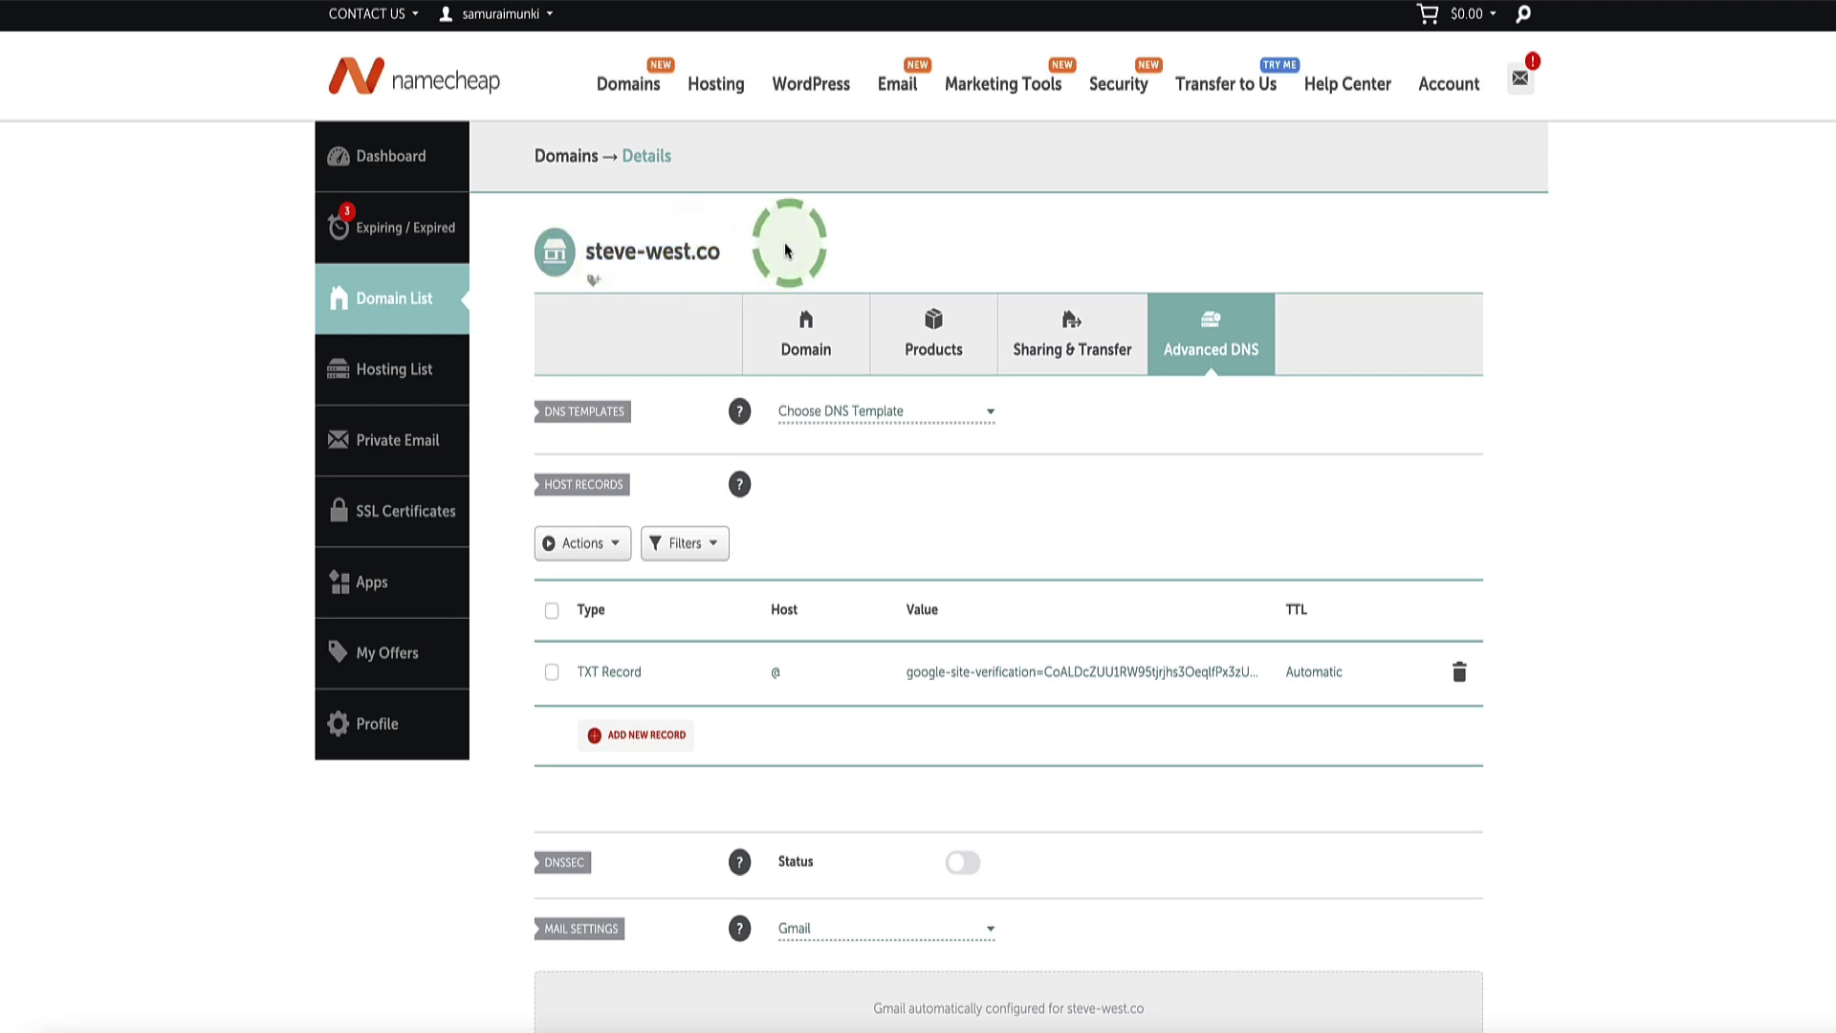
{"action": "scroll", "coordinate": [831, 325], "scroll_direction": "down", "scroll_amount": 1}
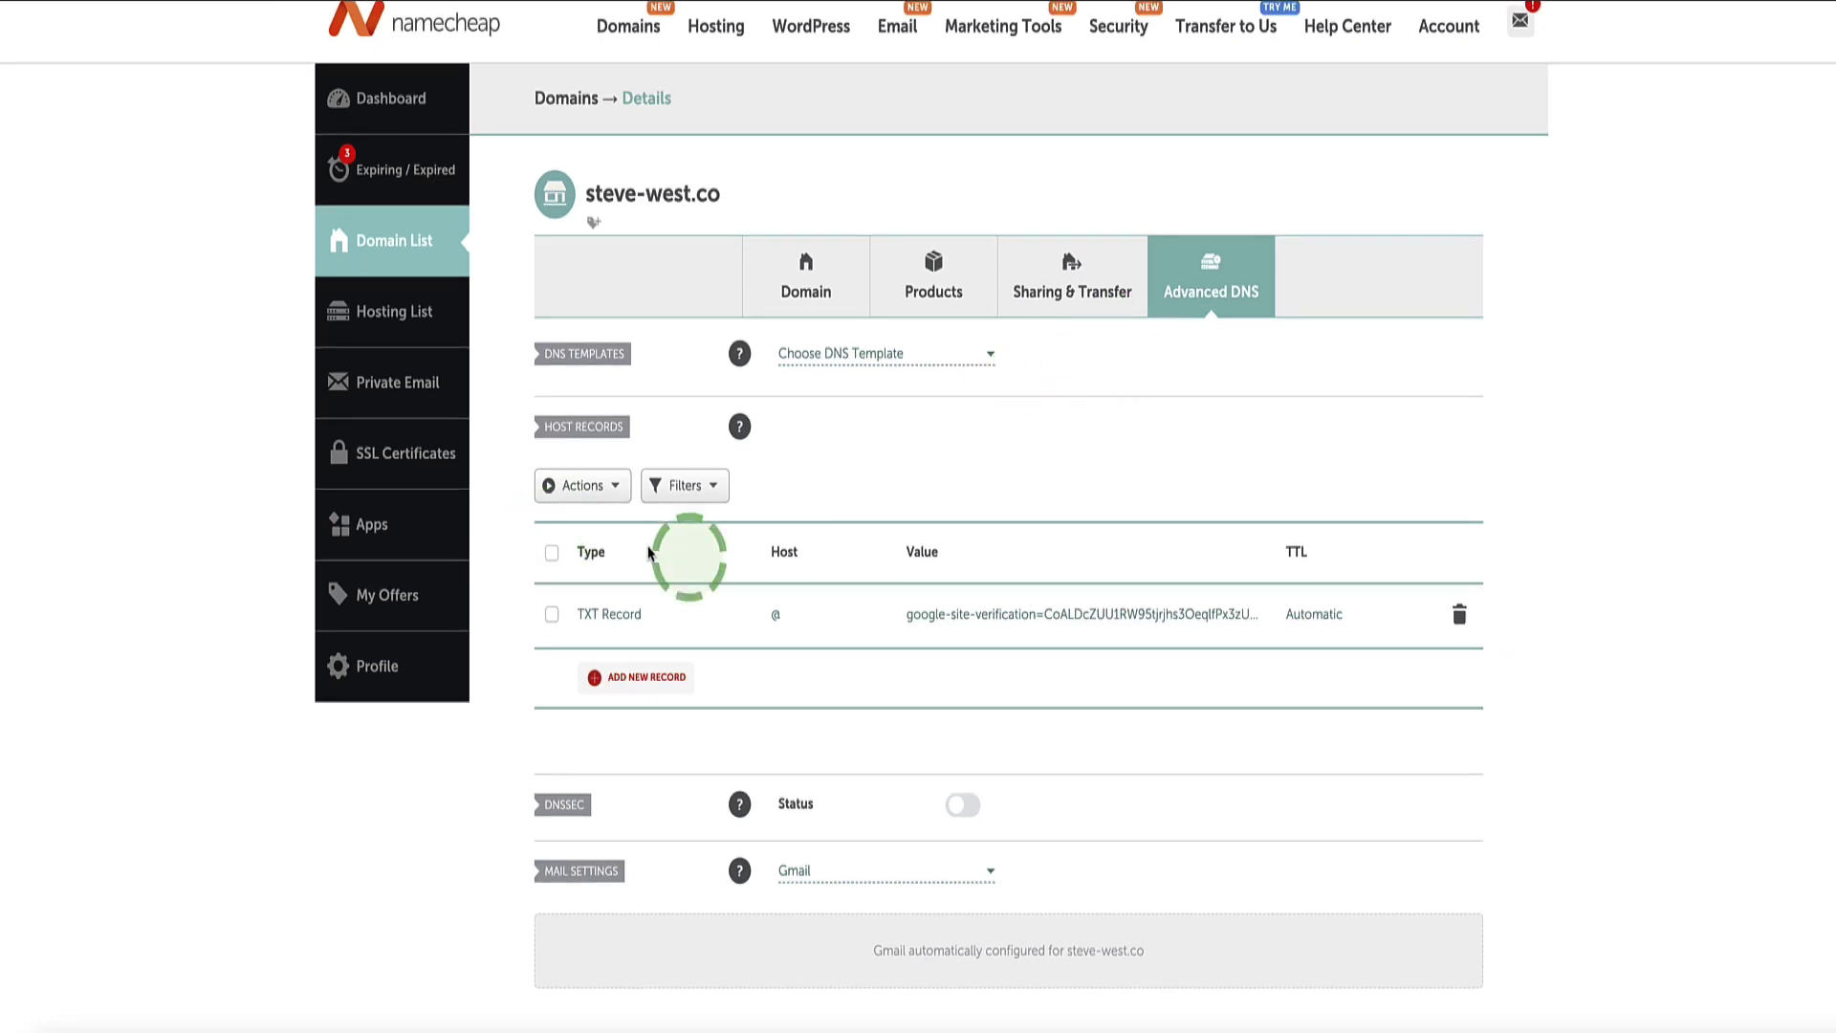
{"action": "left_click", "coordinate": [631, 679]}
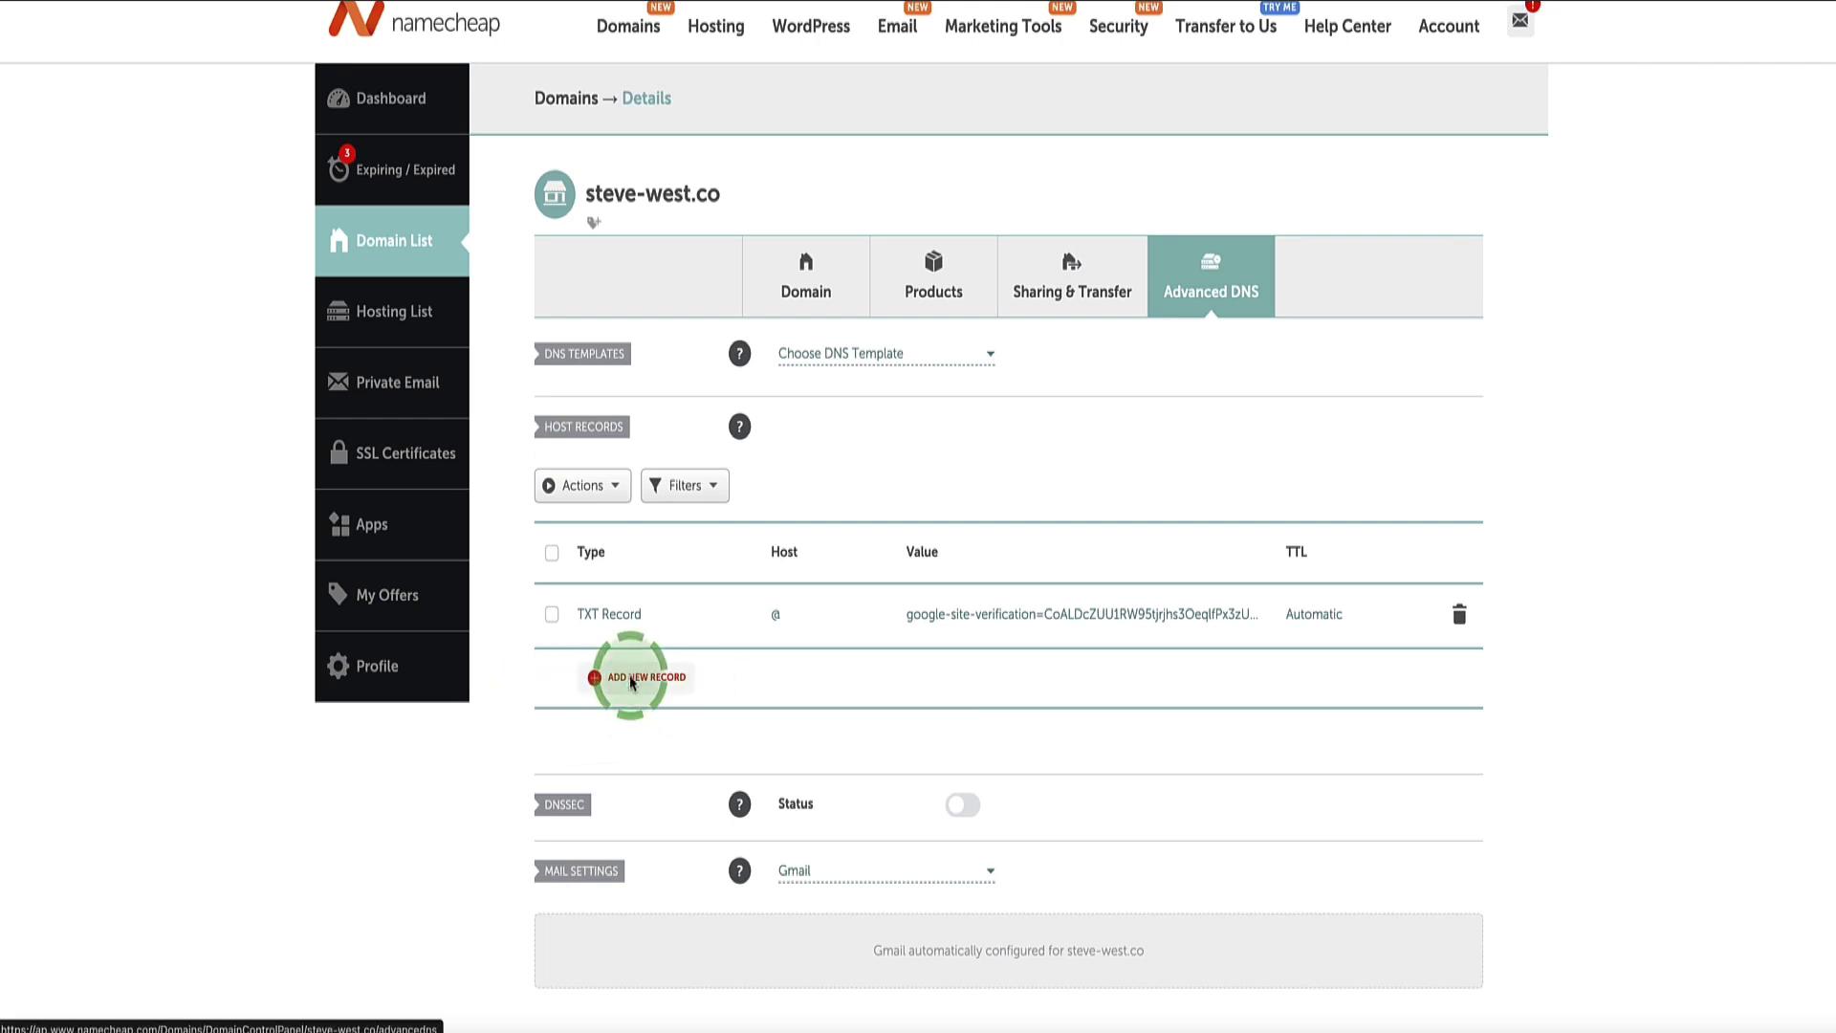
{"action": "scroll", "coordinate": [660, 413], "scroll_direction": "down", "scroll_amount": 2}
{"action": "scroll", "coordinate": [667, 416], "scroll_direction": "down", "scroll_amount": 1}
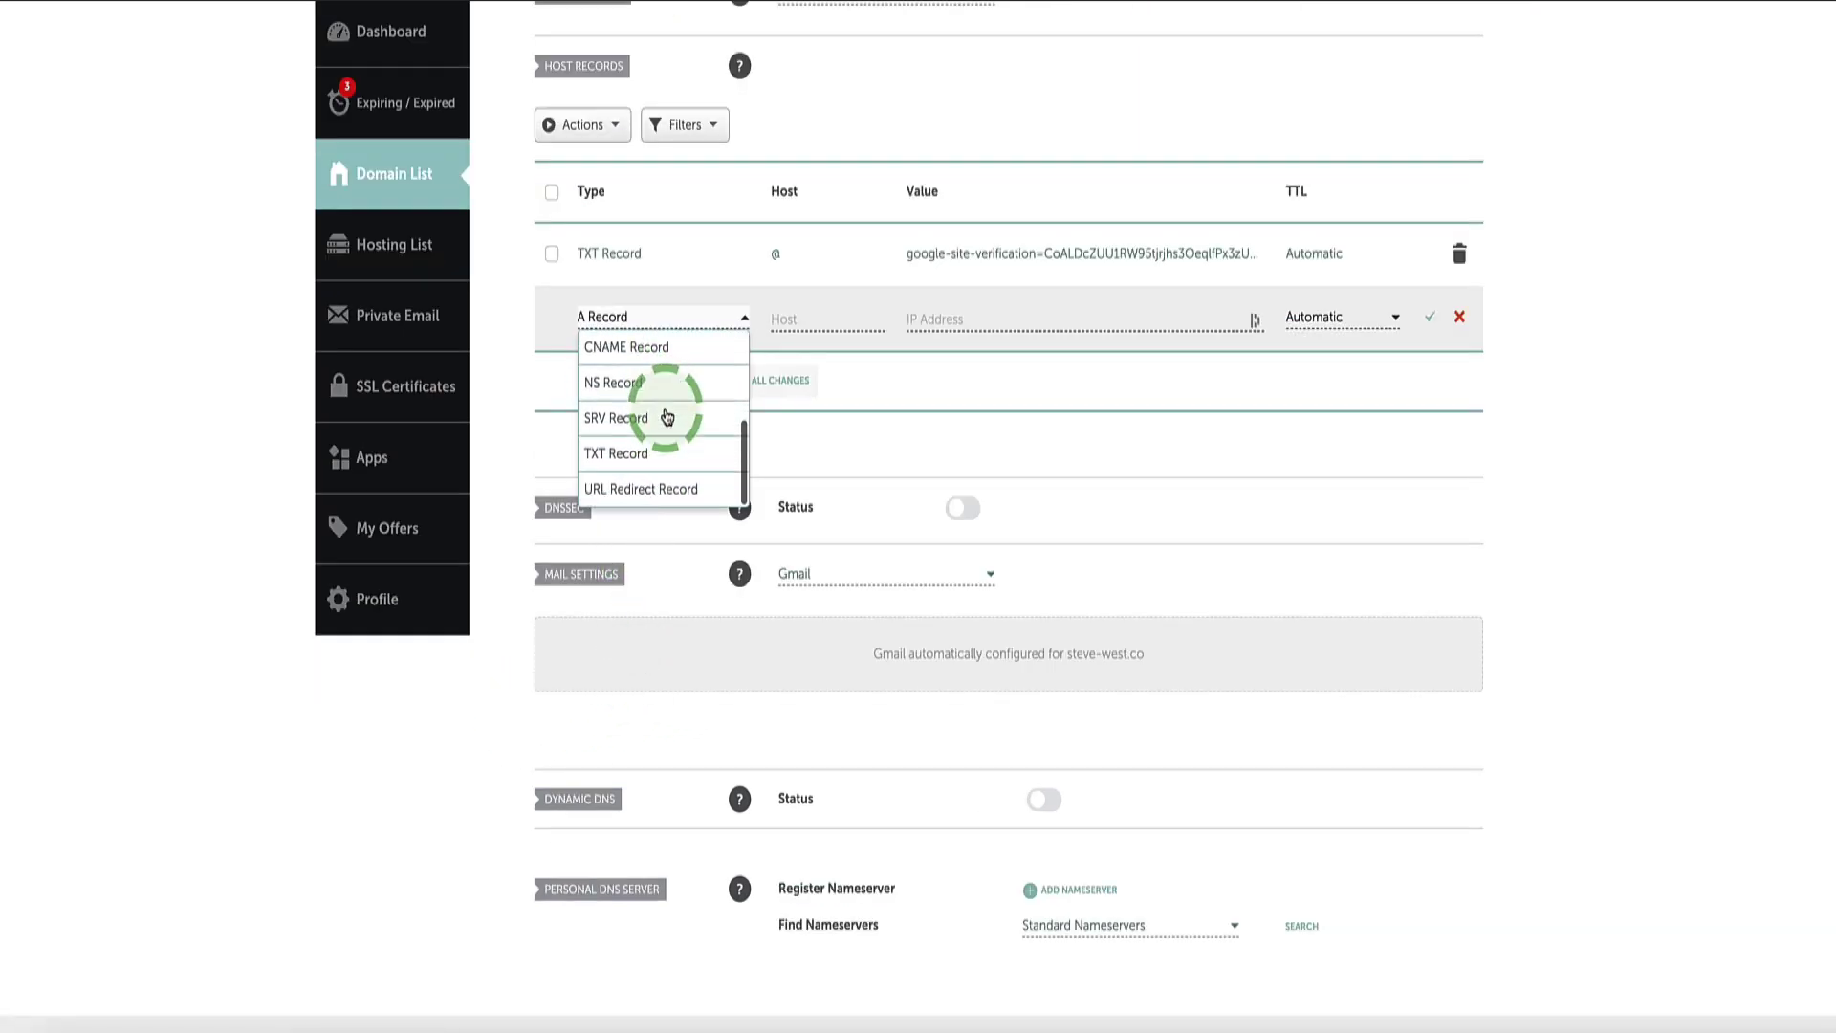
{"action": "left_click", "coordinate": [606, 450]}
{"action": "scroll", "coordinate": [606, 457], "scroll_direction": "up", "scroll_amount": 1}
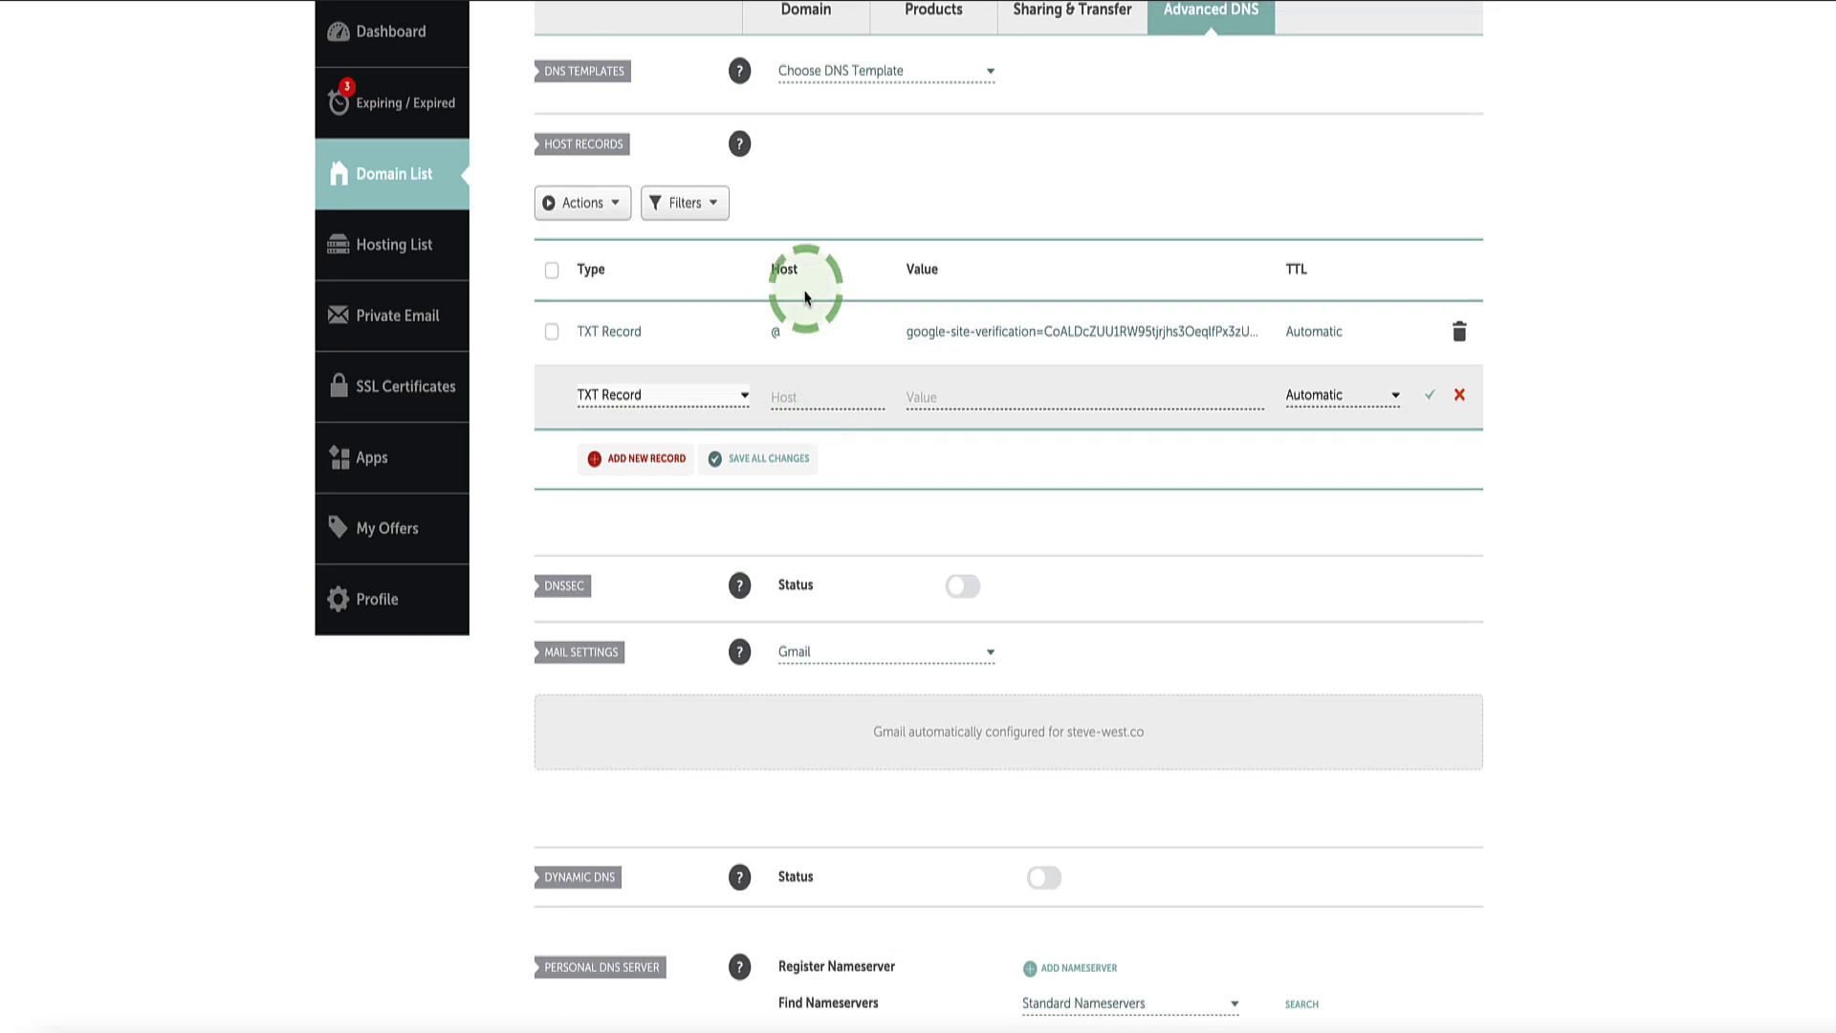
{"action": "left_click", "coordinate": [786, 396]}
{"action": "type", "text": "@"}
{"action": "left_click", "coordinate": [897, 398]}
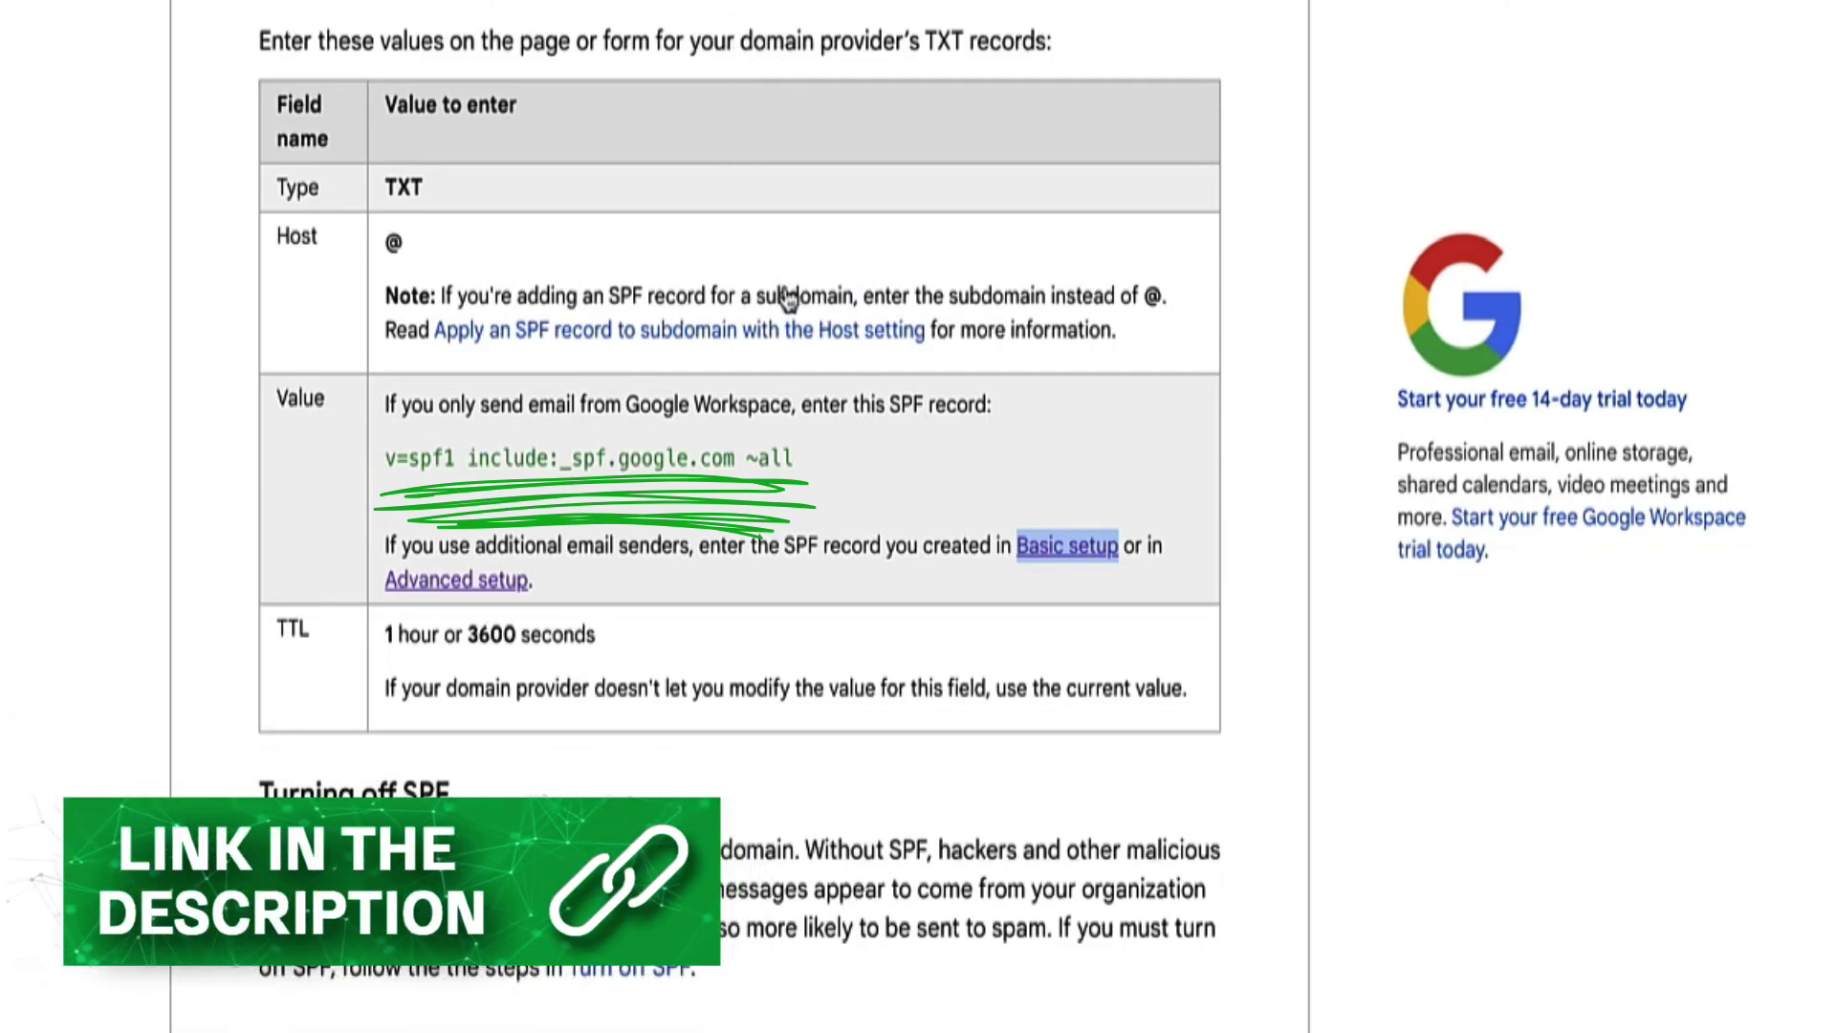
Step: Copy Google's SPF value from the help page for the new record
{"action": "left_click_drag", "start_coordinate": [793, 458], "coordinate": [489, 470]}
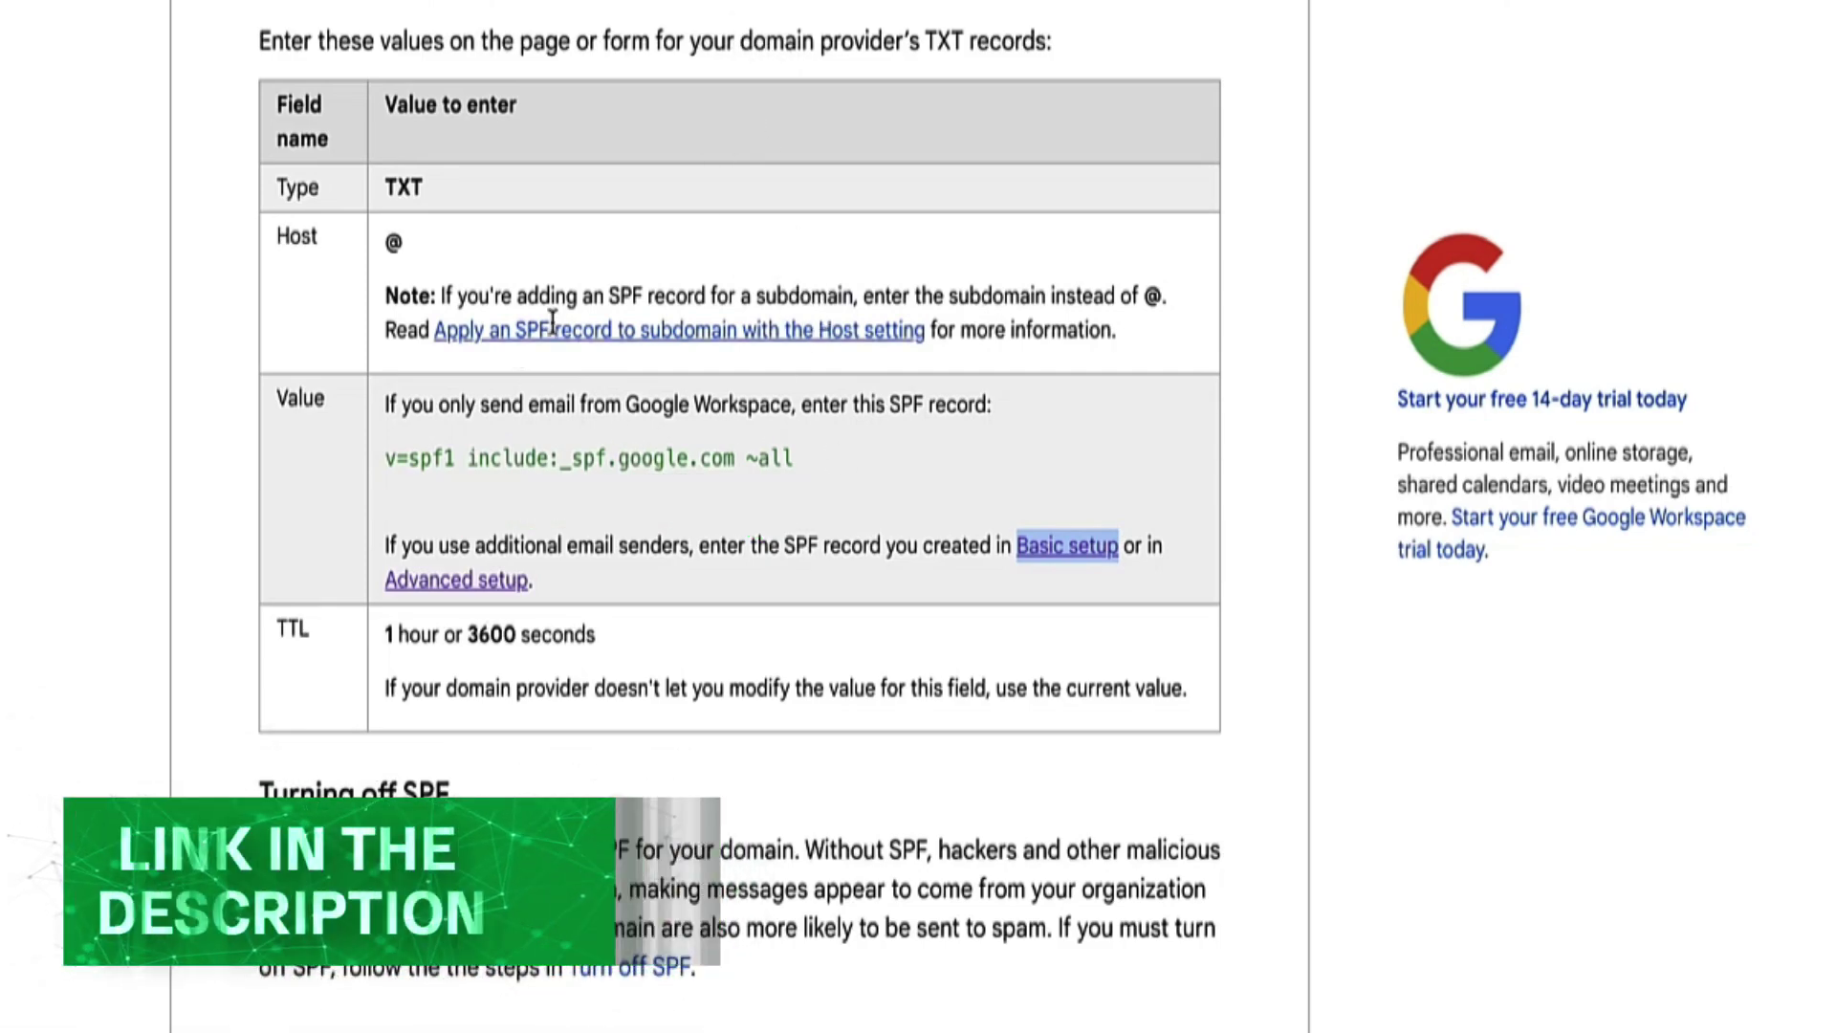
{"action": "left_click_drag", "start_coordinate": [371, 483], "coordinate": [293, 473]}
{"action": "key", "text": "ctrl+c"}
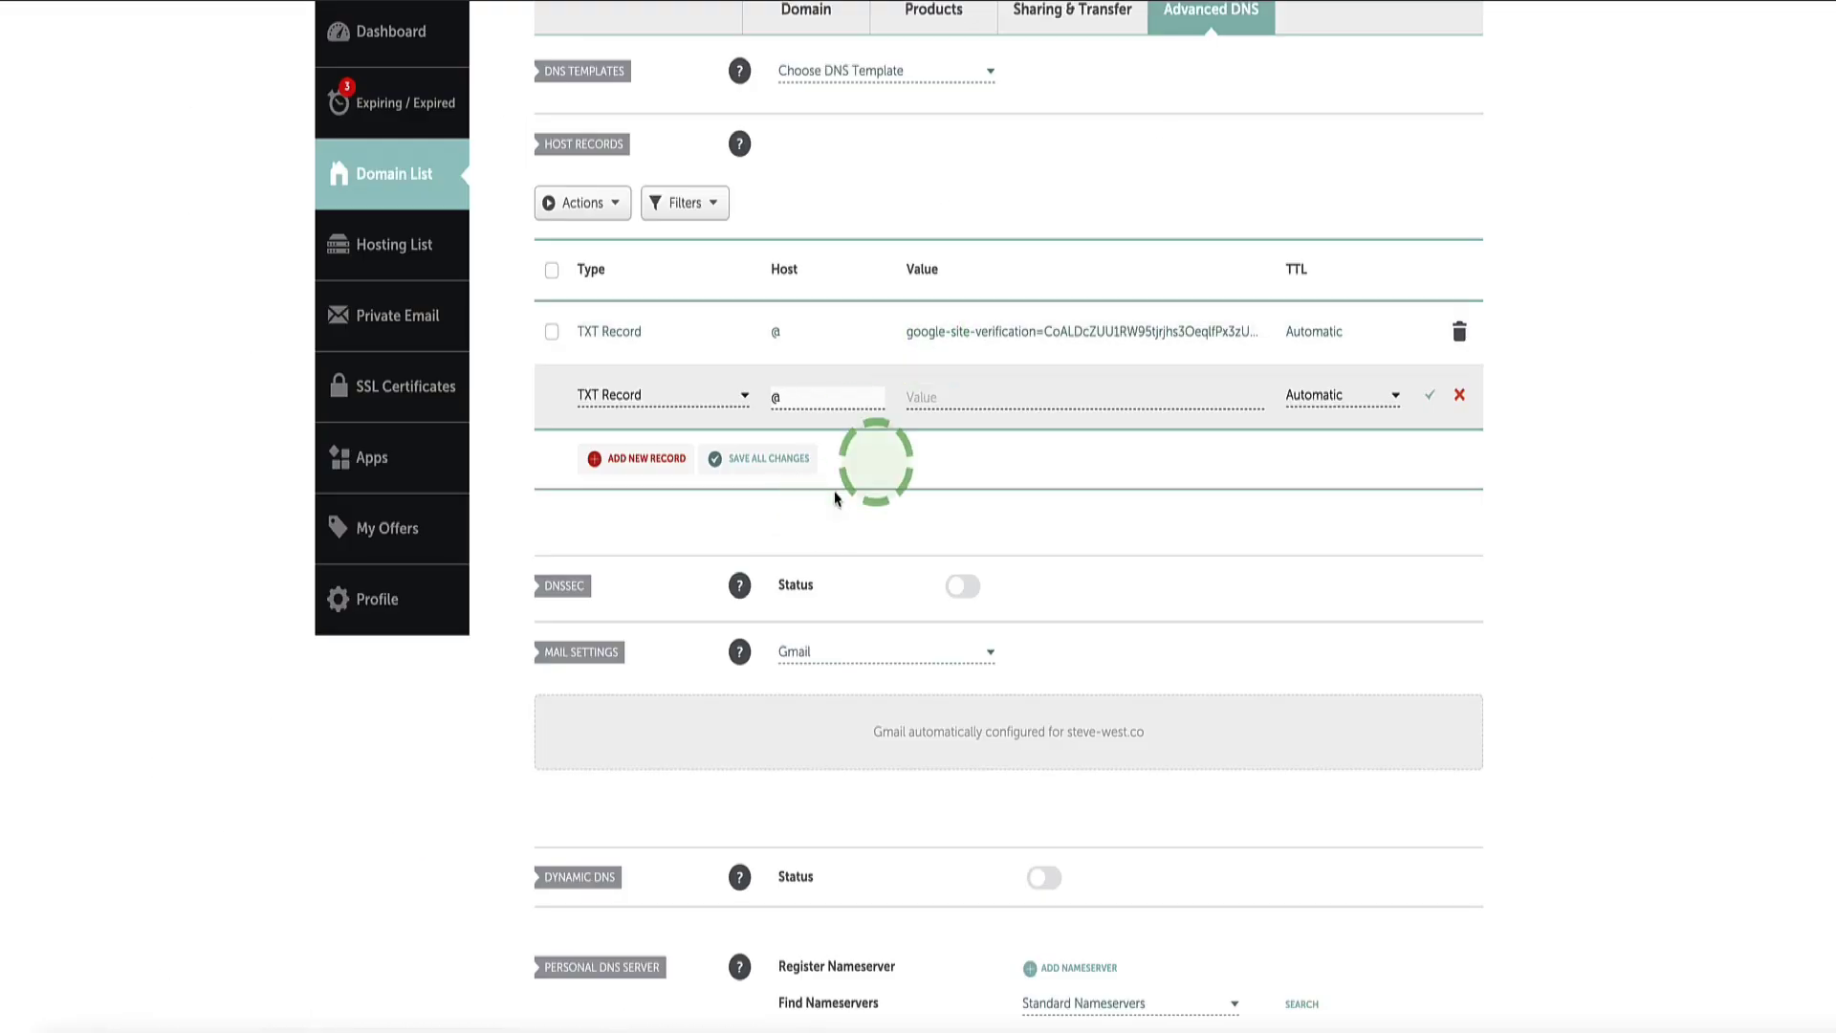
{"action": "left_click", "coordinate": [971, 401]}
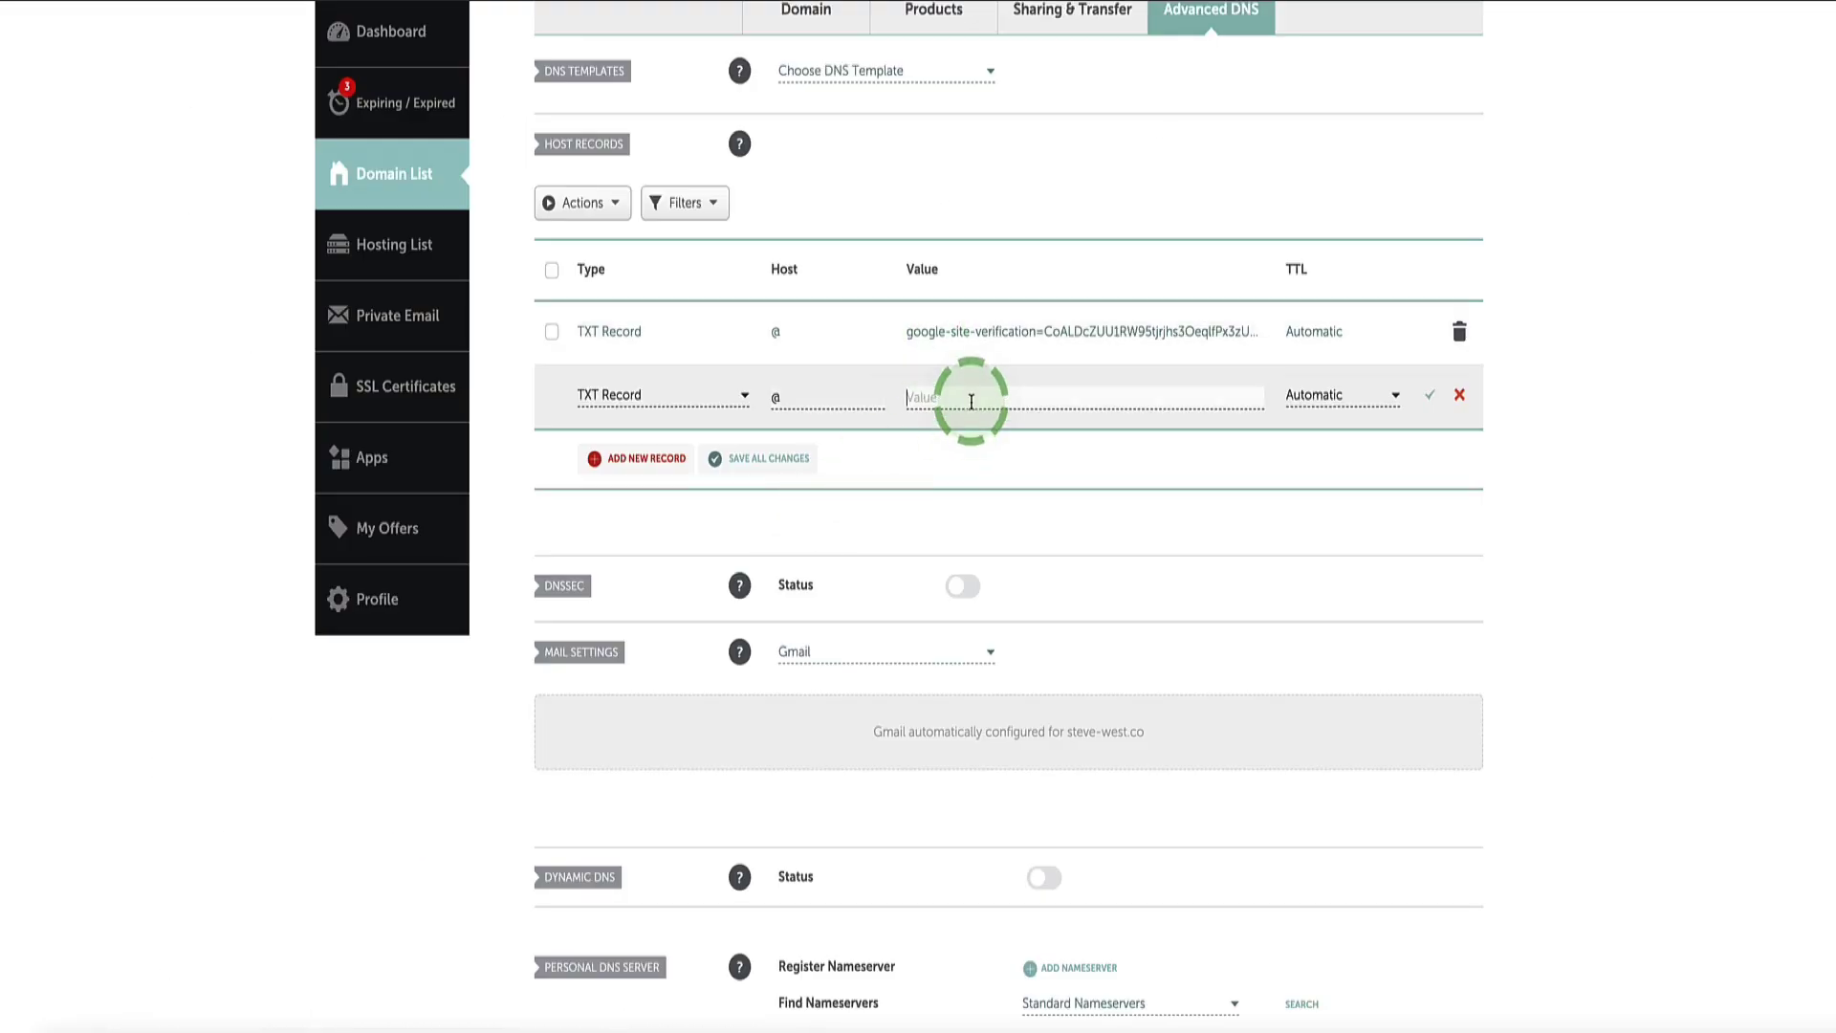
Step: Paste v=spf1 include:_spf.google.com ~all as the @ TXT value and save it
{"action": "key", "text": "ctrl+v"}
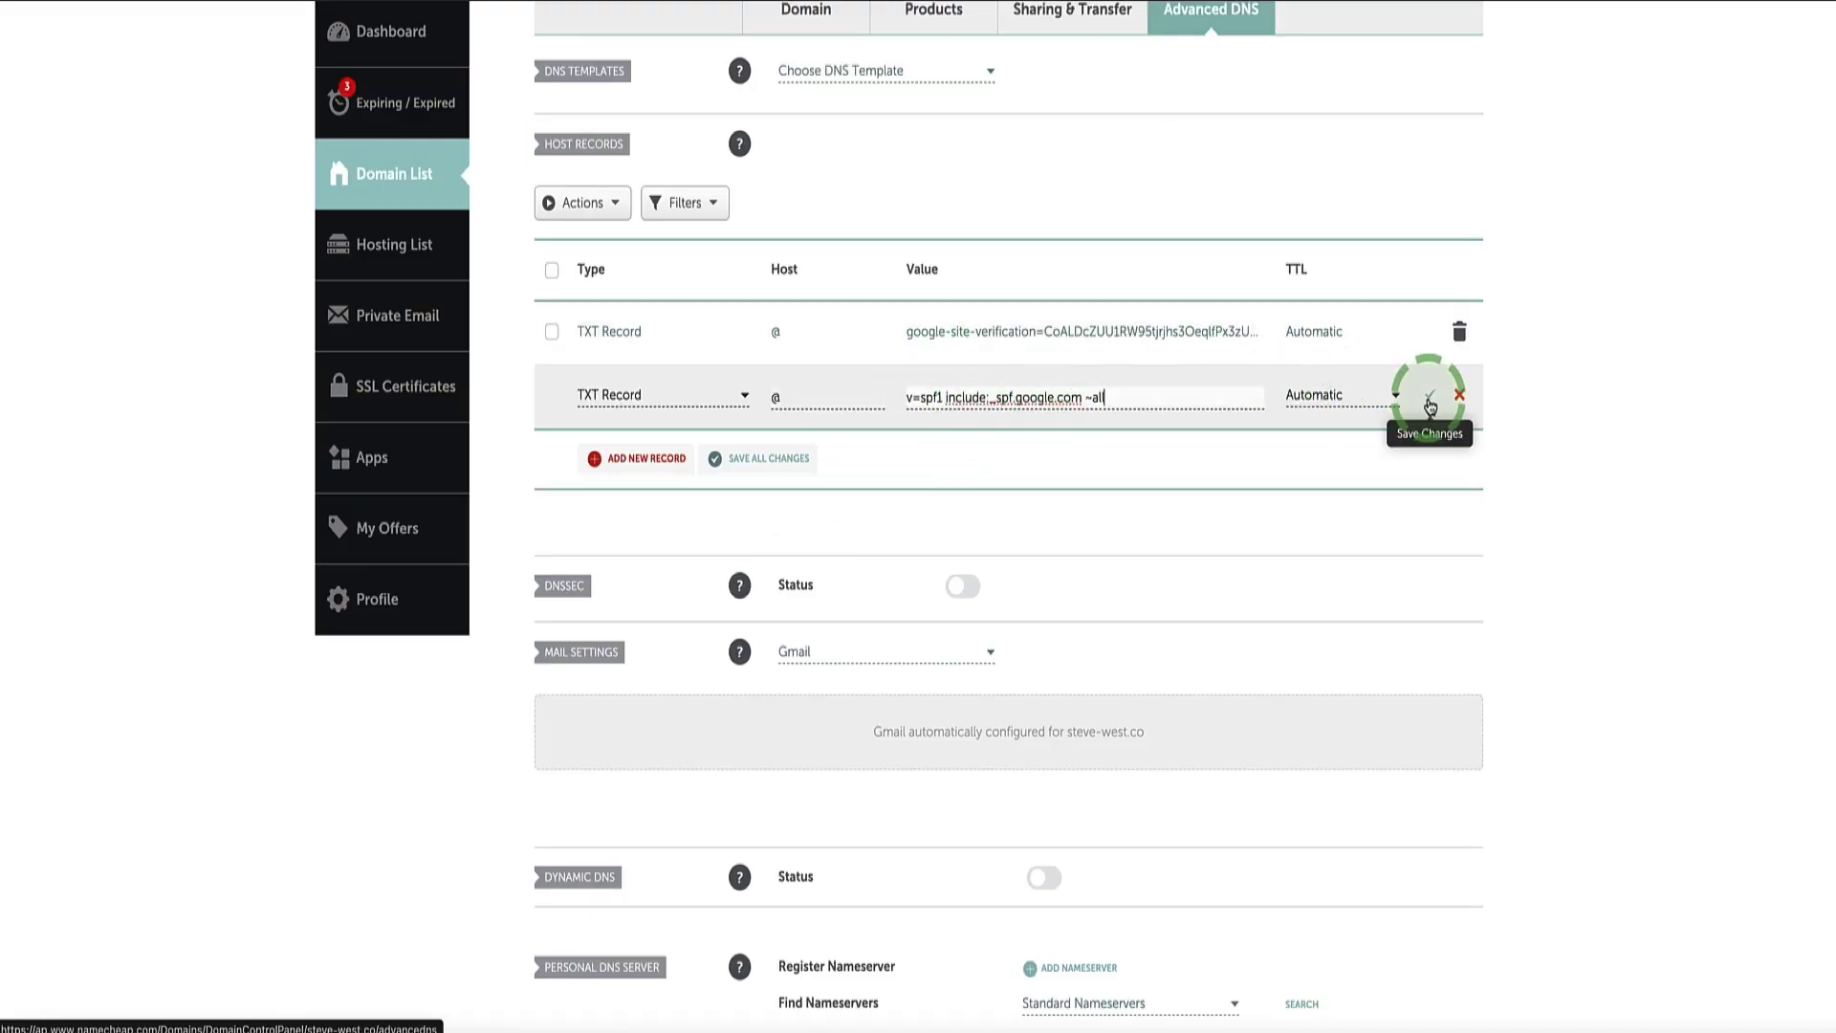
{"action": "left_click", "coordinate": [1431, 404]}
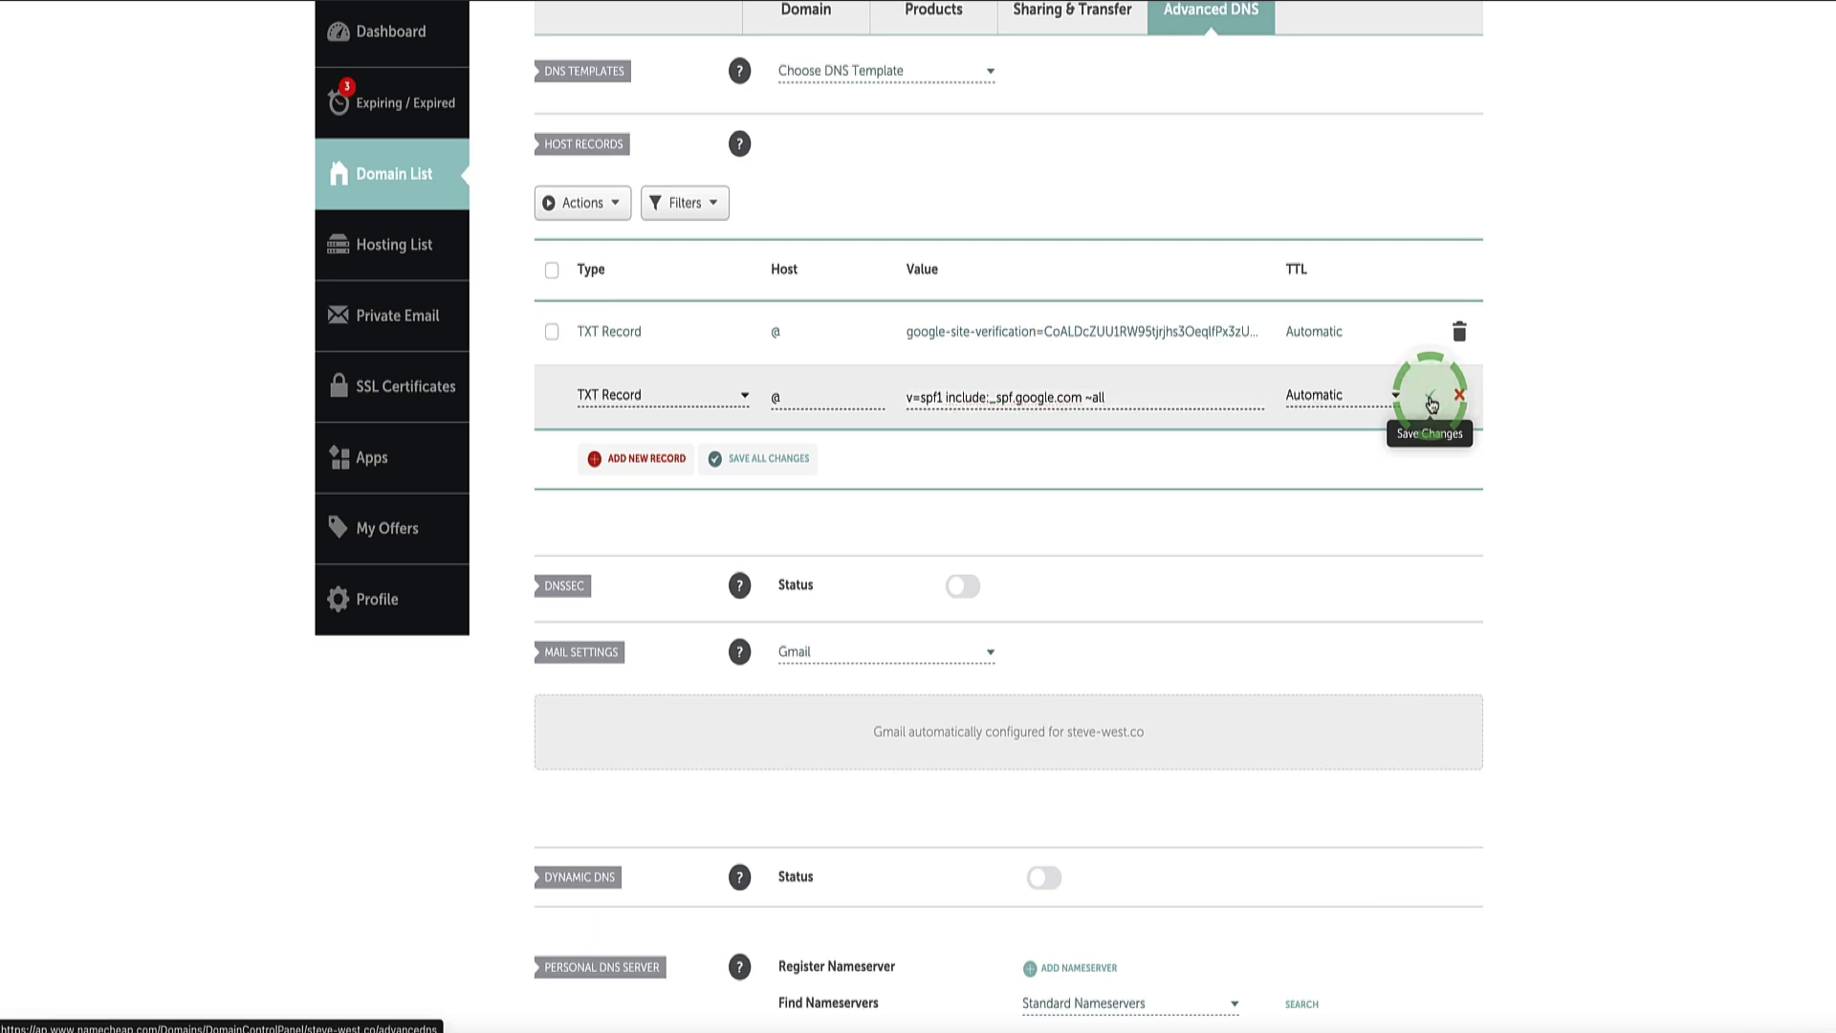
{"action": "scroll", "coordinate": [956, 364], "scroll_direction": "up", "scroll_amount": 3}
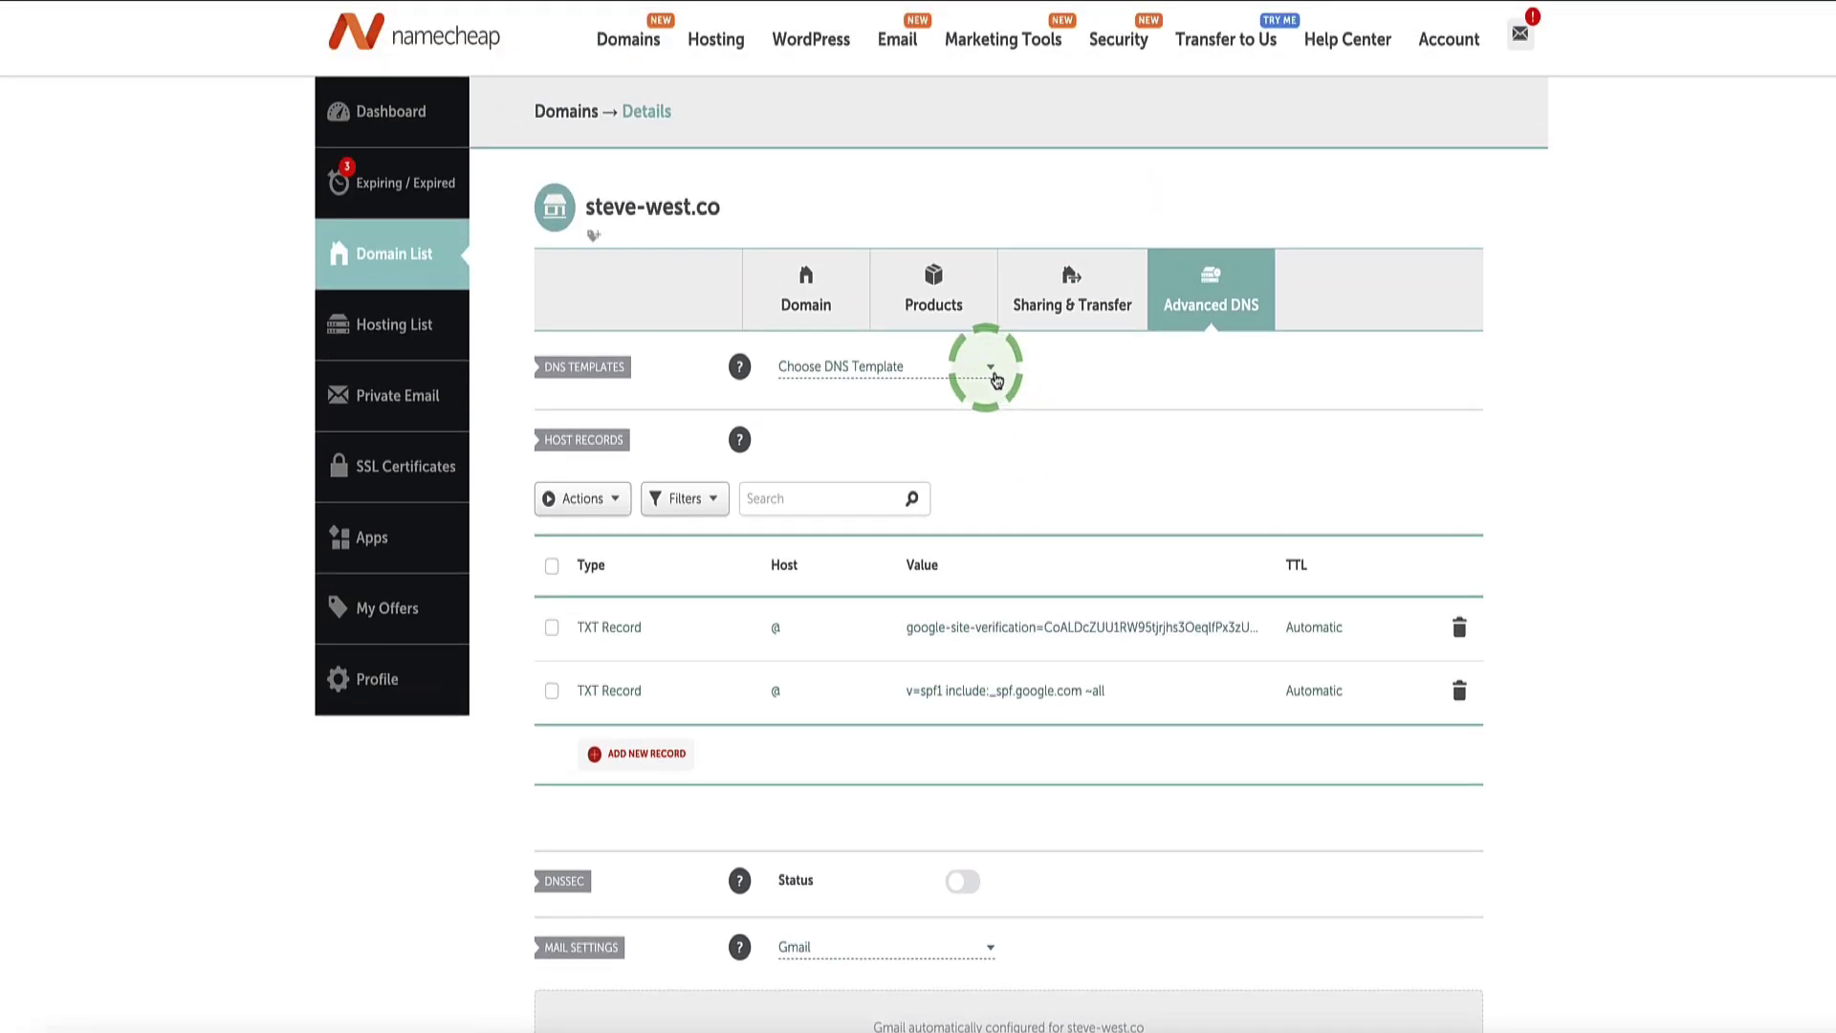
{"action": "left_click_drag", "start_coordinate": [728, 211], "coordinate": [594, 204]}
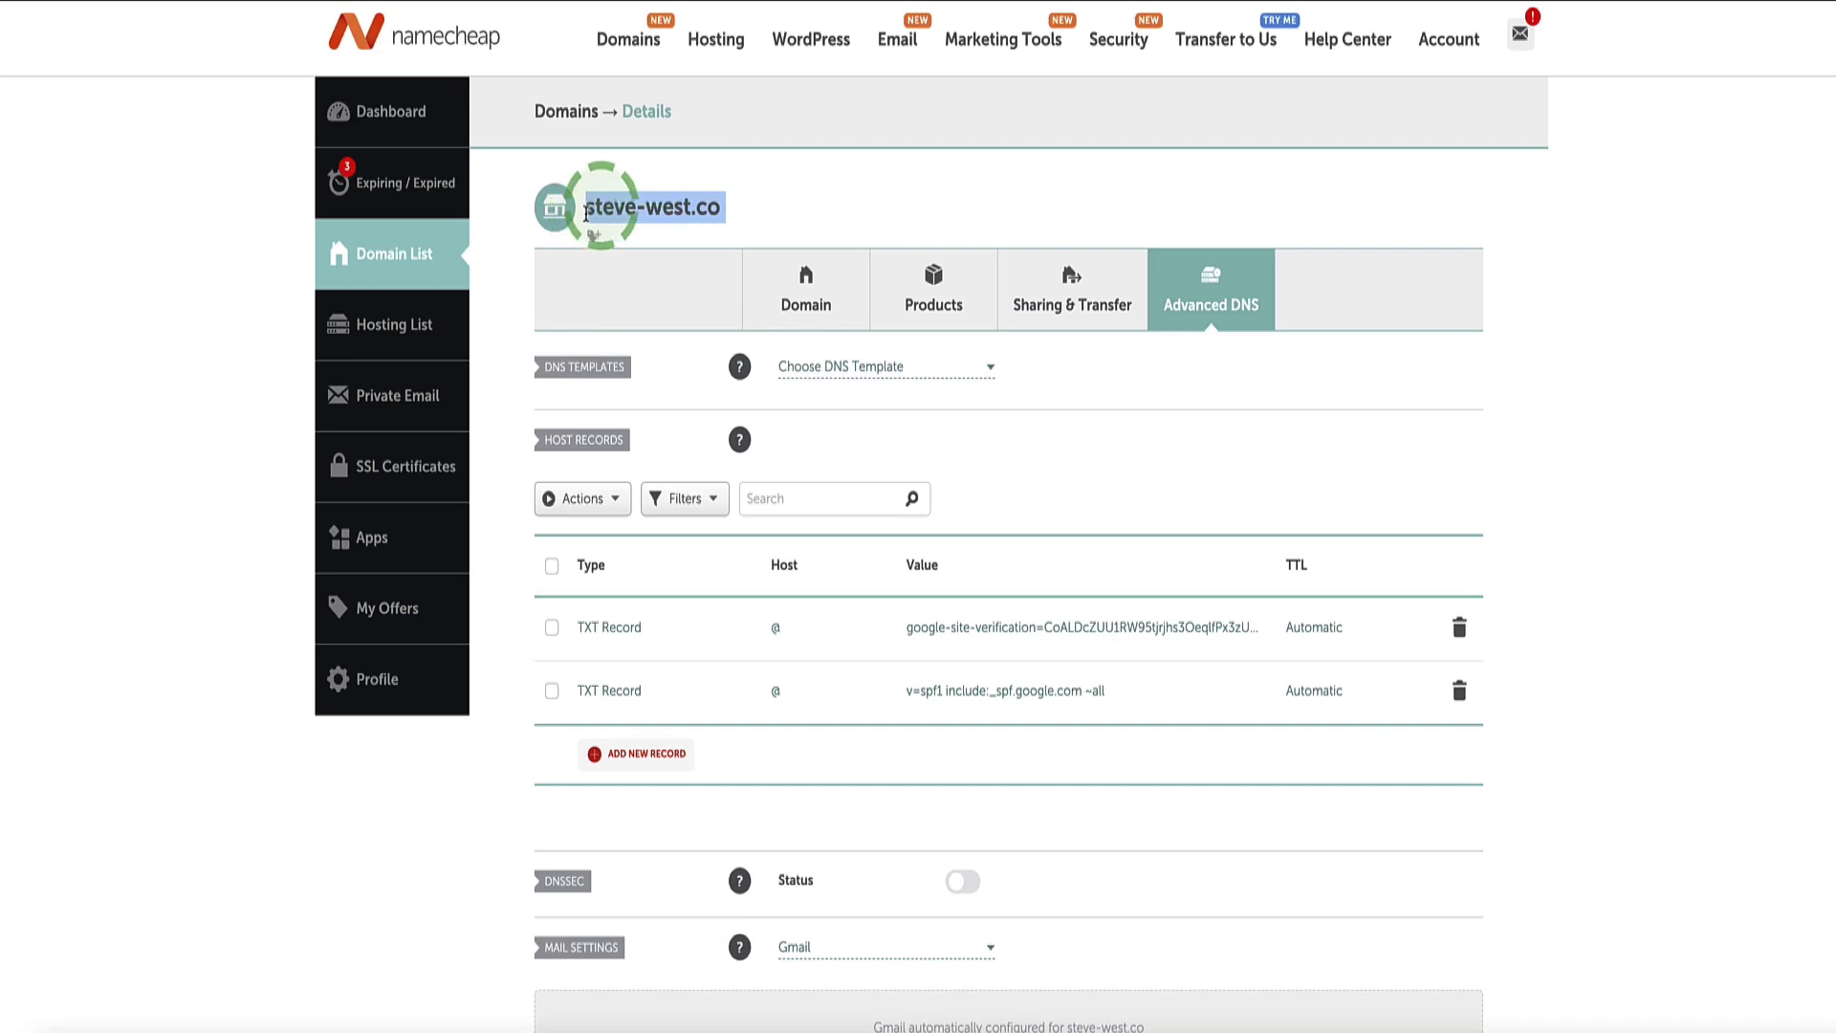
{"action": "left_click", "coordinate": [735, 204]}
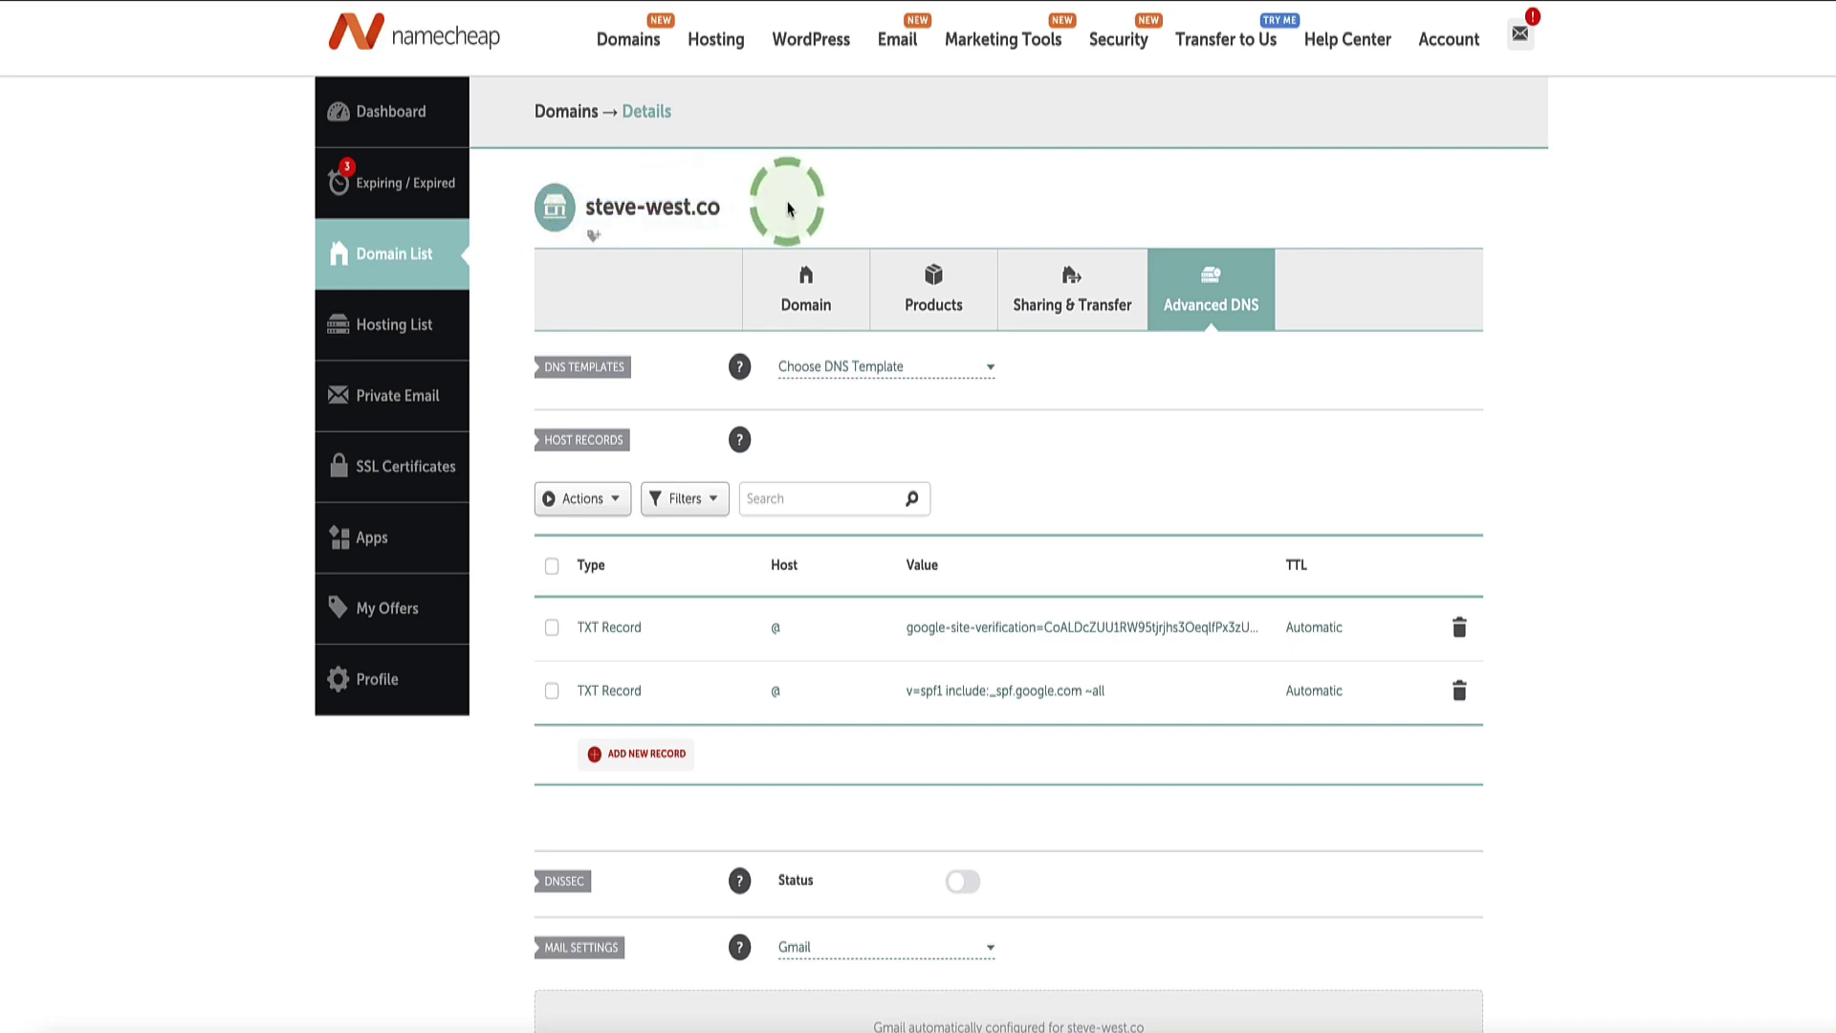
{"action": "left_click", "coordinate": [845, 599]}
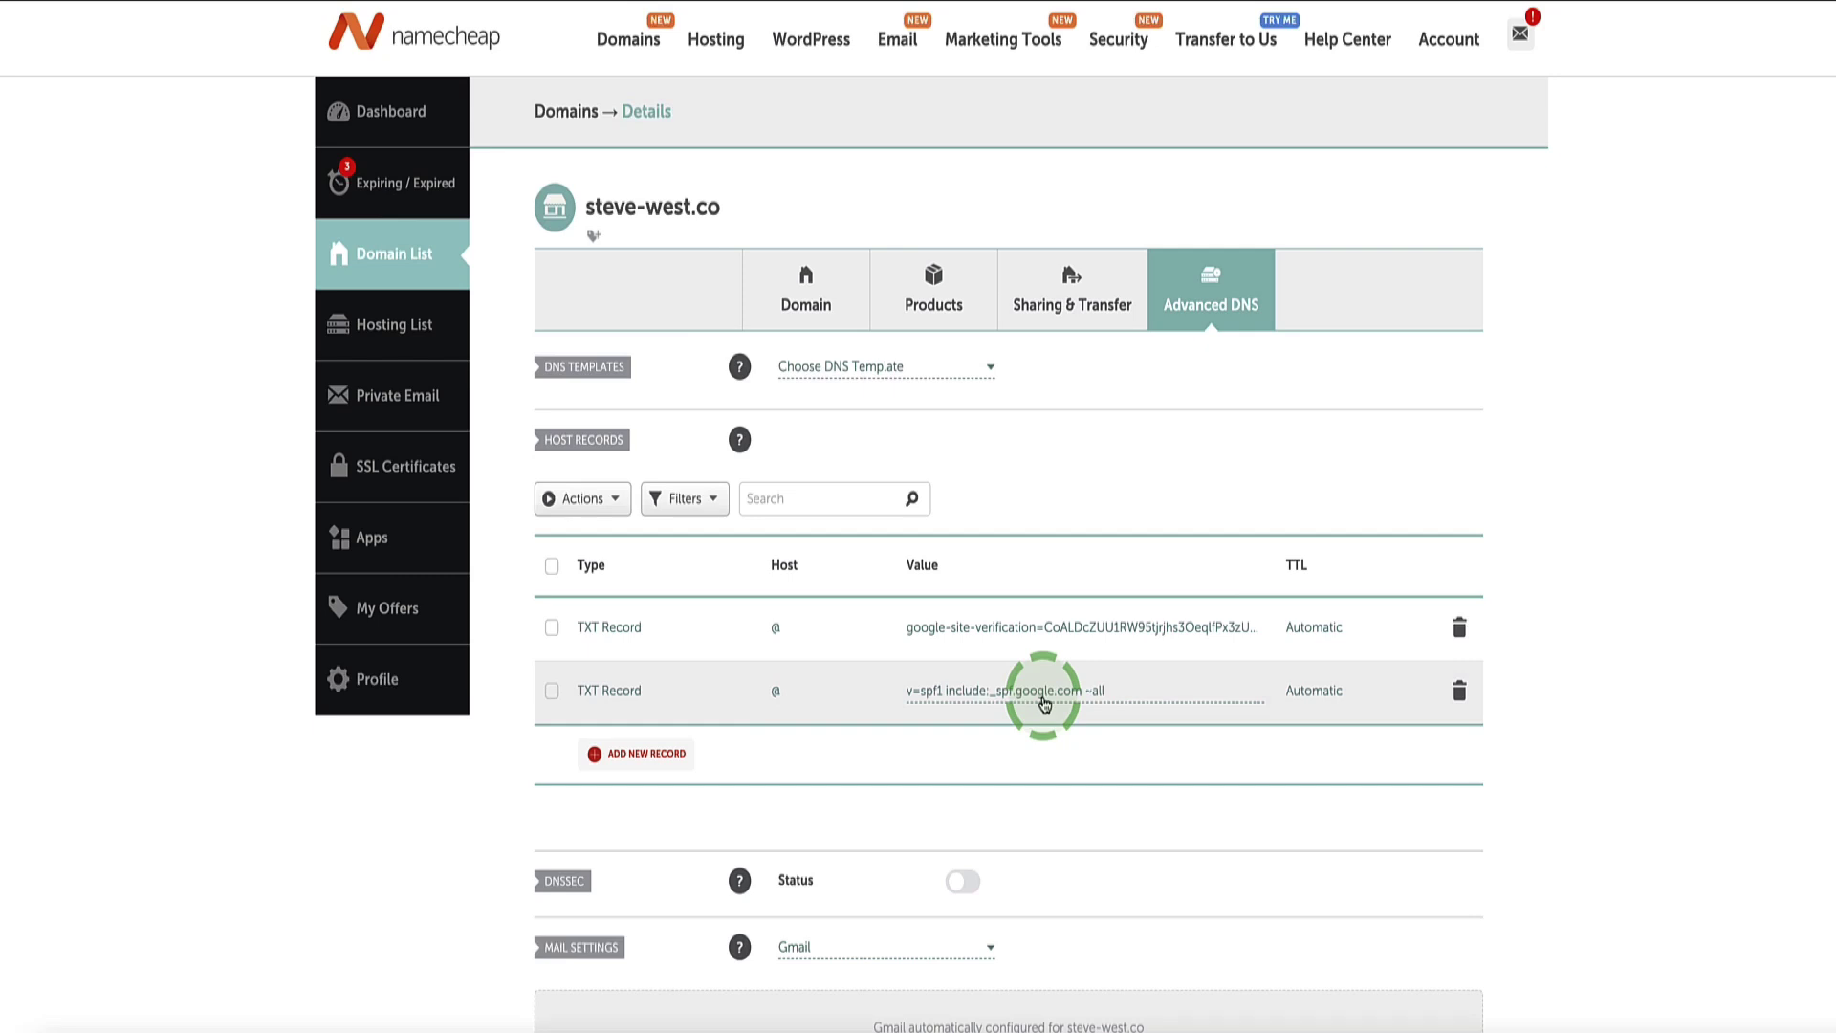
{"action": "left_click_drag", "start_coordinate": [719, 207], "coordinate": [576, 206]}
{"action": "left_click", "coordinate": [784, 201]}
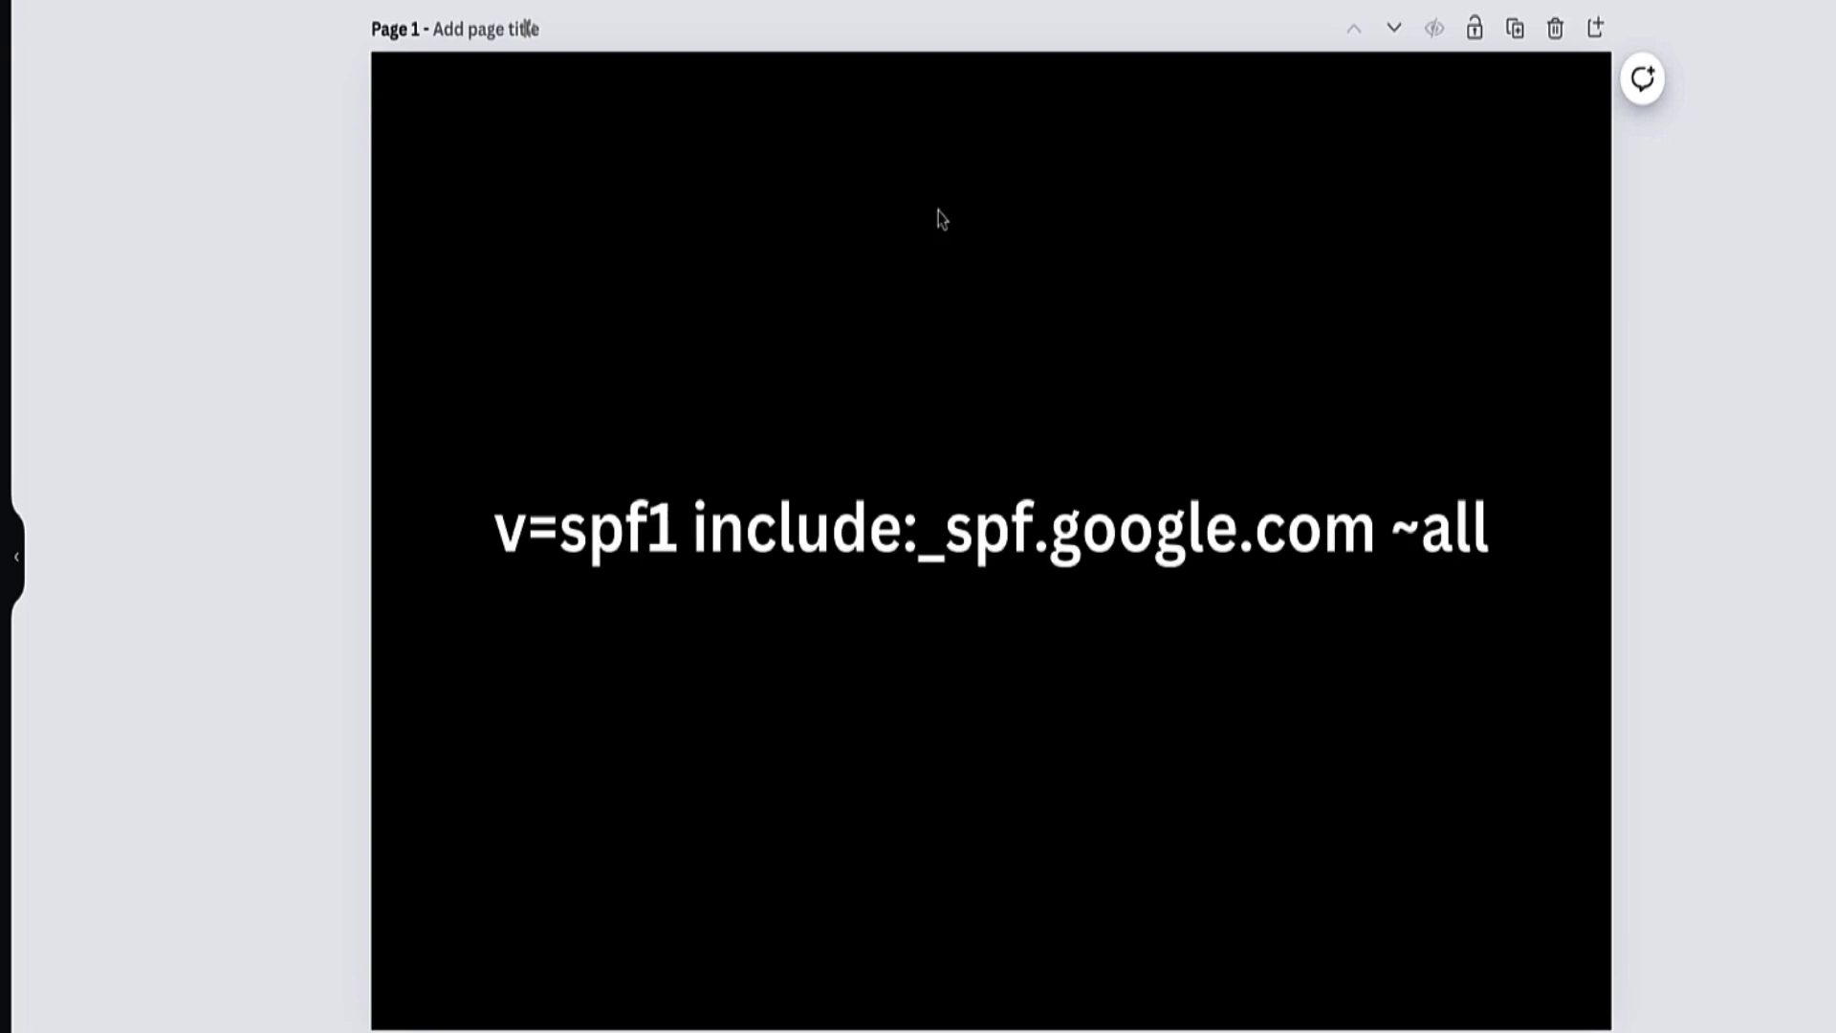
Step: Highlight the include entries, such as send.aweber.com, in the SPF example on Canva page 2
{"action": "scroll", "coordinate": [770, 371], "scroll_direction": "down", "scroll_amount": 8}
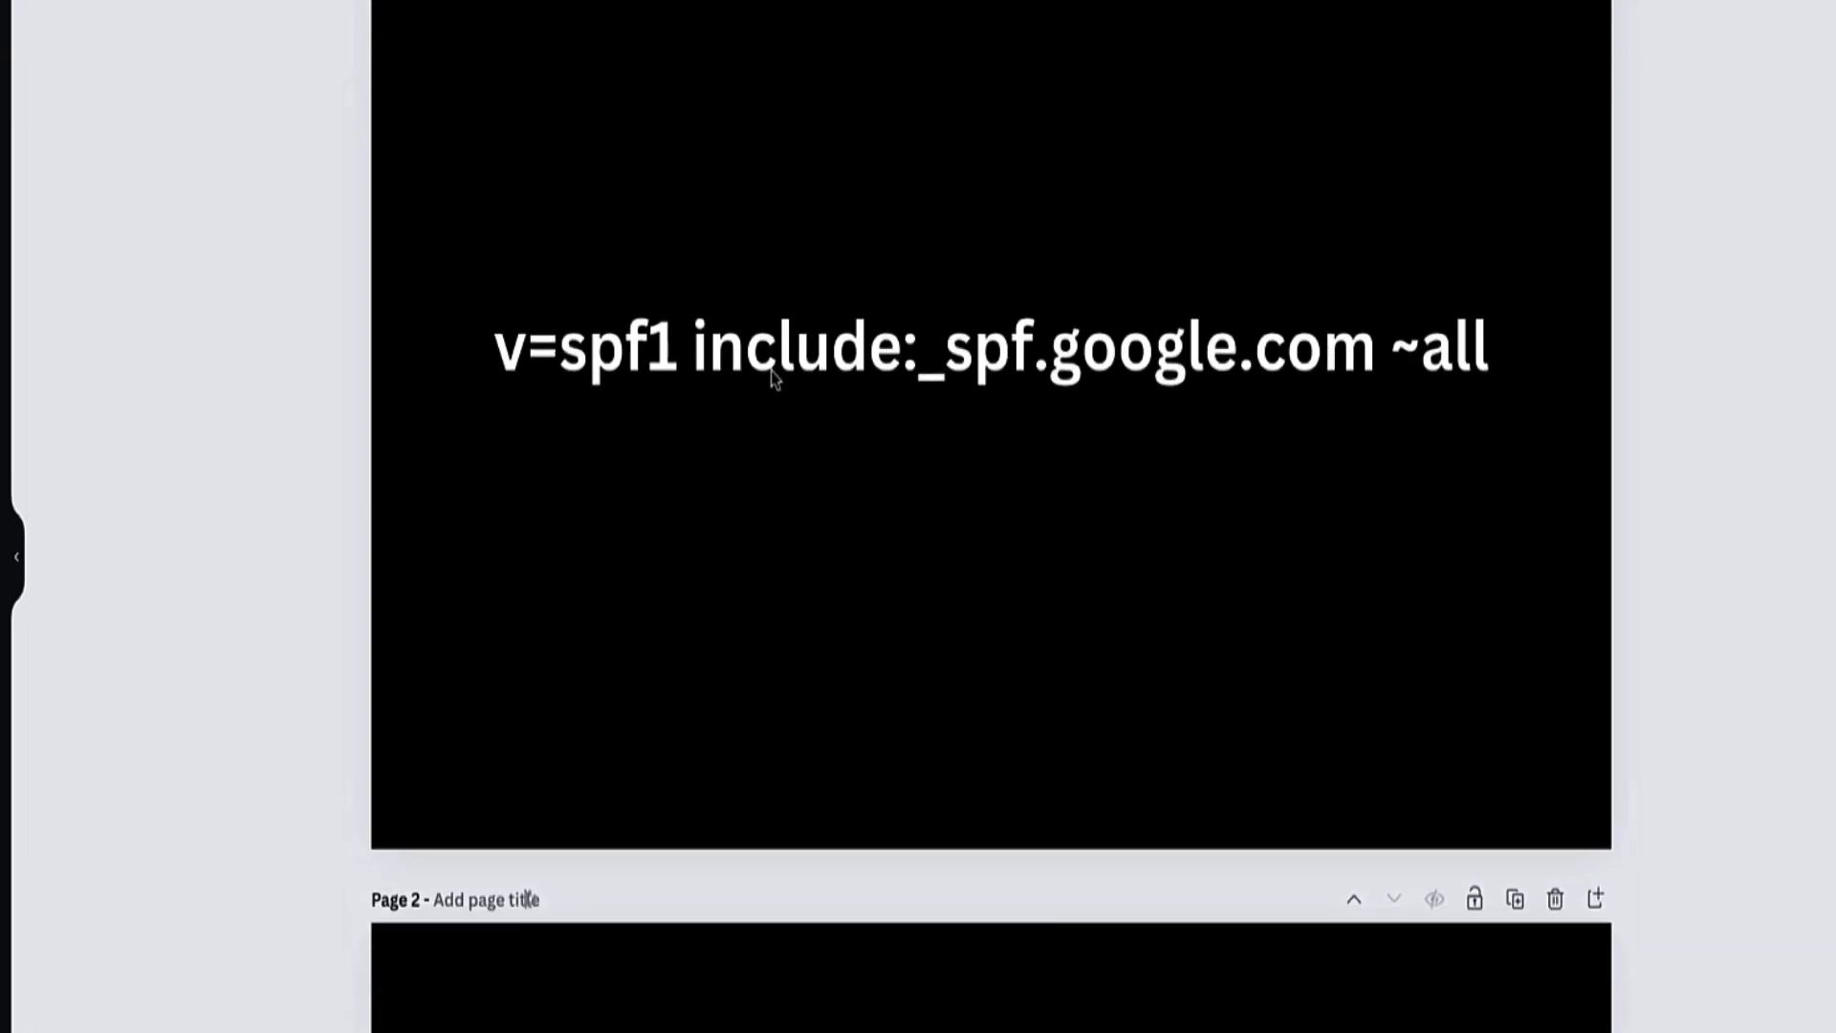
{"action": "scroll", "coordinate": [770, 416], "scroll_direction": "down", "scroll_amount": 3}
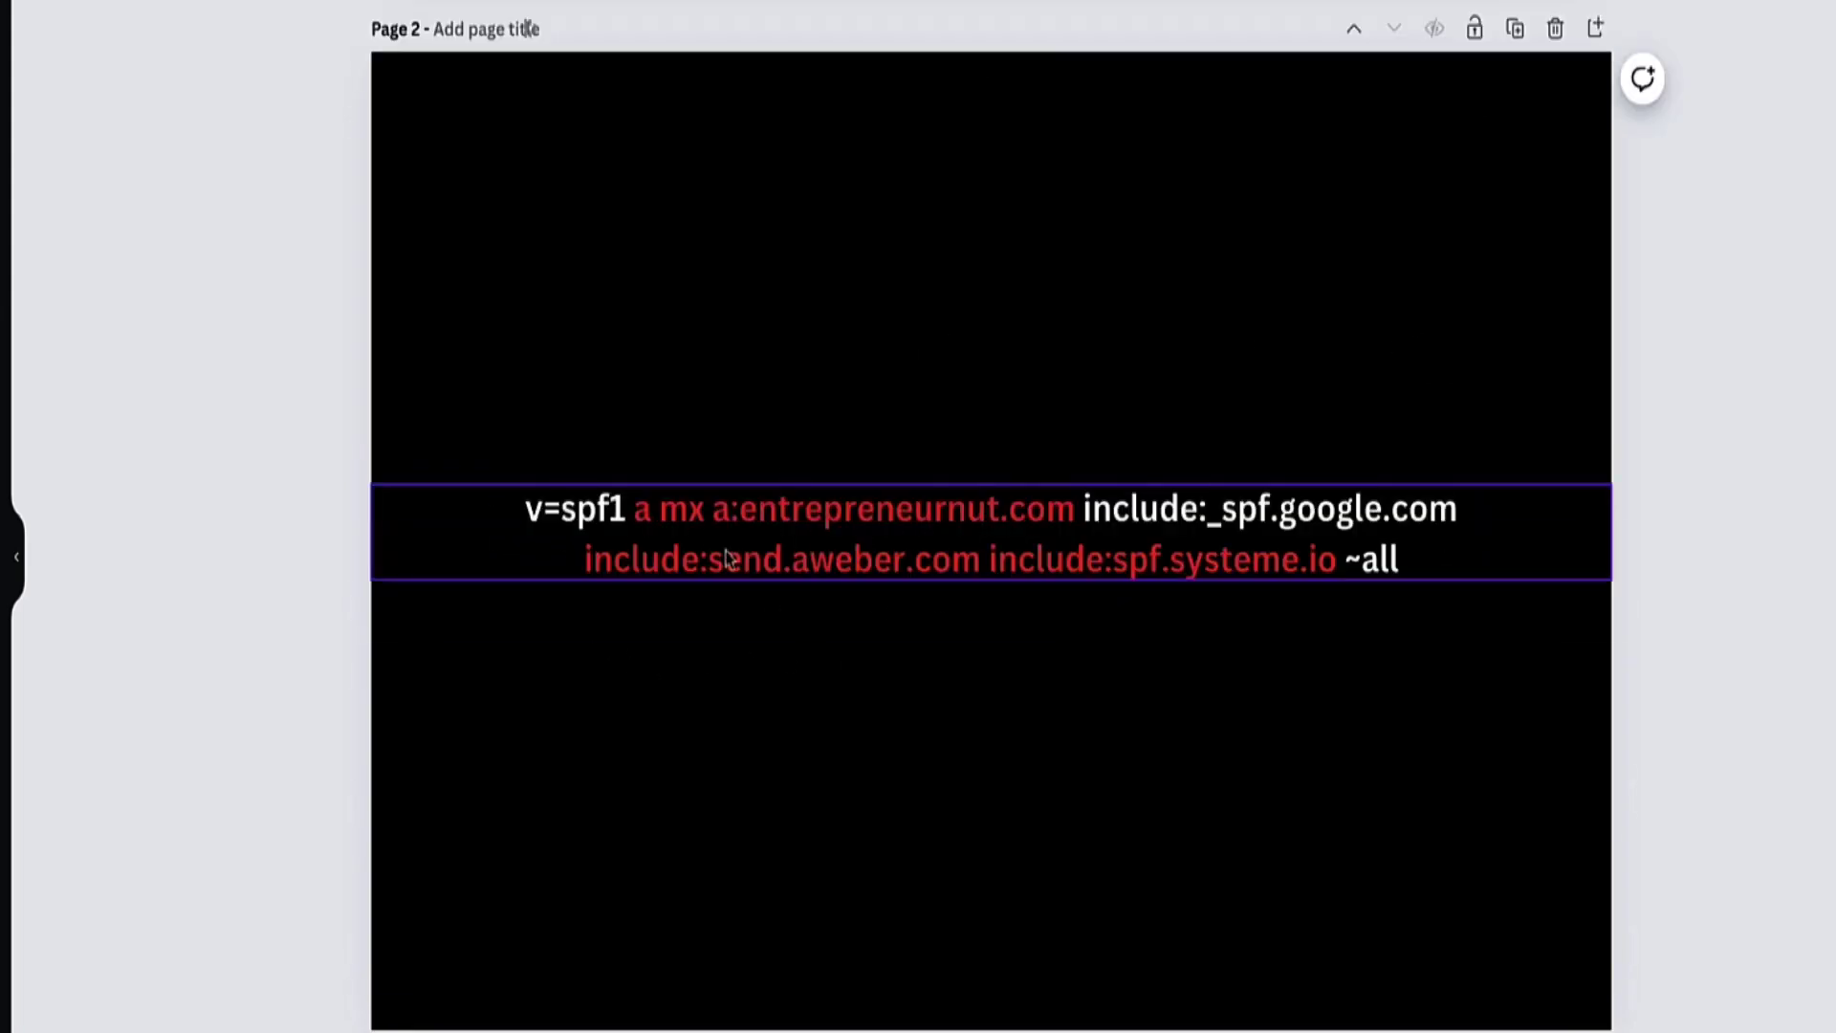
{"action": "left_click", "coordinate": [991, 548]}
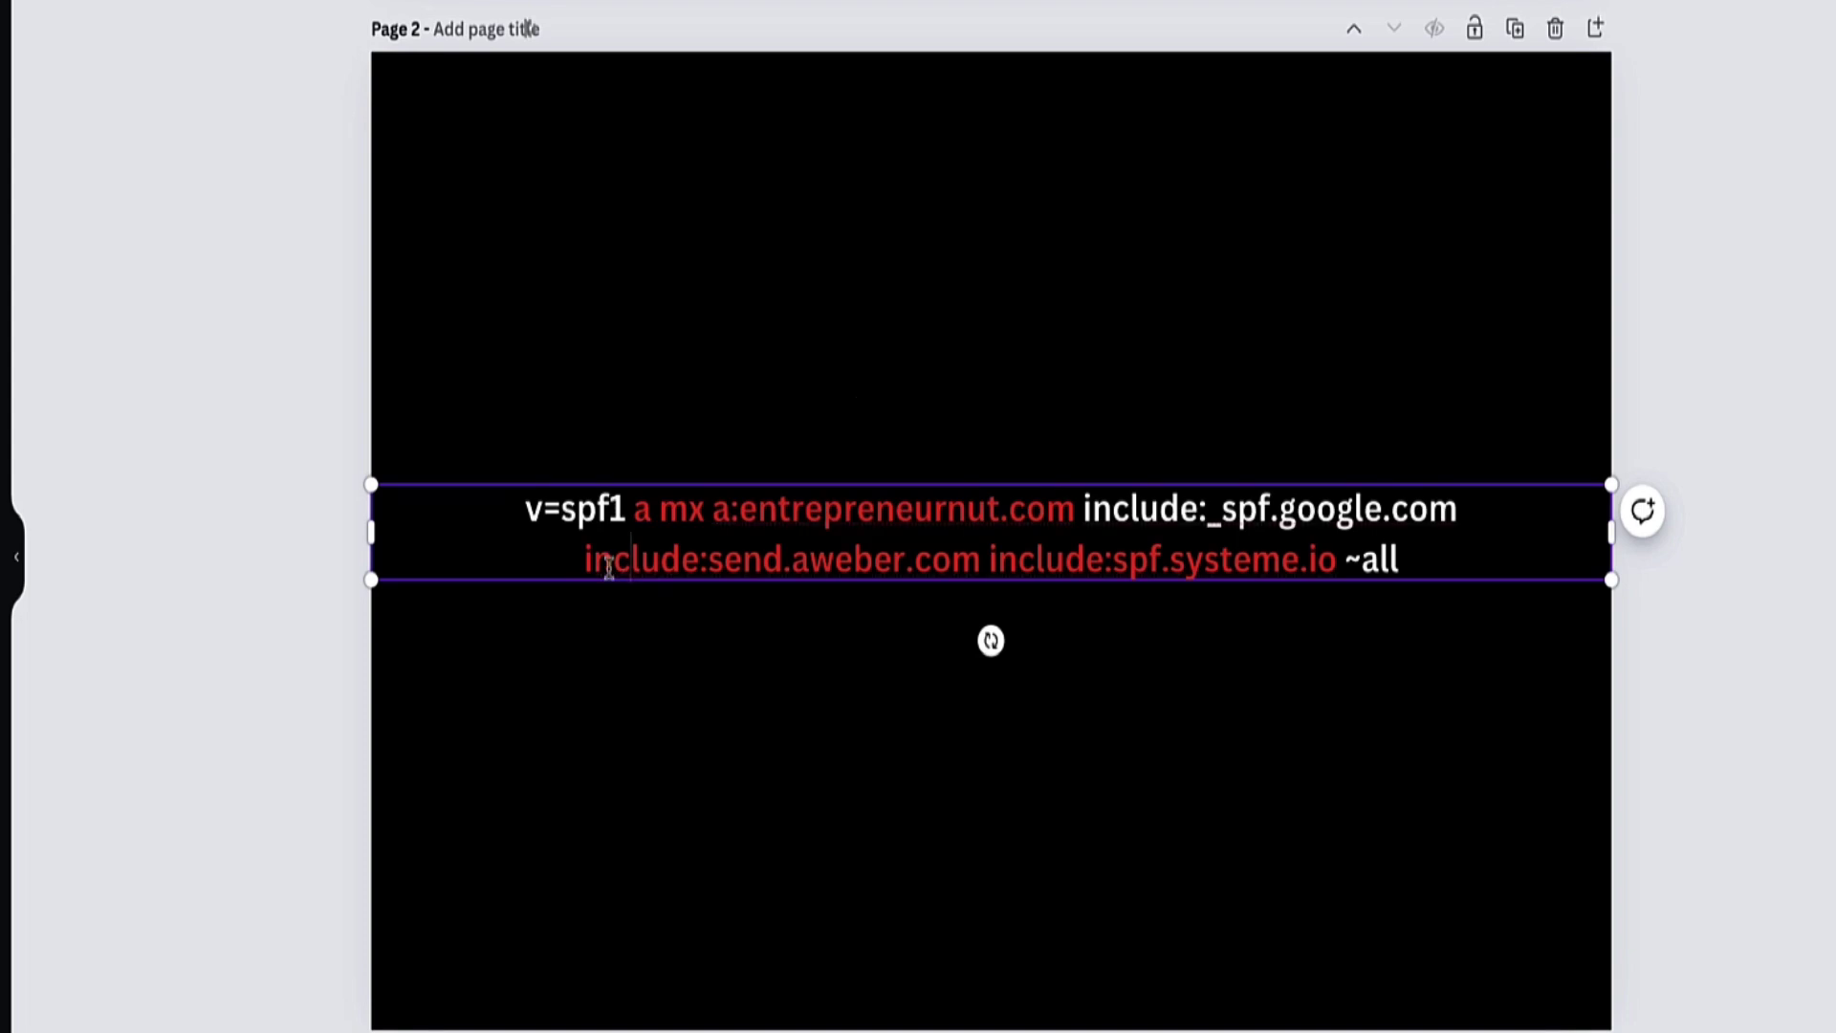
{"action": "left_click_drag", "start_coordinate": [584, 564], "coordinate": [1337, 568]}
{"action": "left_click", "coordinate": [989, 567]}
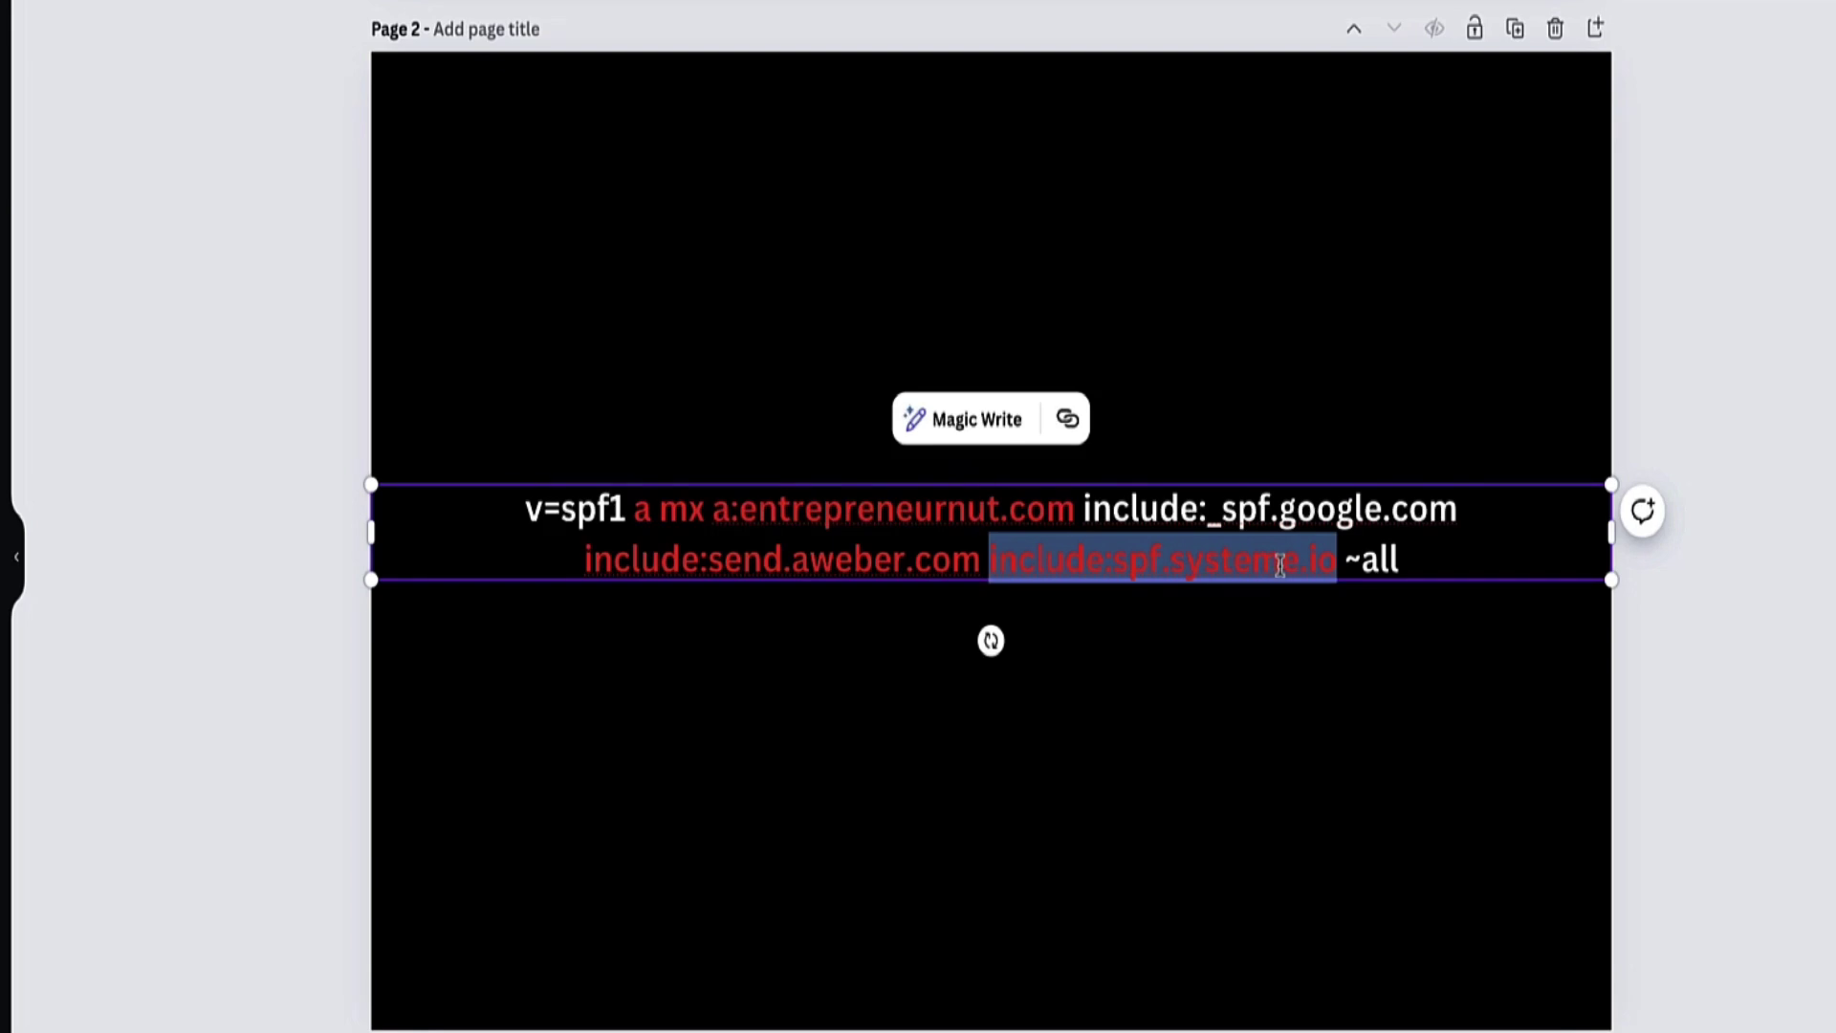
{"action": "left_click", "coordinate": [1278, 564]}
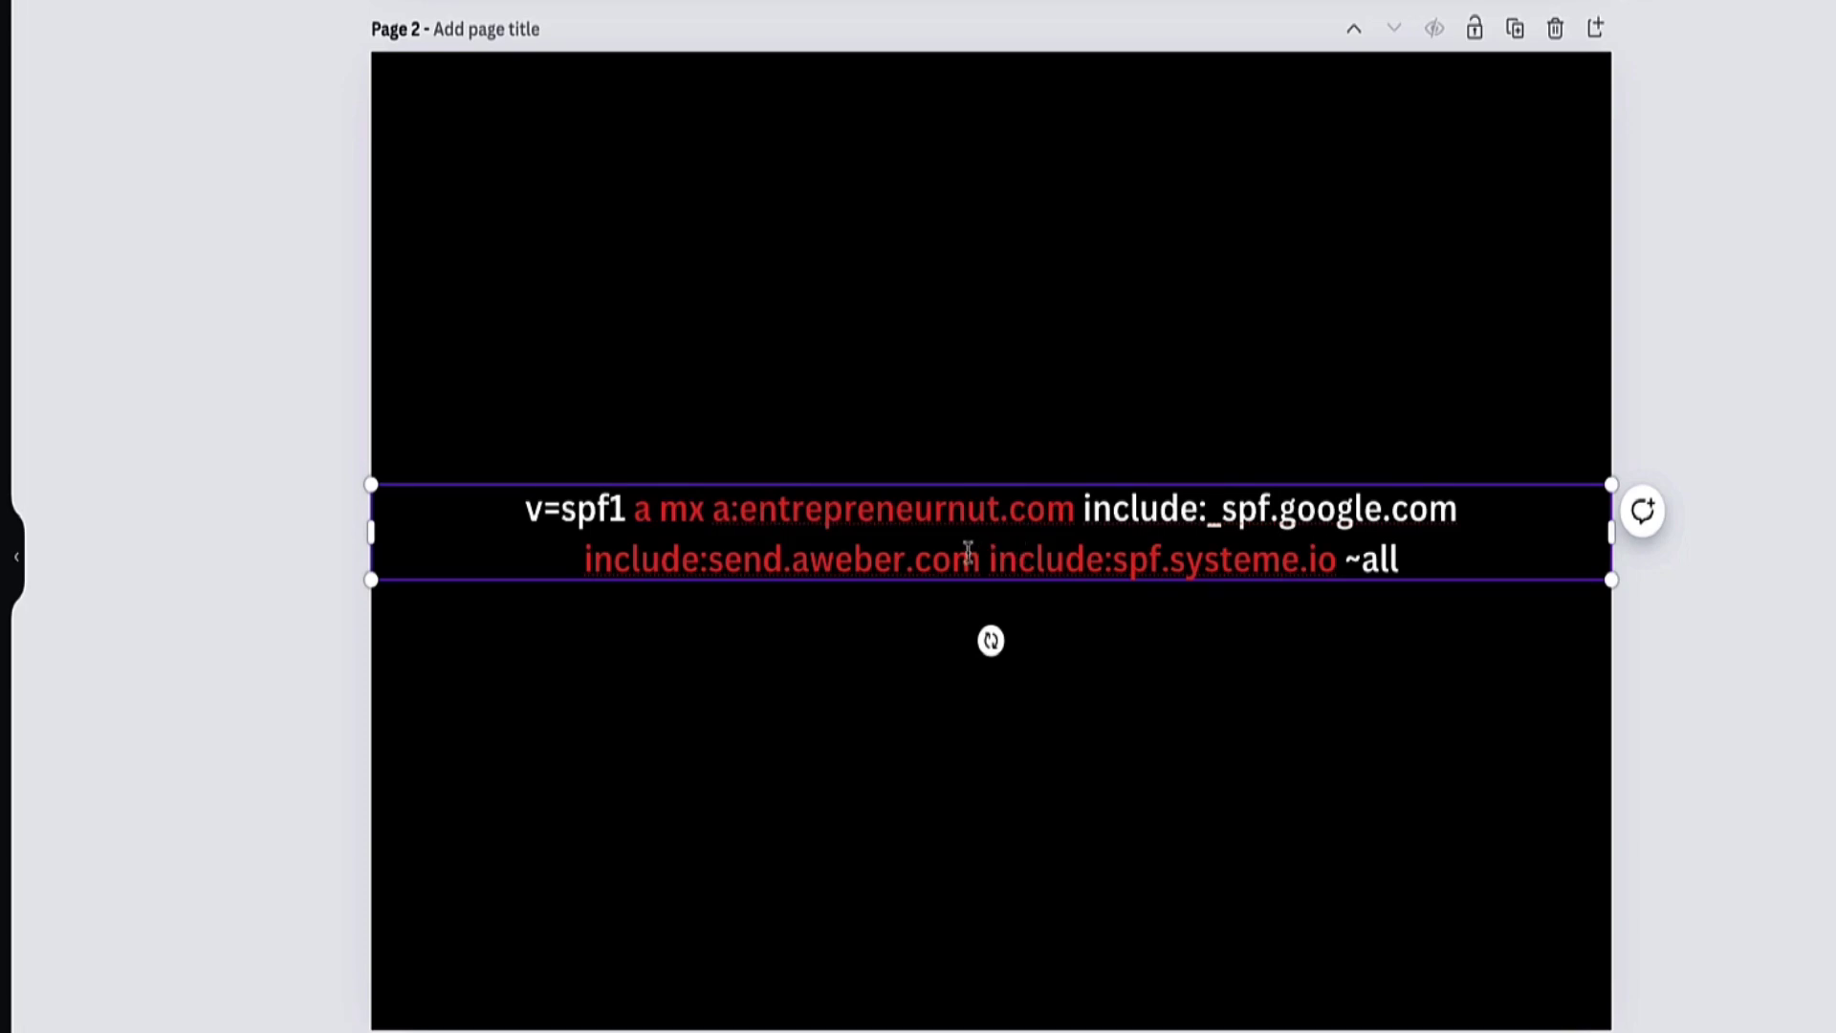
{"action": "left_click_drag", "start_coordinate": [981, 560], "coordinate": [711, 571]}
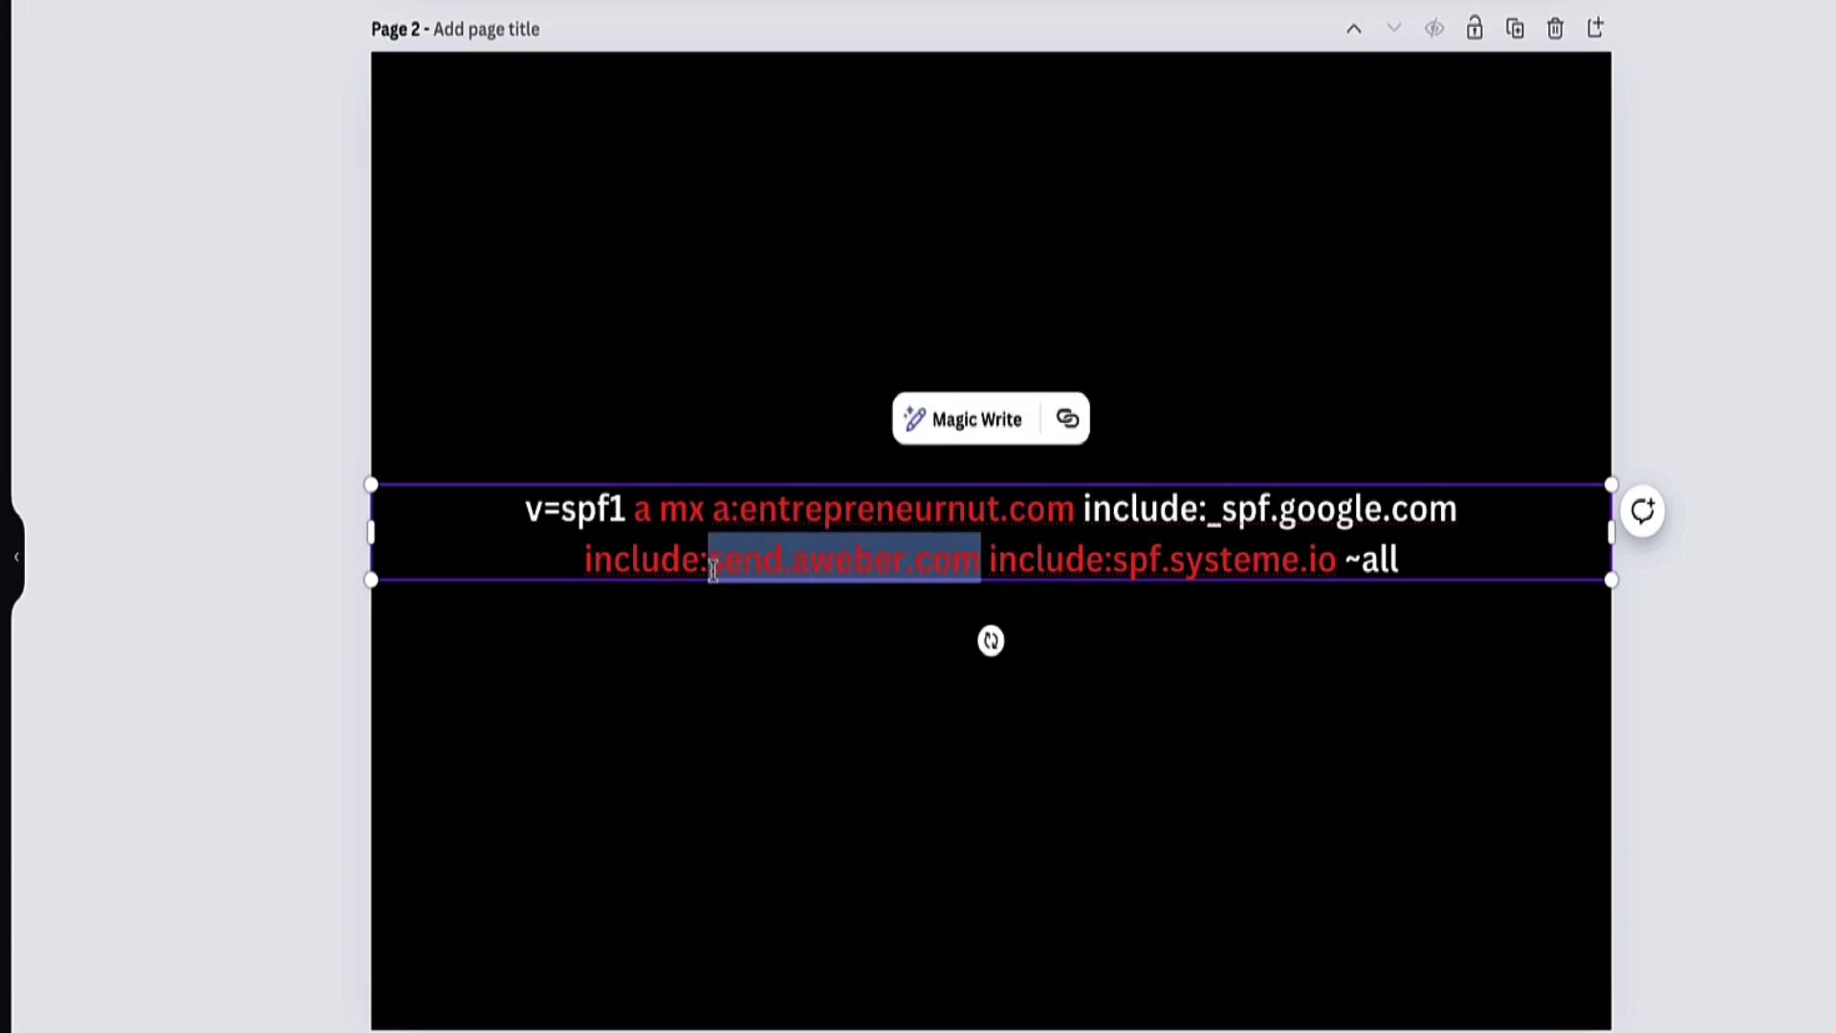
{"action": "left_click", "coordinate": [715, 569]}
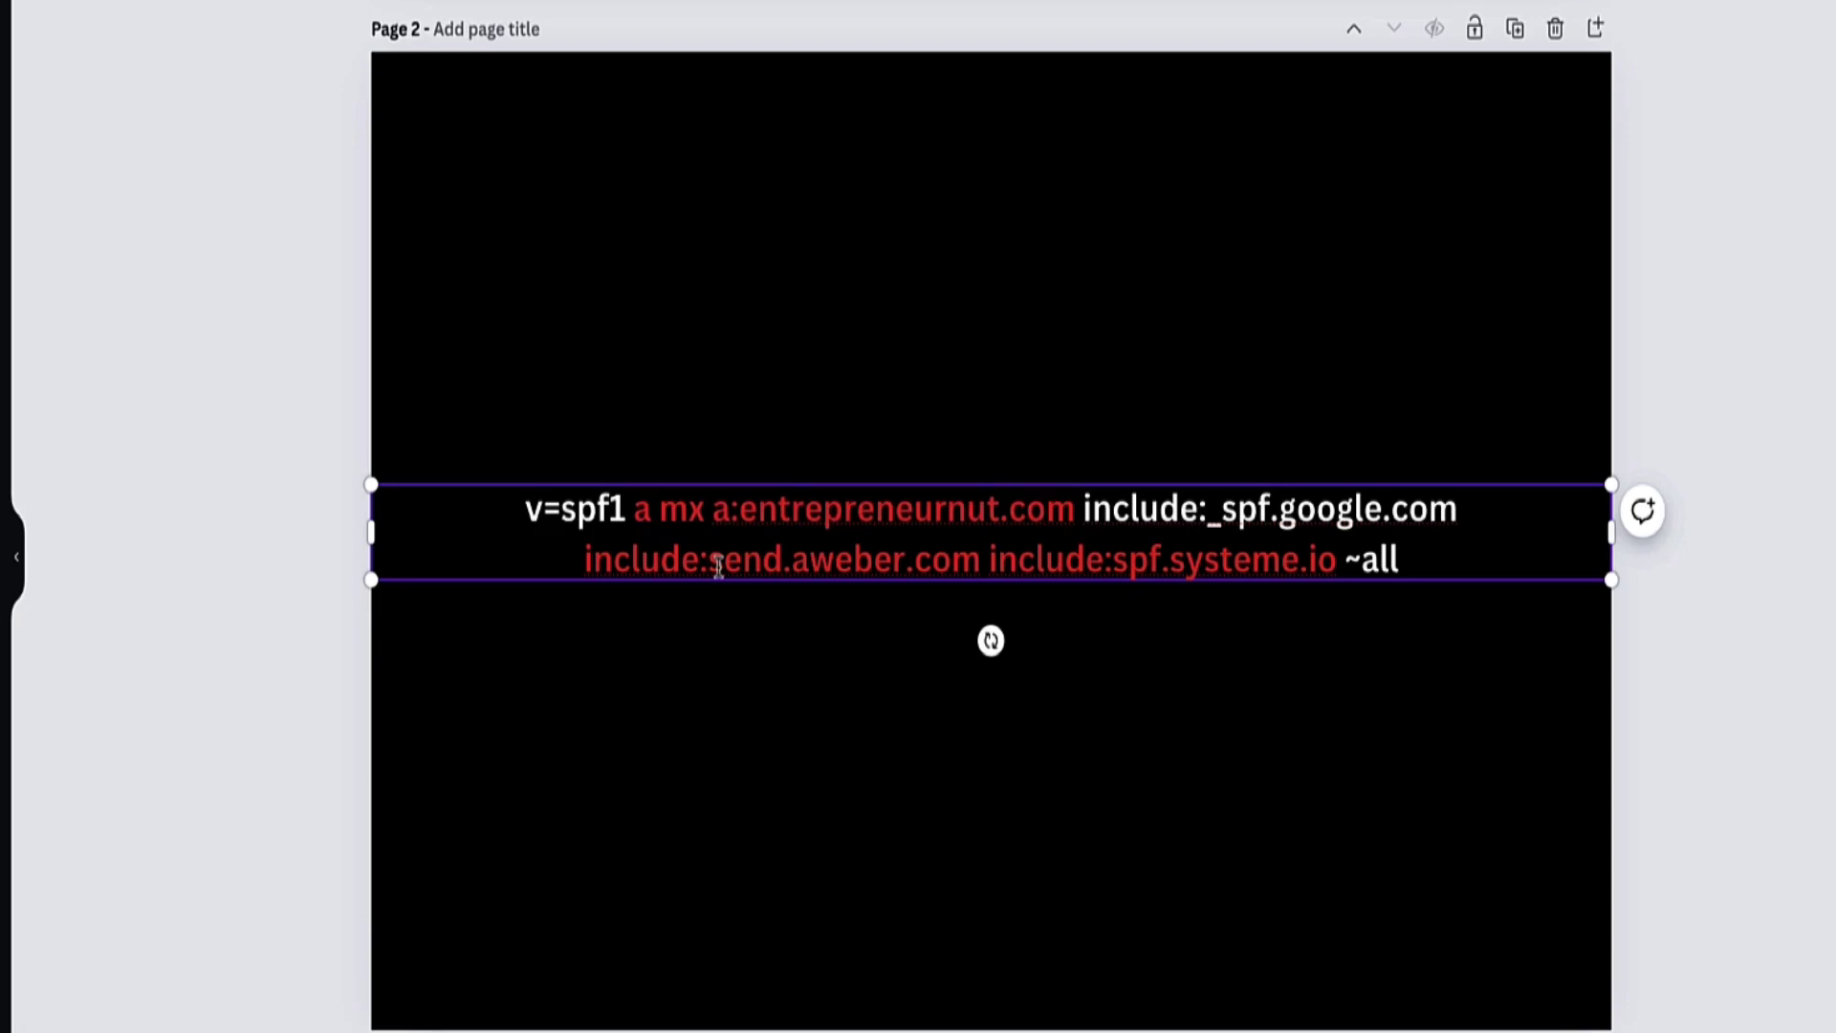
{"action": "left_click_drag", "start_coordinate": [586, 562], "coordinate": [972, 562]}
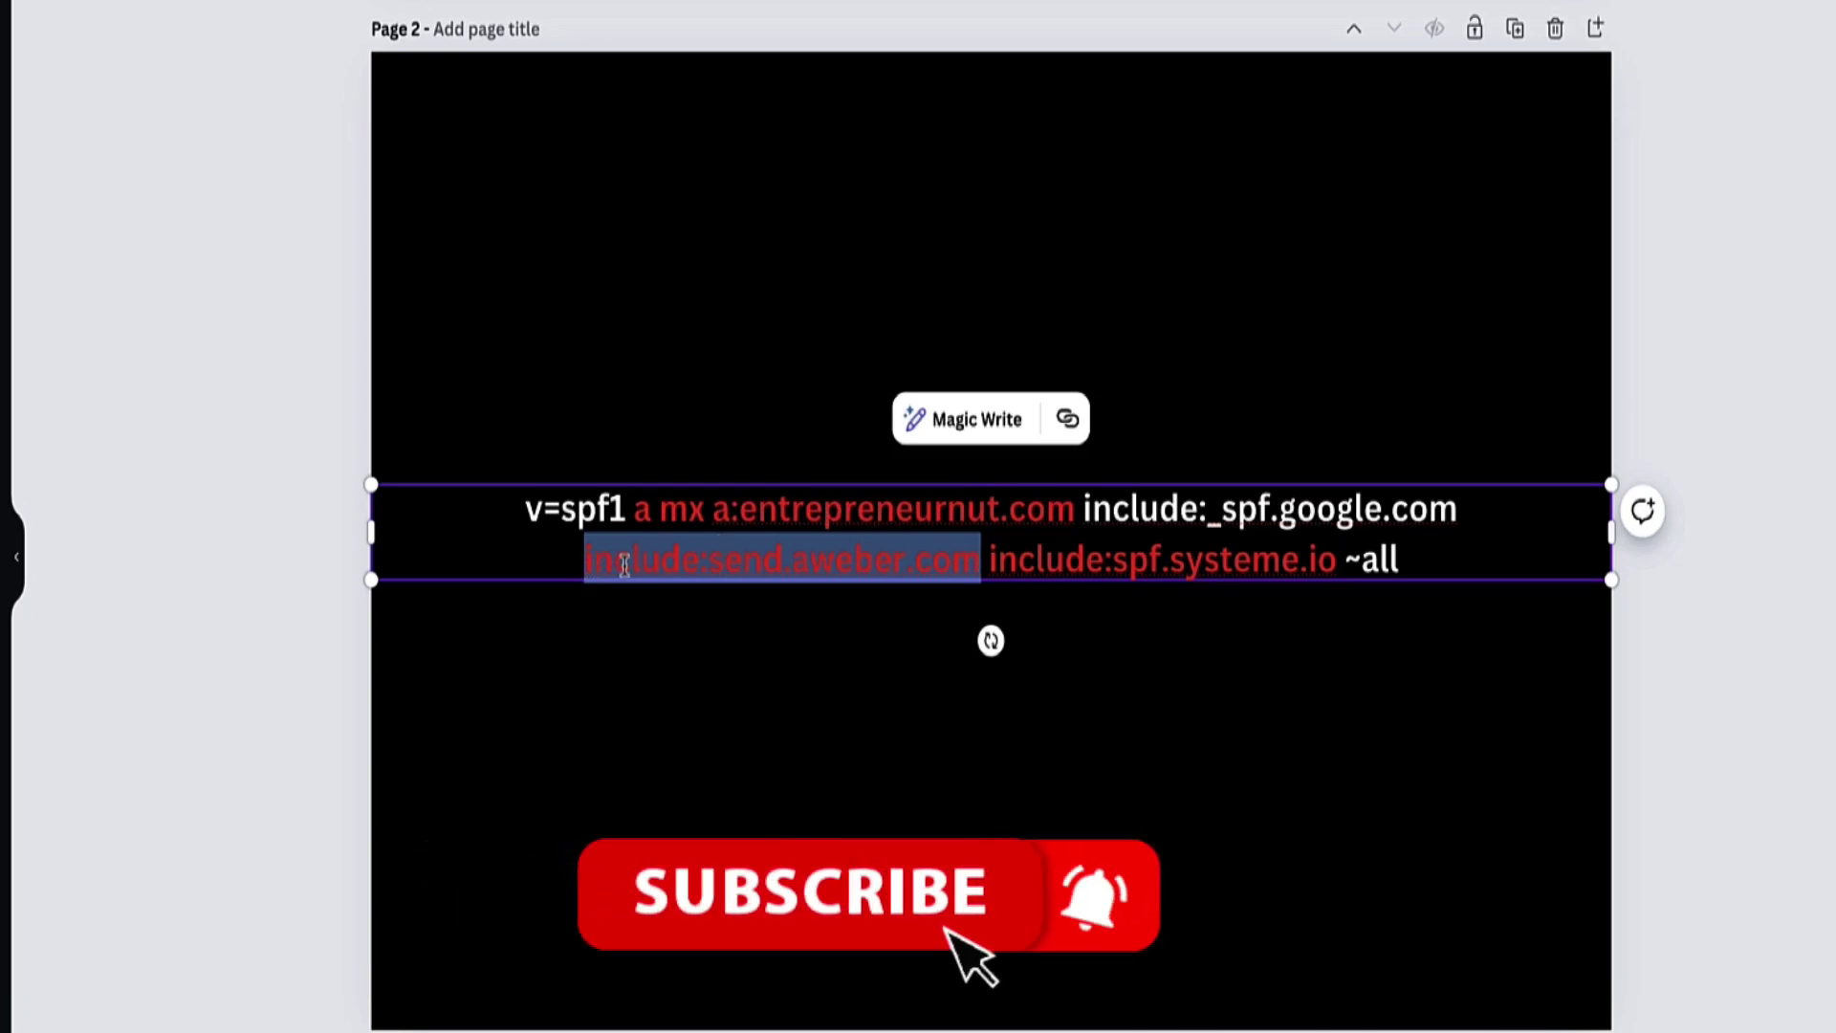
{"action": "left_click_drag", "start_coordinate": [525, 502], "coordinate": [1397, 632]}
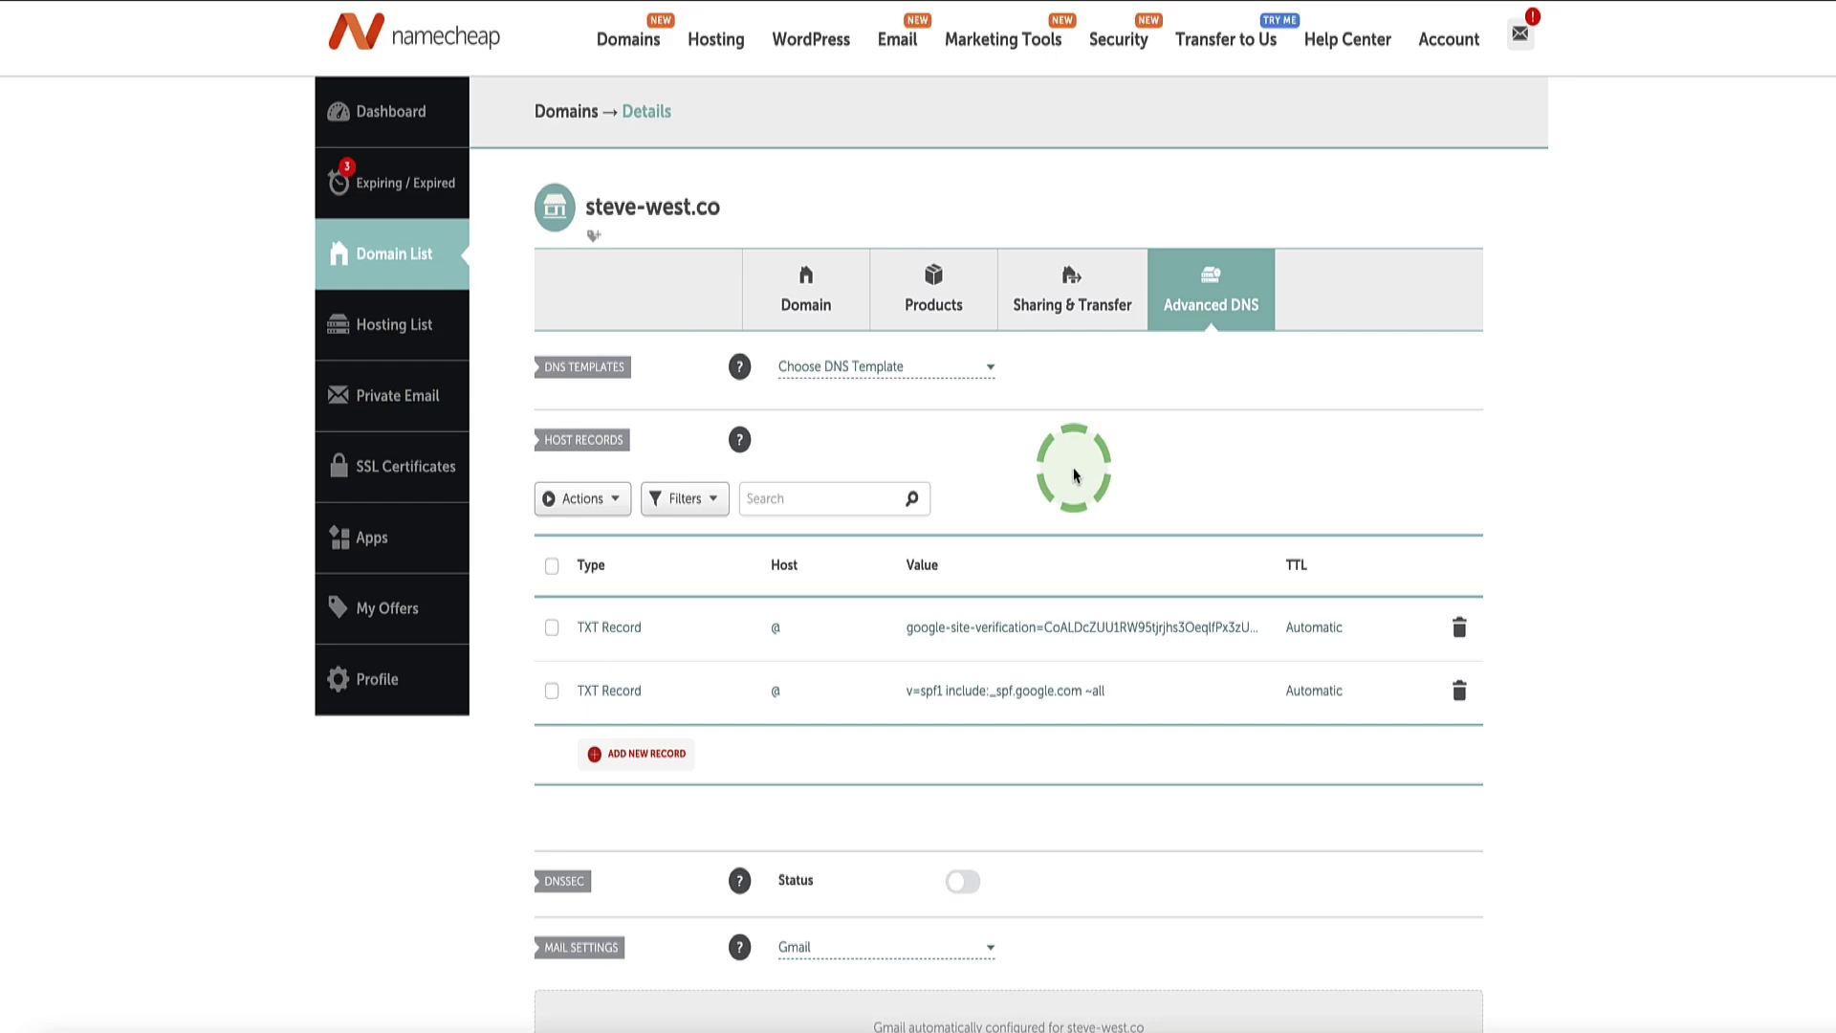
Step: Switch to the Gmail inbox tab
{"action": "left_click", "coordinate": [743, 4]}
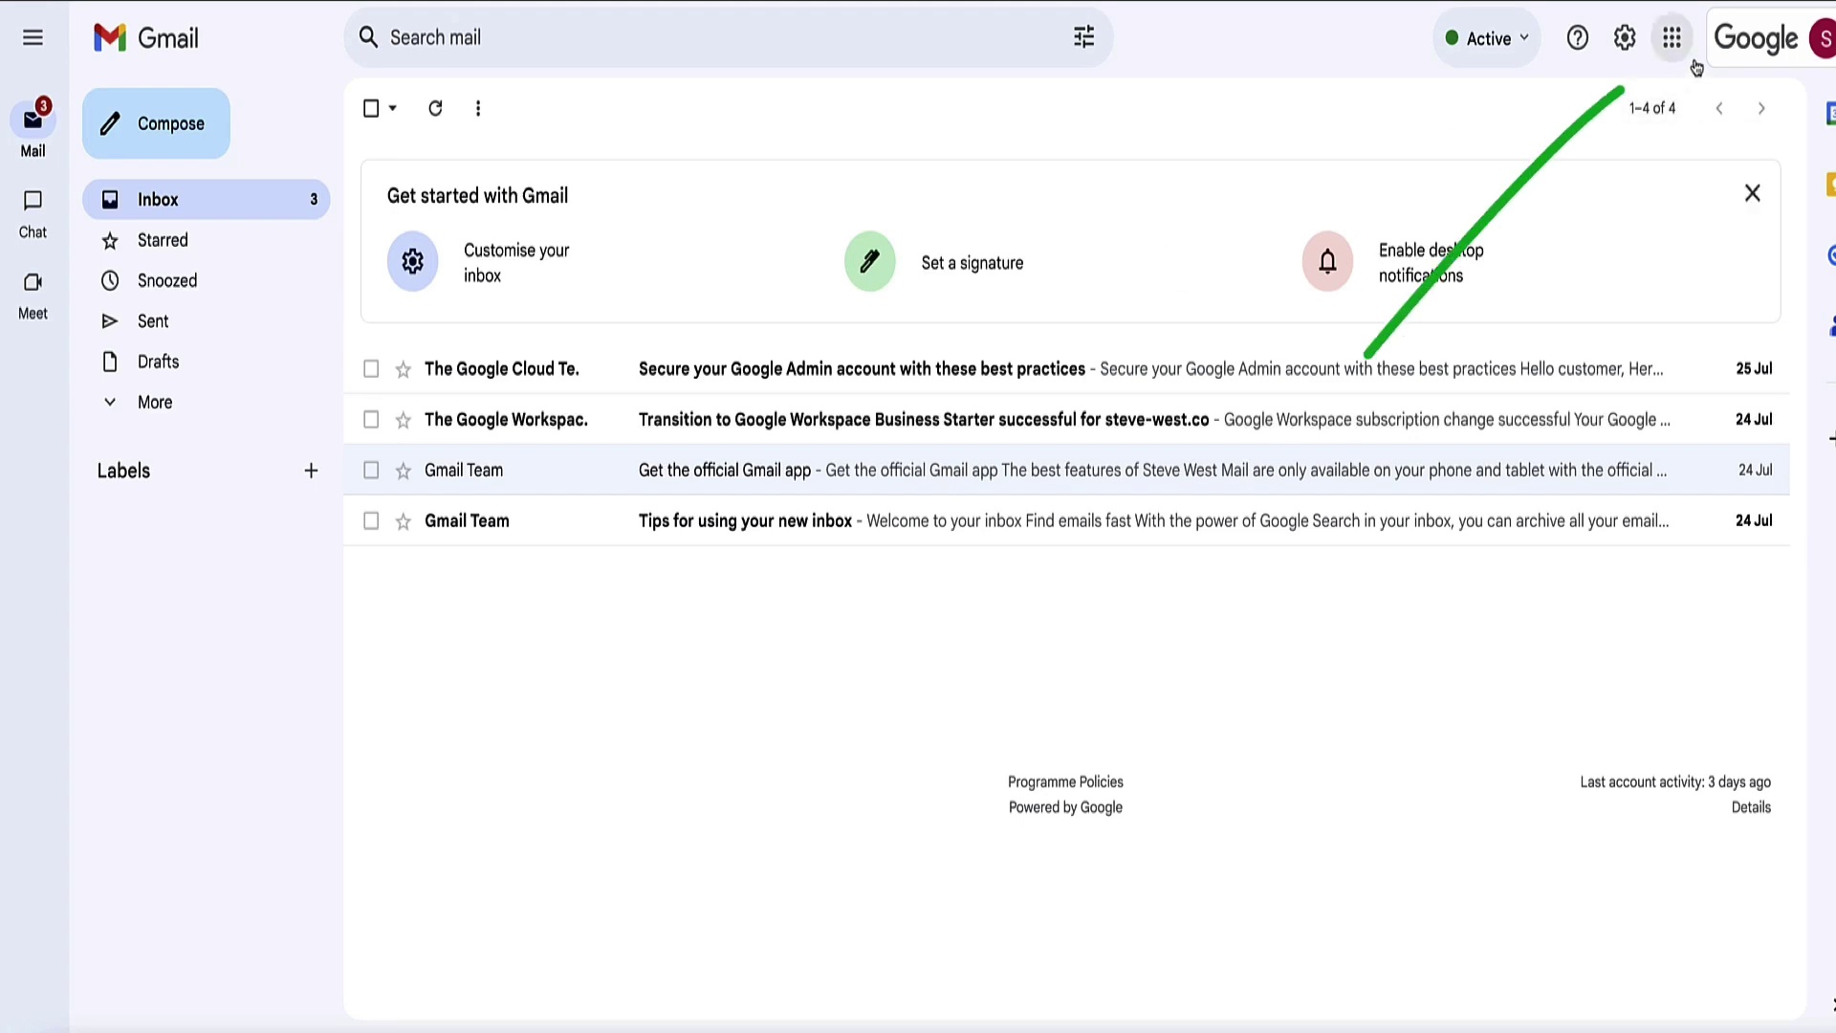
Step: Launch Google Admin from the Google apps grid
{"action": "left_click", "coordinate": [1674, 38]}
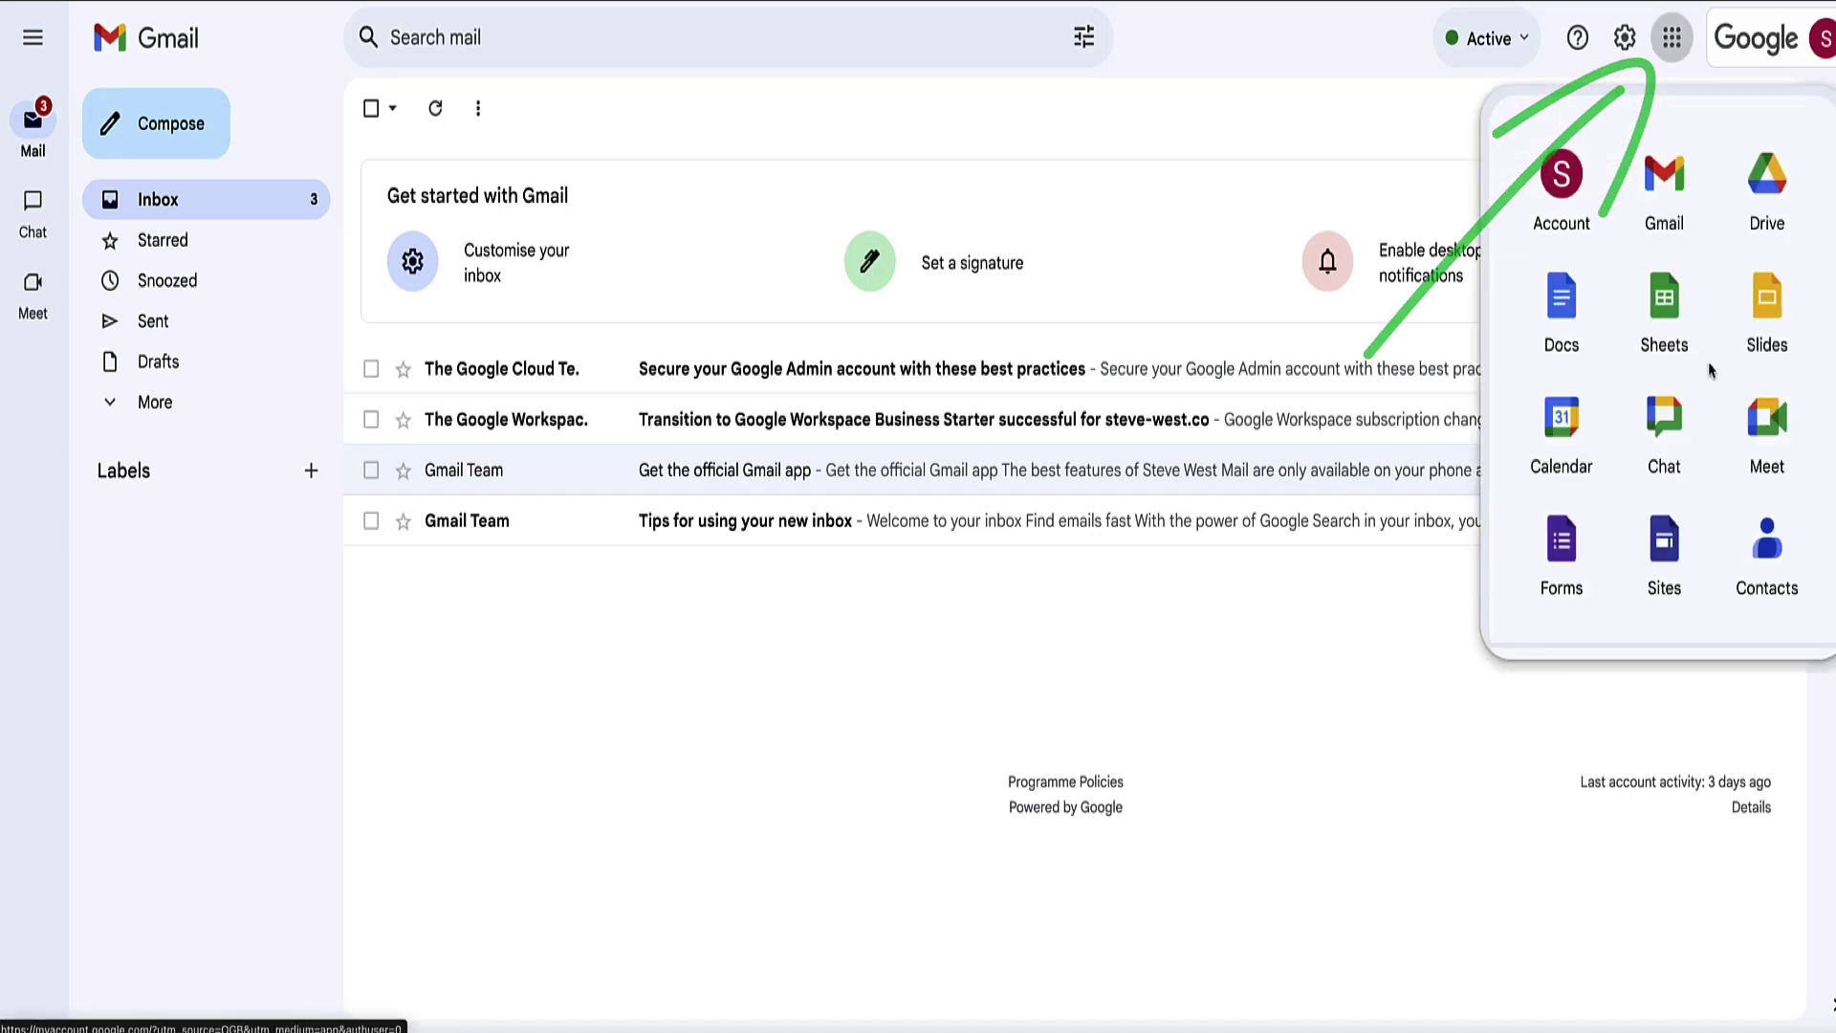
{"action": "scroll", "coordinate": [1712, 371], "scroll_direction": "down", "scroll_amount": 3}
{"action": "scroll", "coordinate": [1707, 373], "scroll_direction": "down", "scroll_amount": 3}
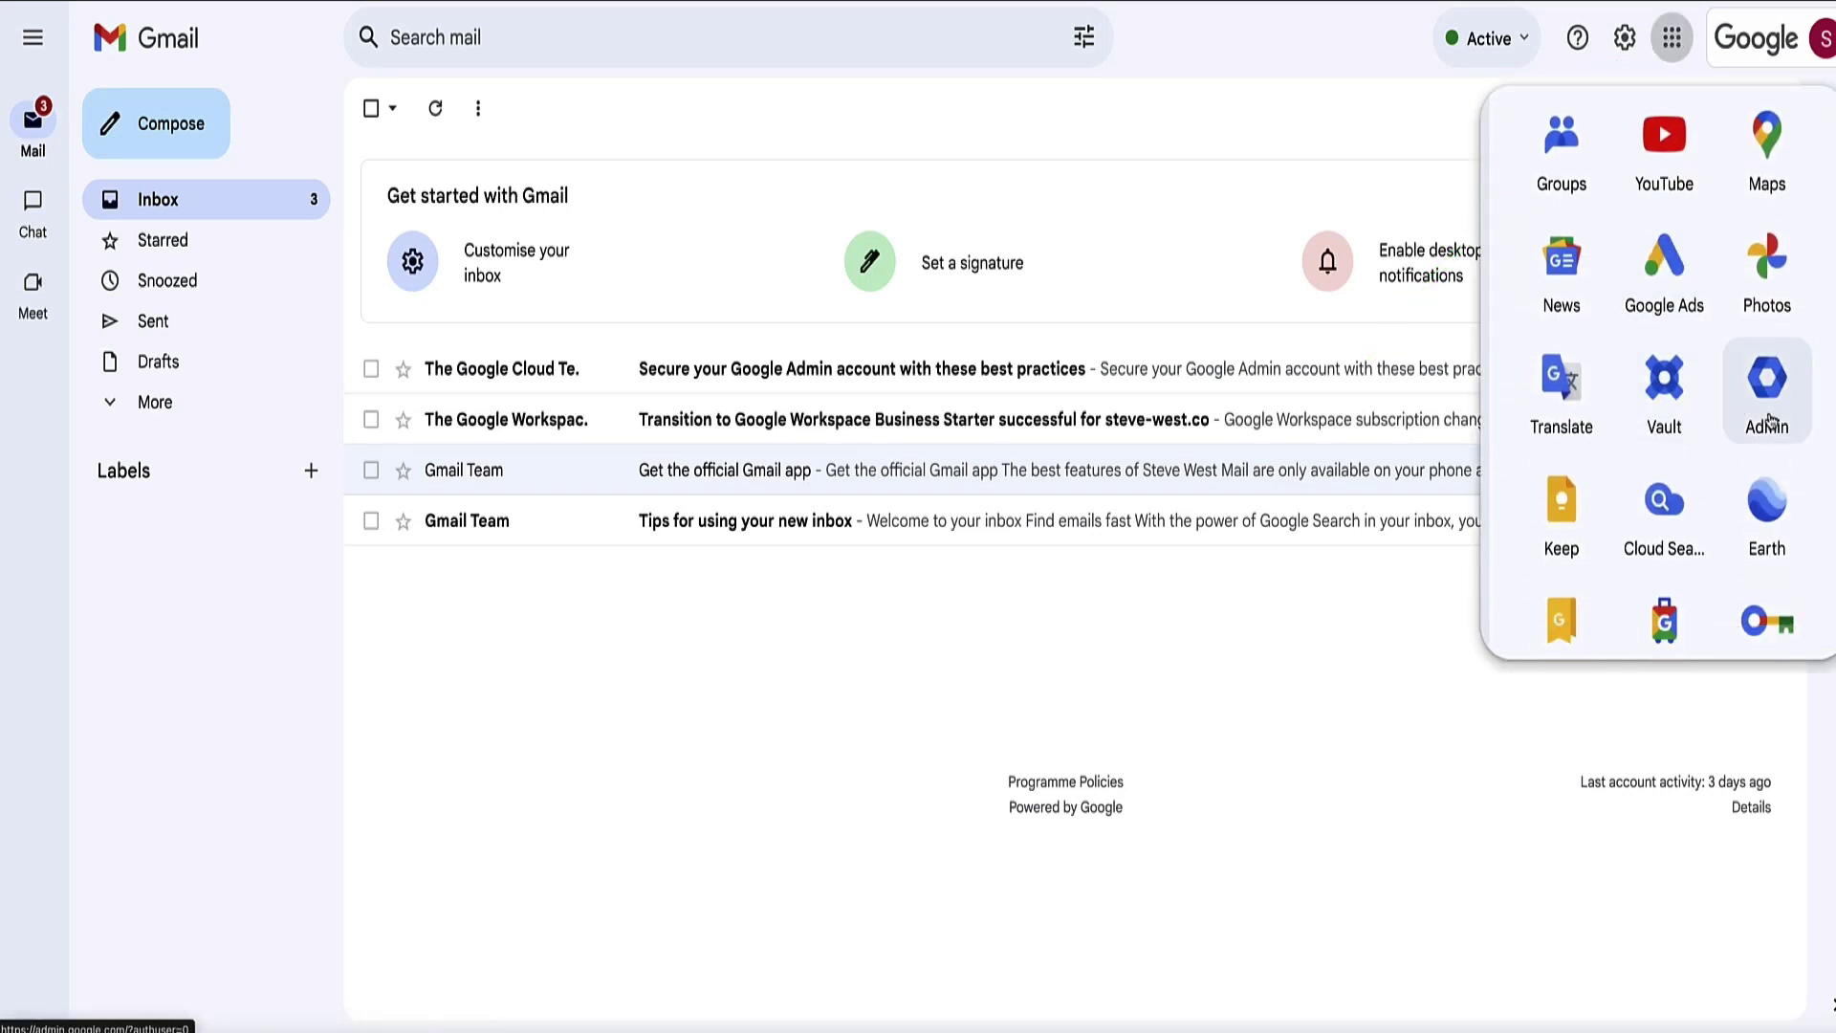
{"action": "left_click", "coordinate": [1765, 392]}
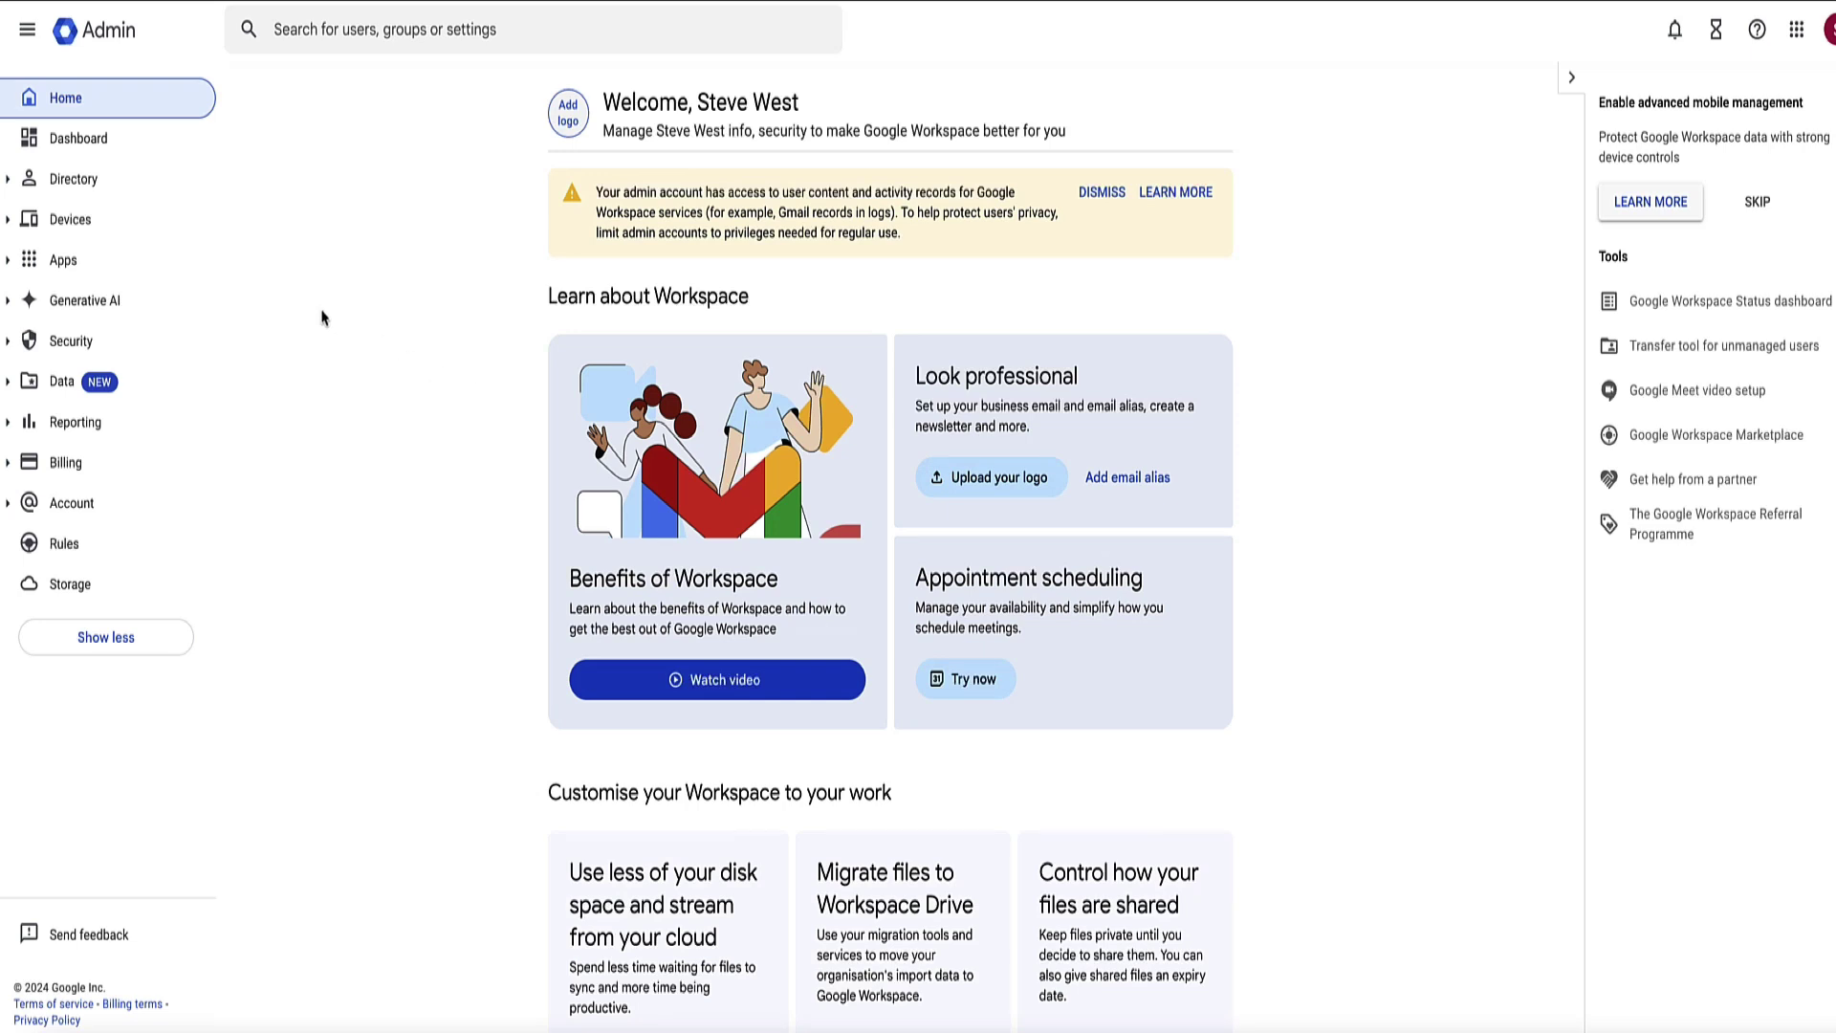
Step: Go to Apps > Google Workspace > Gmail > Authenticate email and start a new DKIM record
{"action": "left_click", "coordinate": [61, 264]}
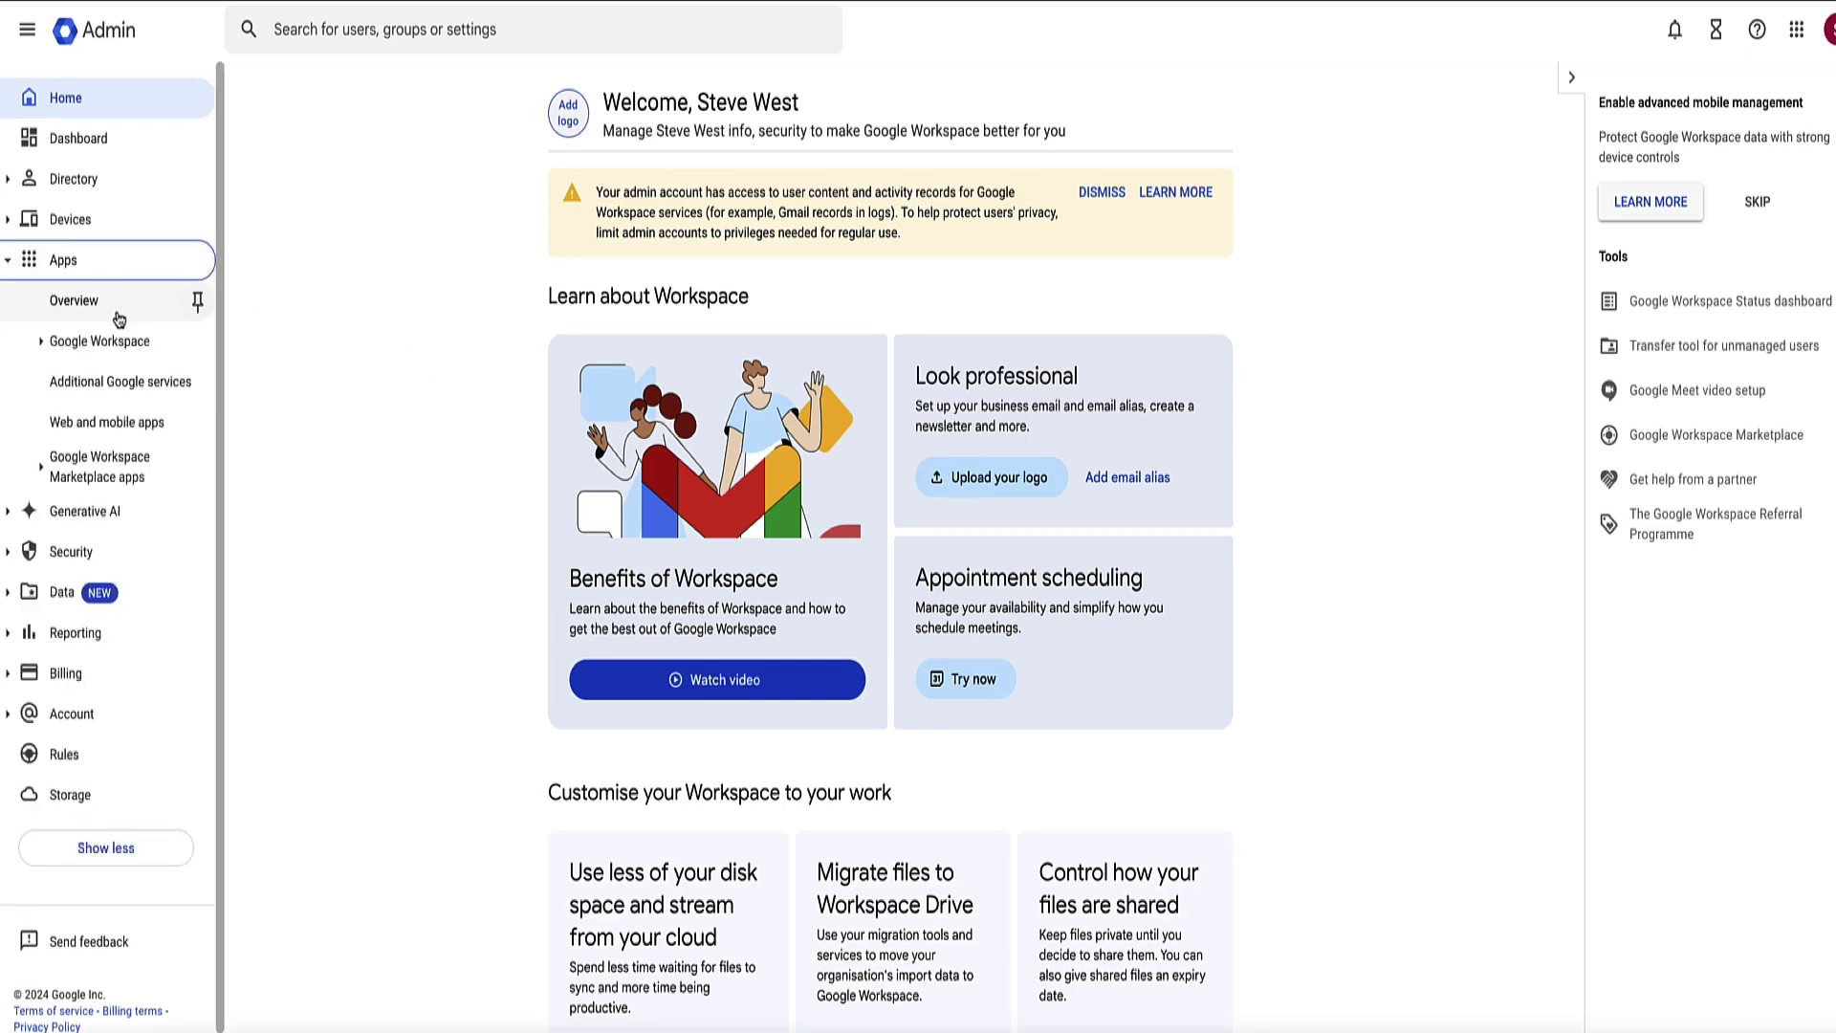
{"action": "left_click", "coordinate": [96, 346]}
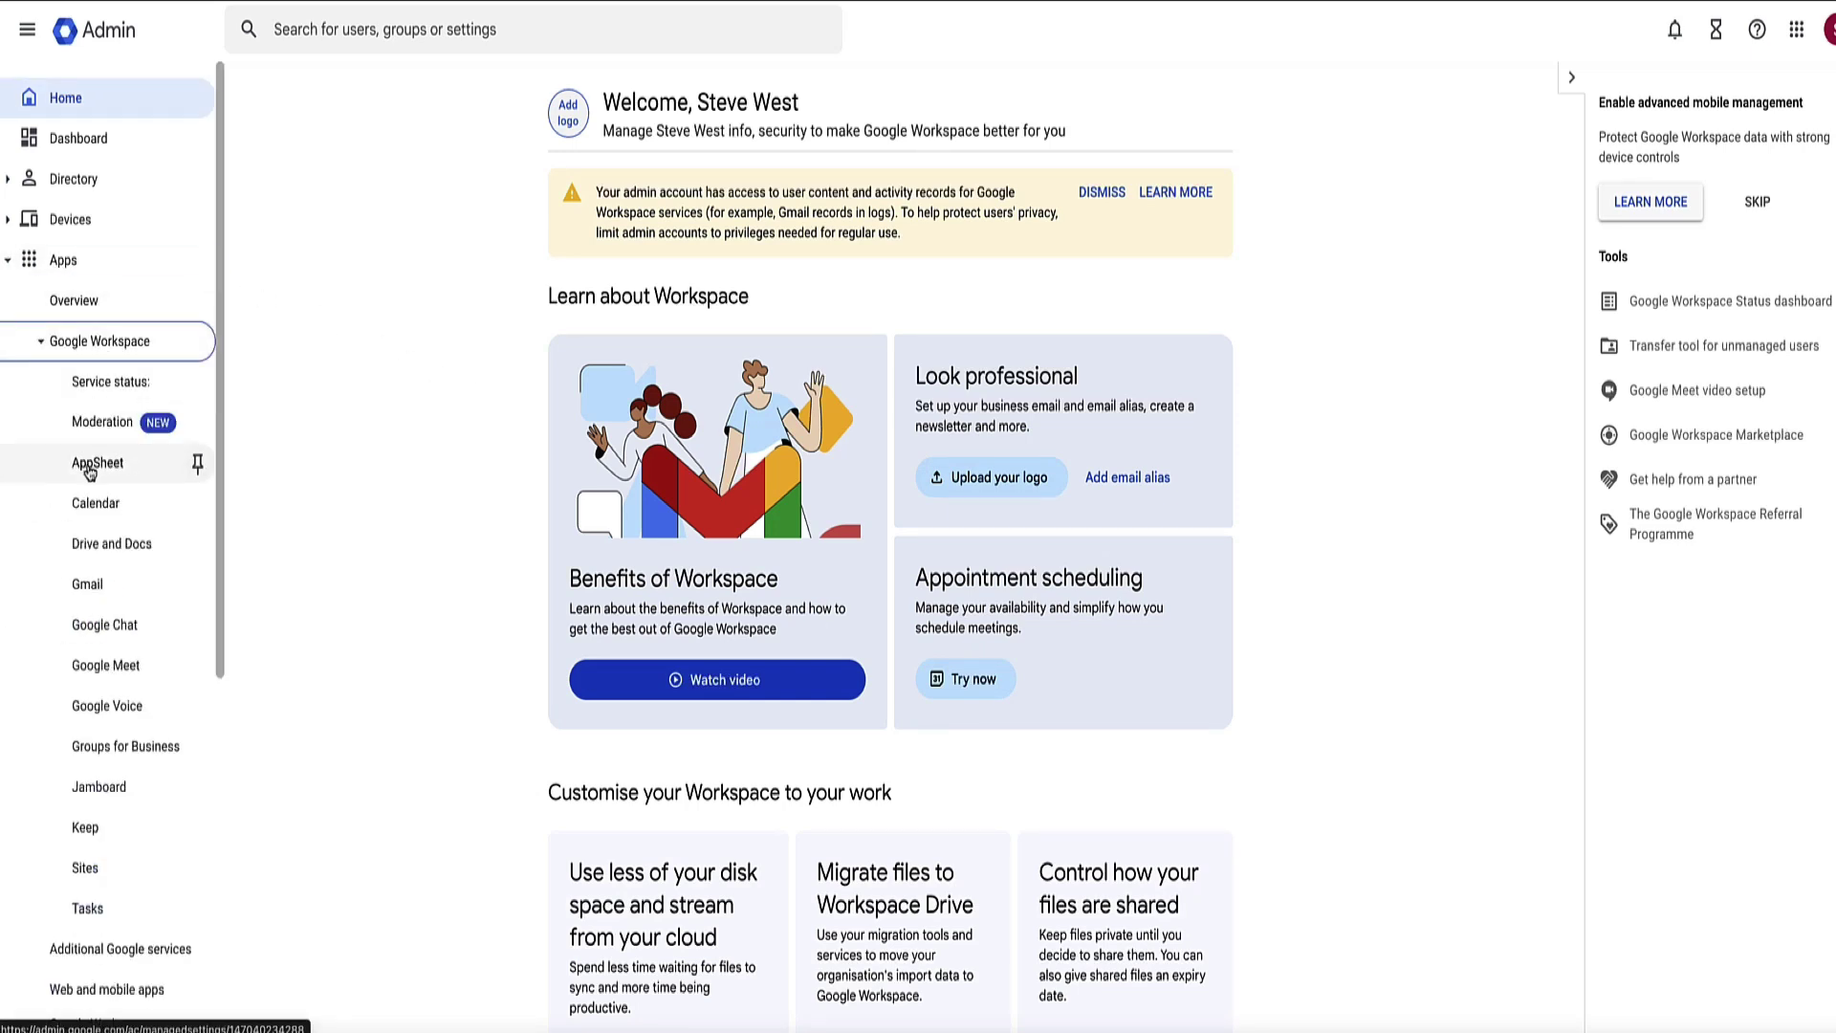
{"action": "left_click", "coordinate": [88, 585]}
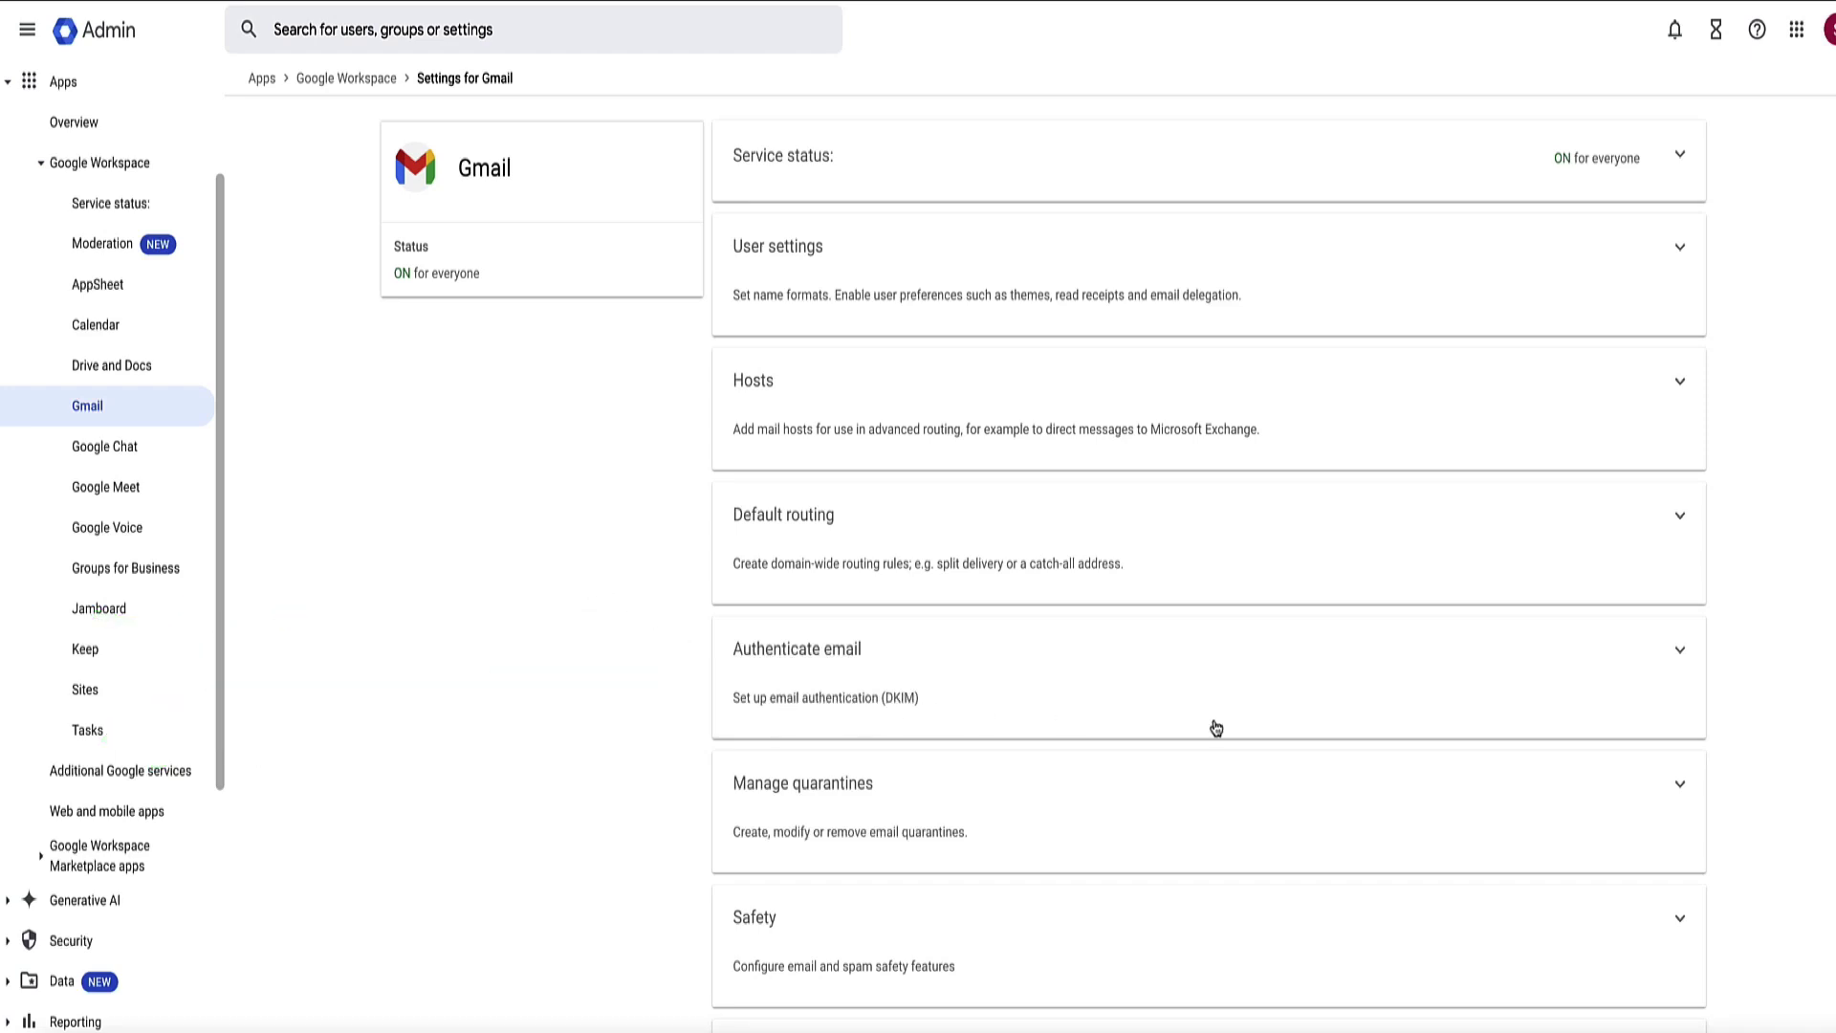
{"action": "left_click", "coordinate": [1680, 656]}
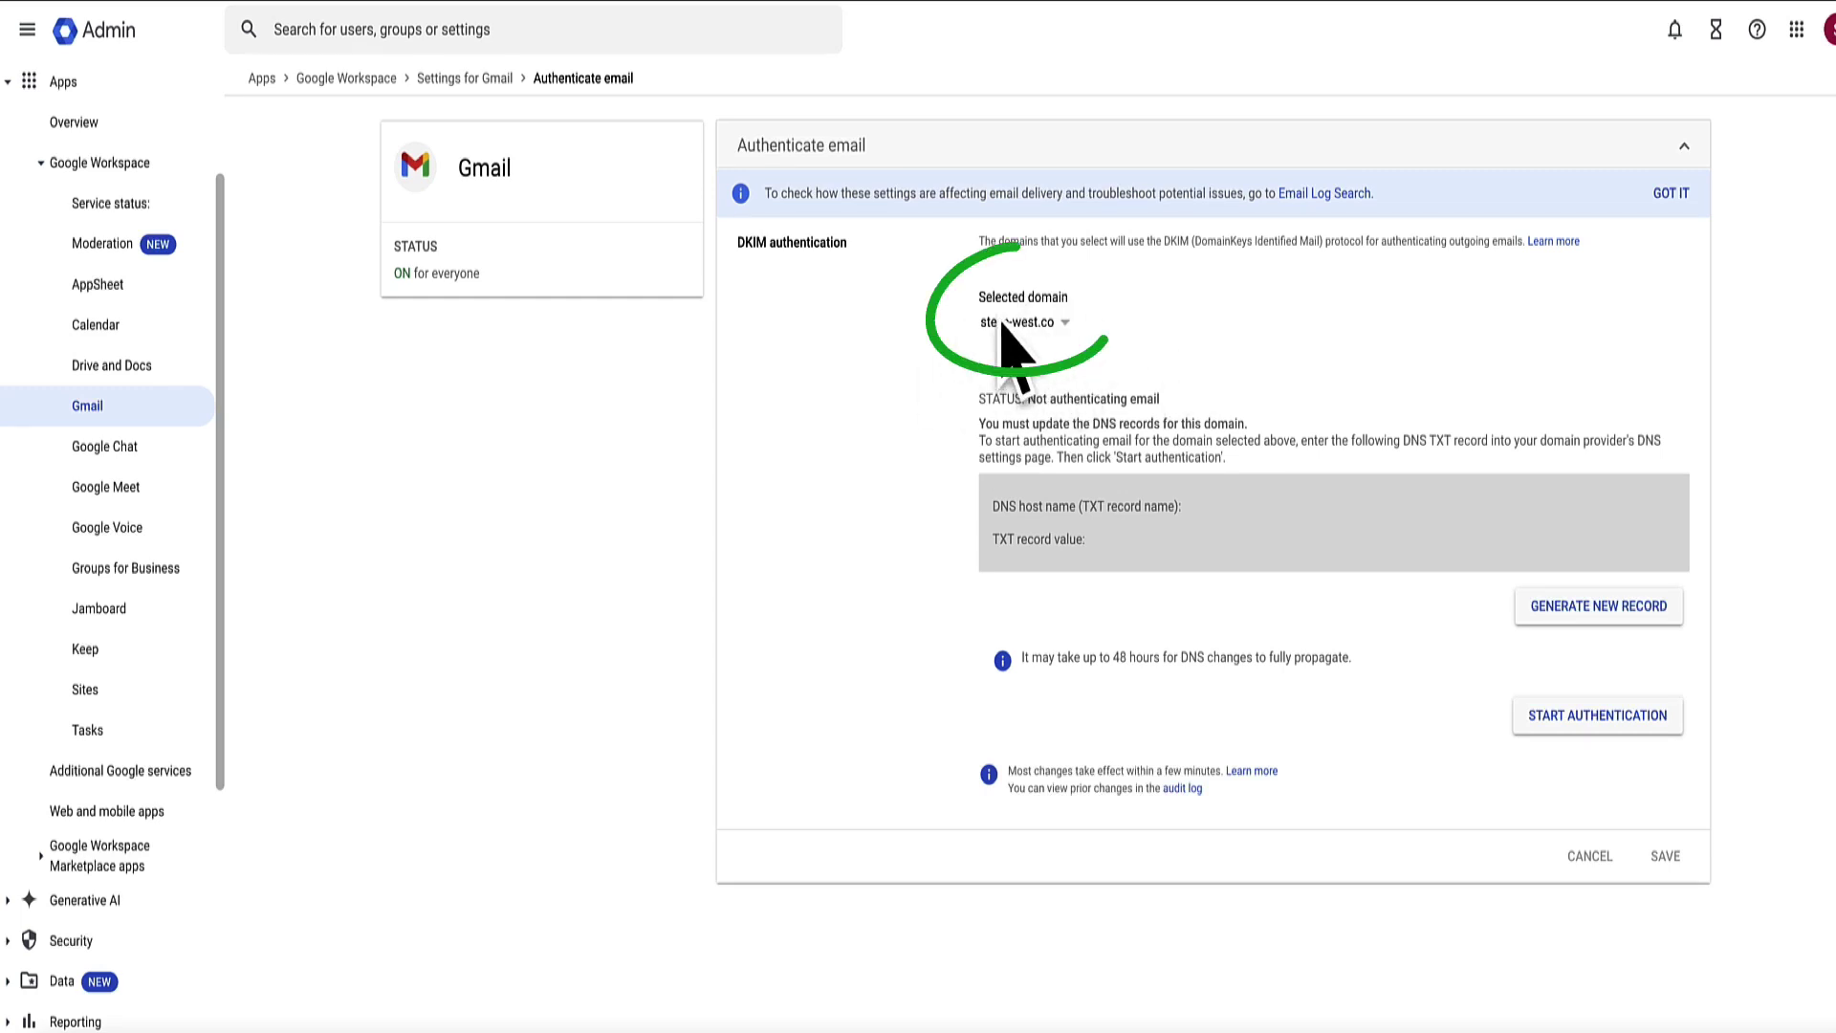
{"action": "left_click", "coordinate": [1598, 606]}
Step: Point out the warning that Gmail authentication takes 24 to 72 hours
{"action": "left_click_drag", "start_coordinate": [954, 363], "coordinate": [801, 328]}
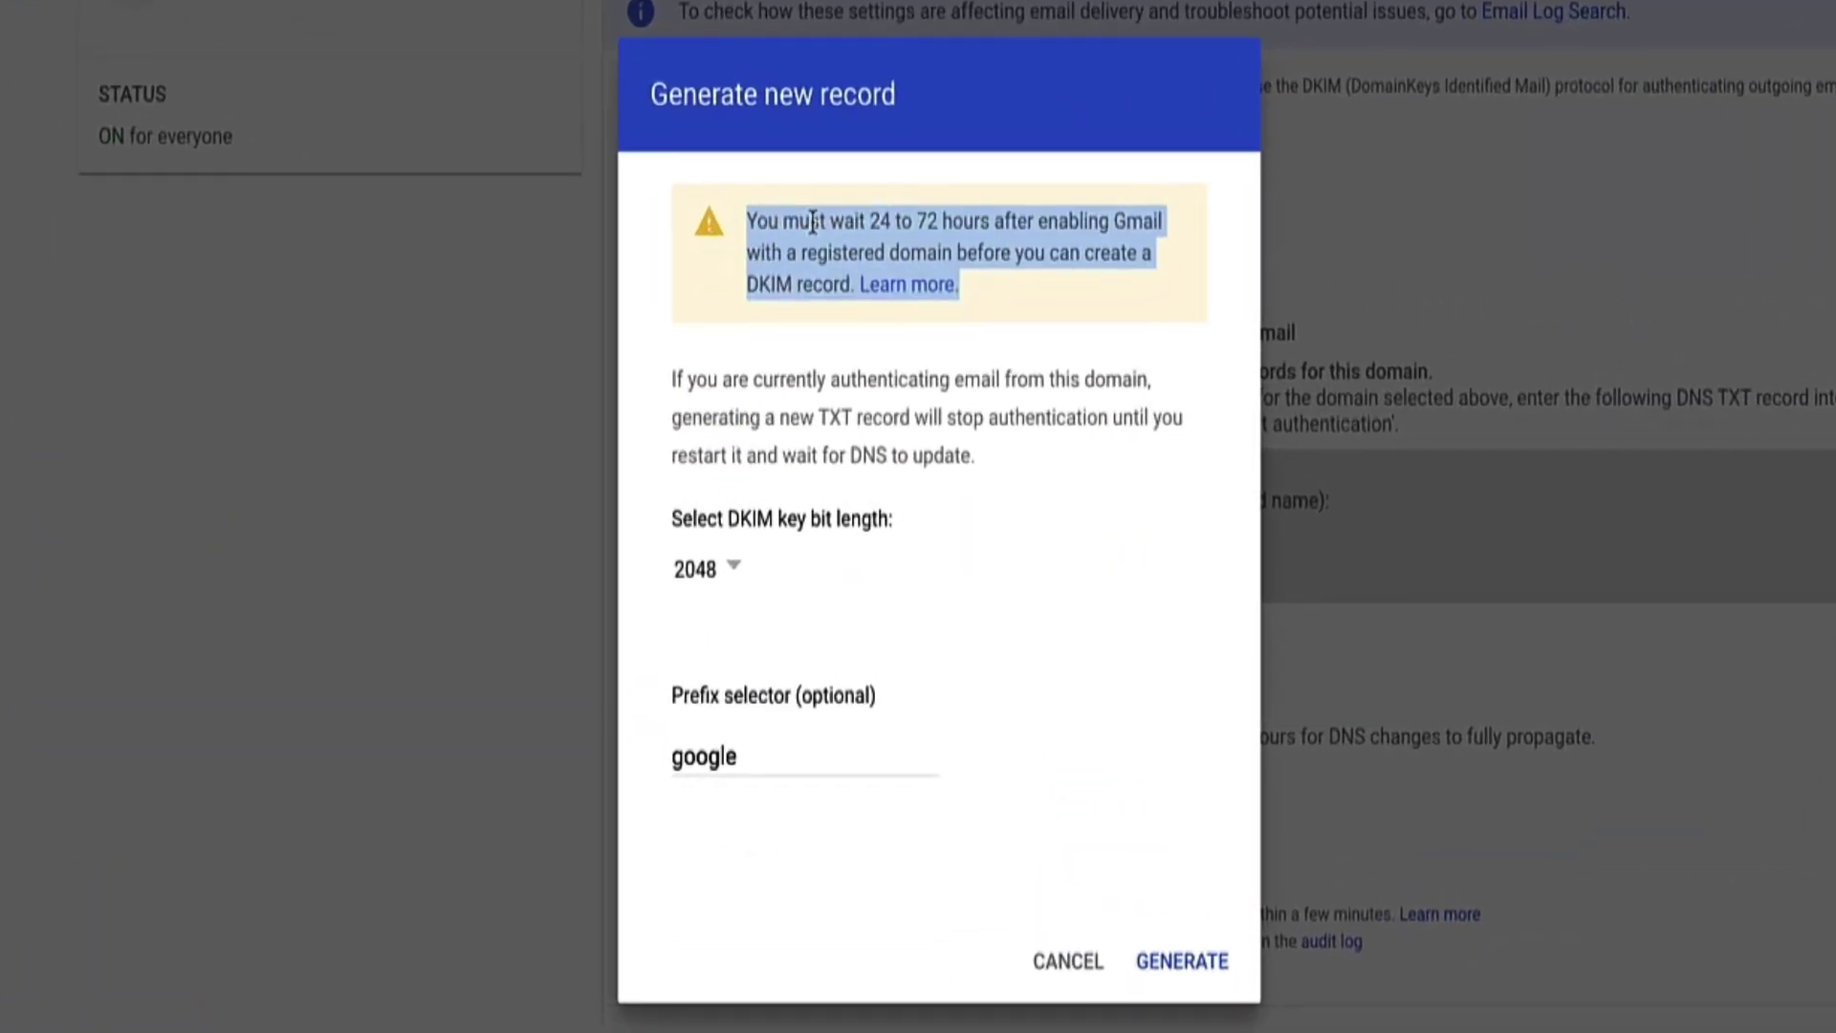
{"action": "left_click_drag", "start_coordinate": [809, 220], "coordinate": [828, 221]}
{"action": "left_click_drag", "start_coordinate": [1114, 222], "coordinate": [1162, 229]}
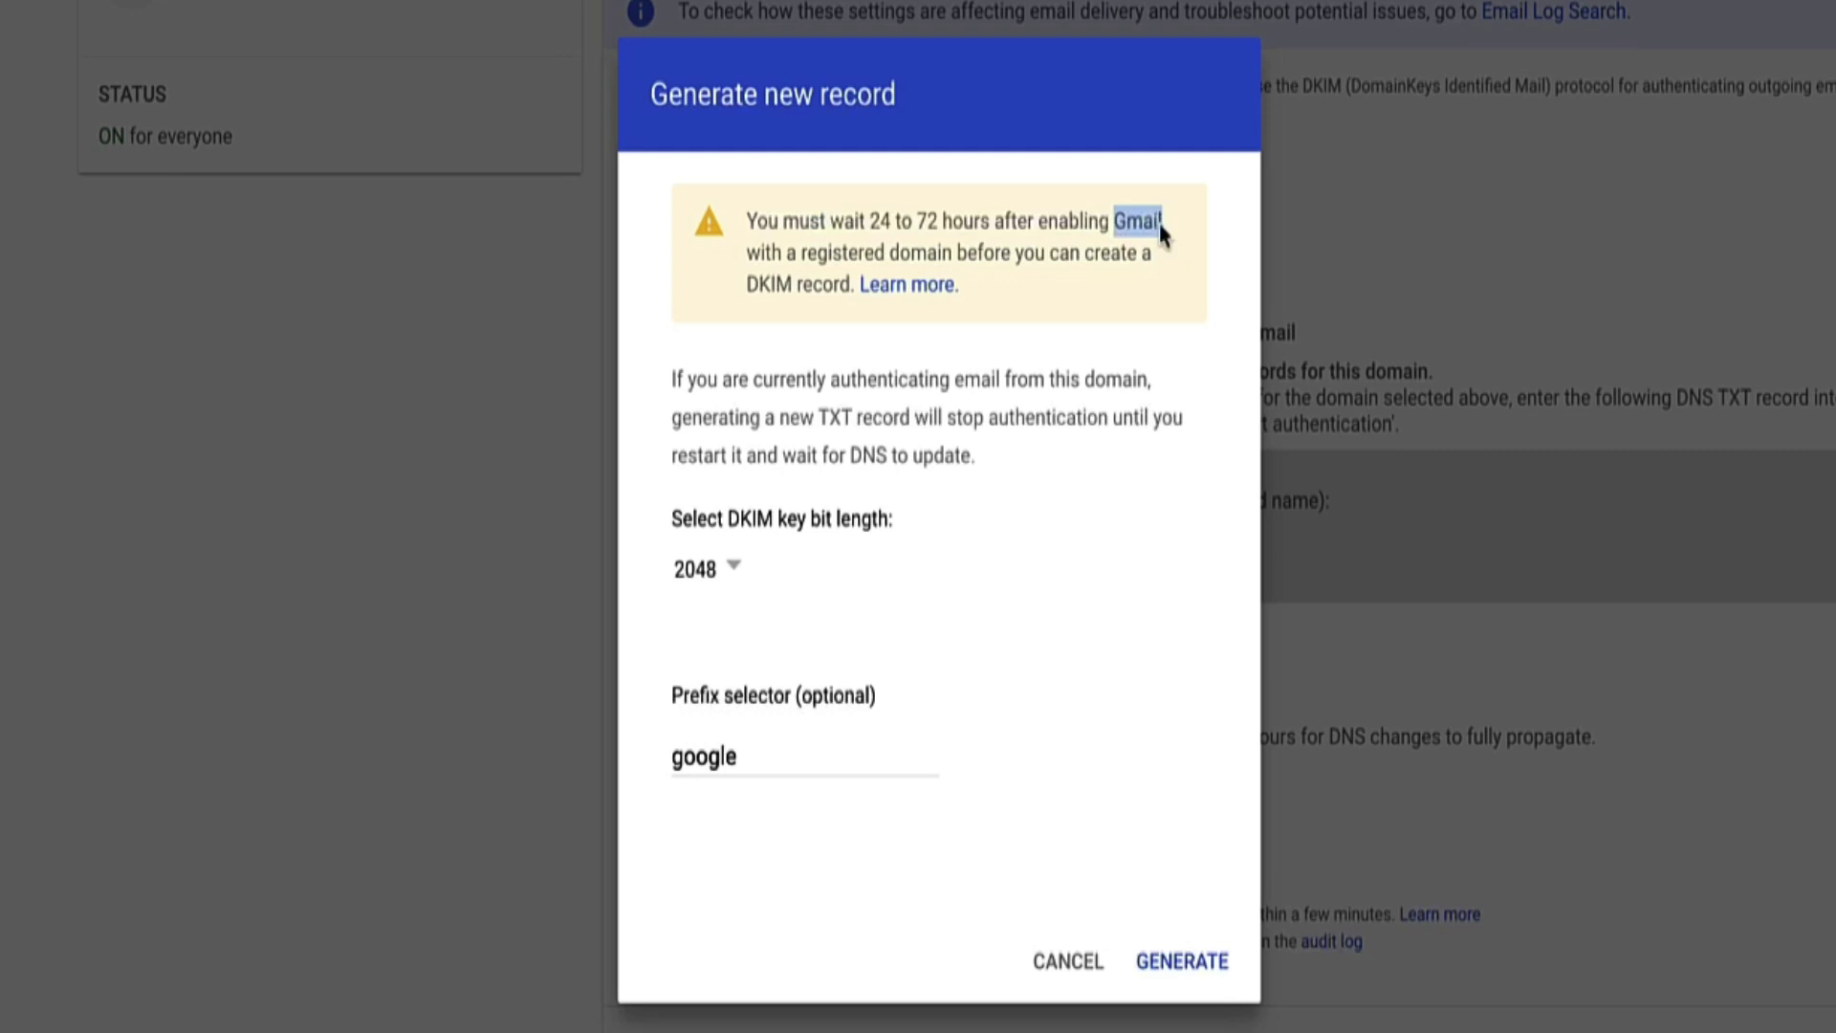
{"action": "left_click", "coordinate": [942, 212]}
{"action": "left_click_drag", "start_coordinate": [868, 221], "coordinate": [984, 220]}
{"action": "left_click", "coordinate": [975, 228]}
Step: Generate the DKIM record with a 2048-bit key
{"action": "left_click_drag", "start_coordinate": [902, 524], "coordinate": [673, 521]}
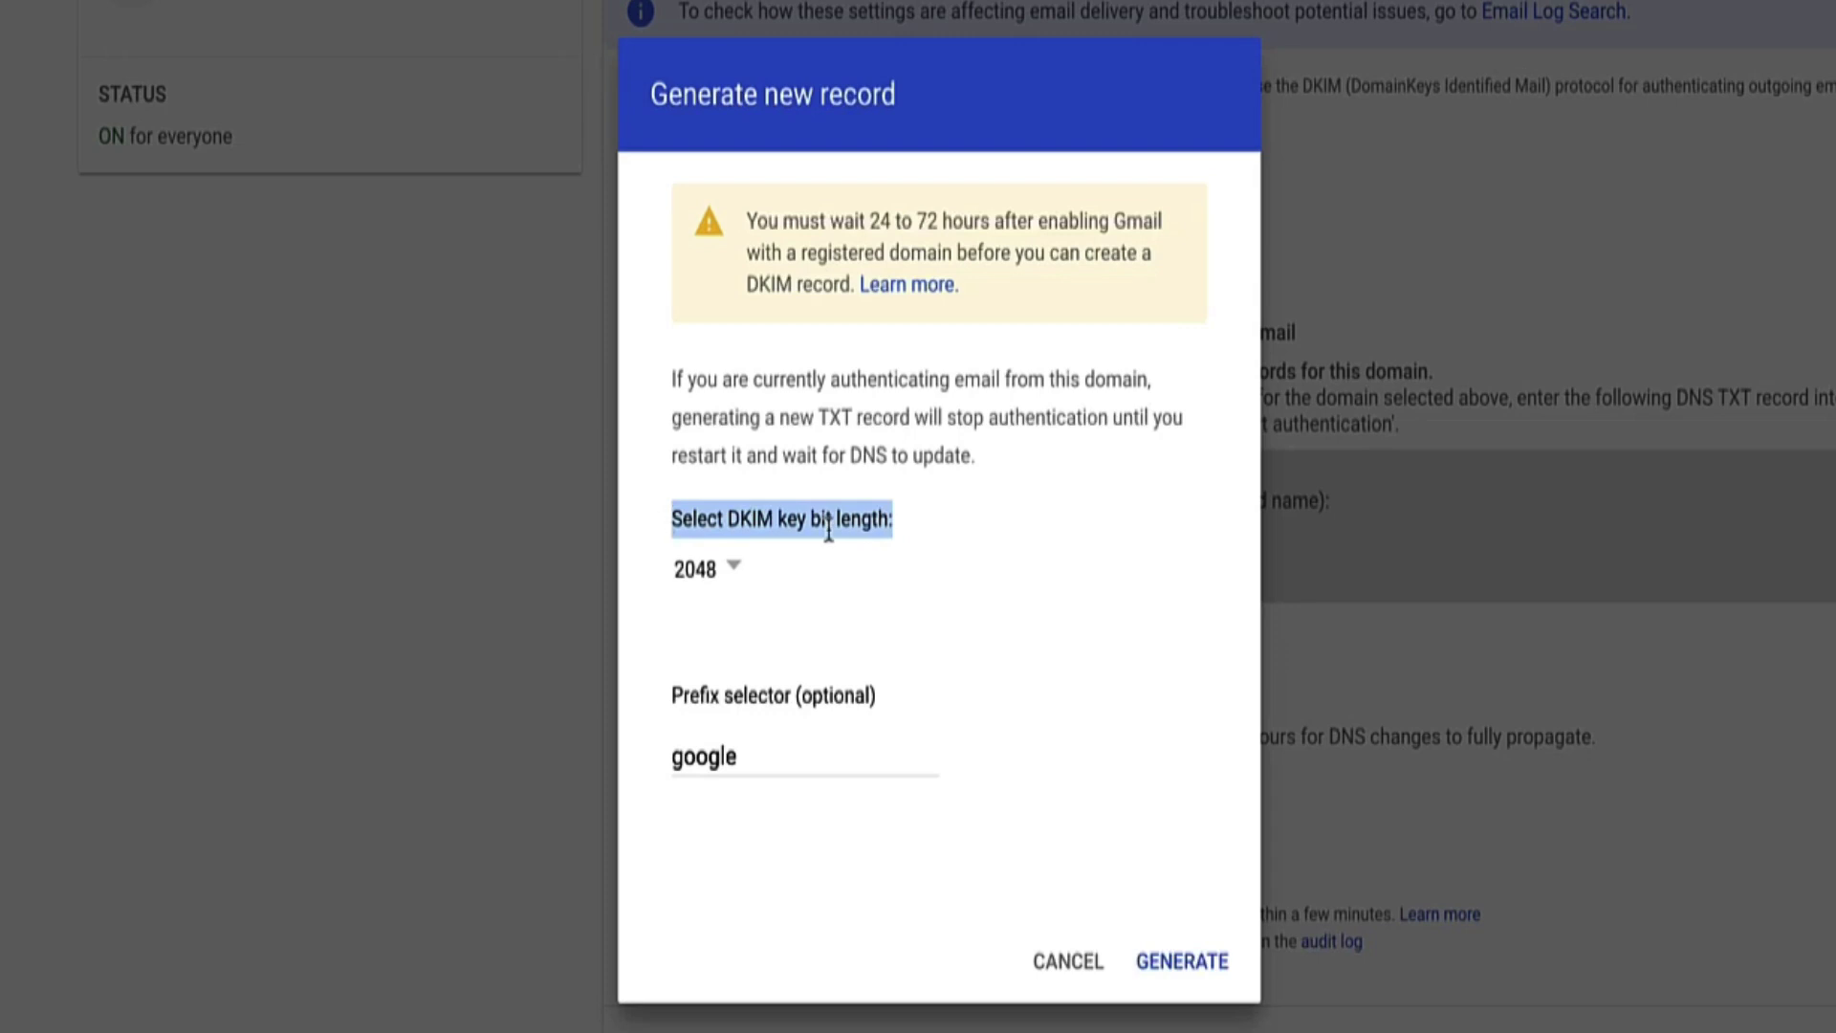
{"action": "left_click", "coordinate": [872, 531]}
{"action": "left_click", "coordinate": [734, 572]}
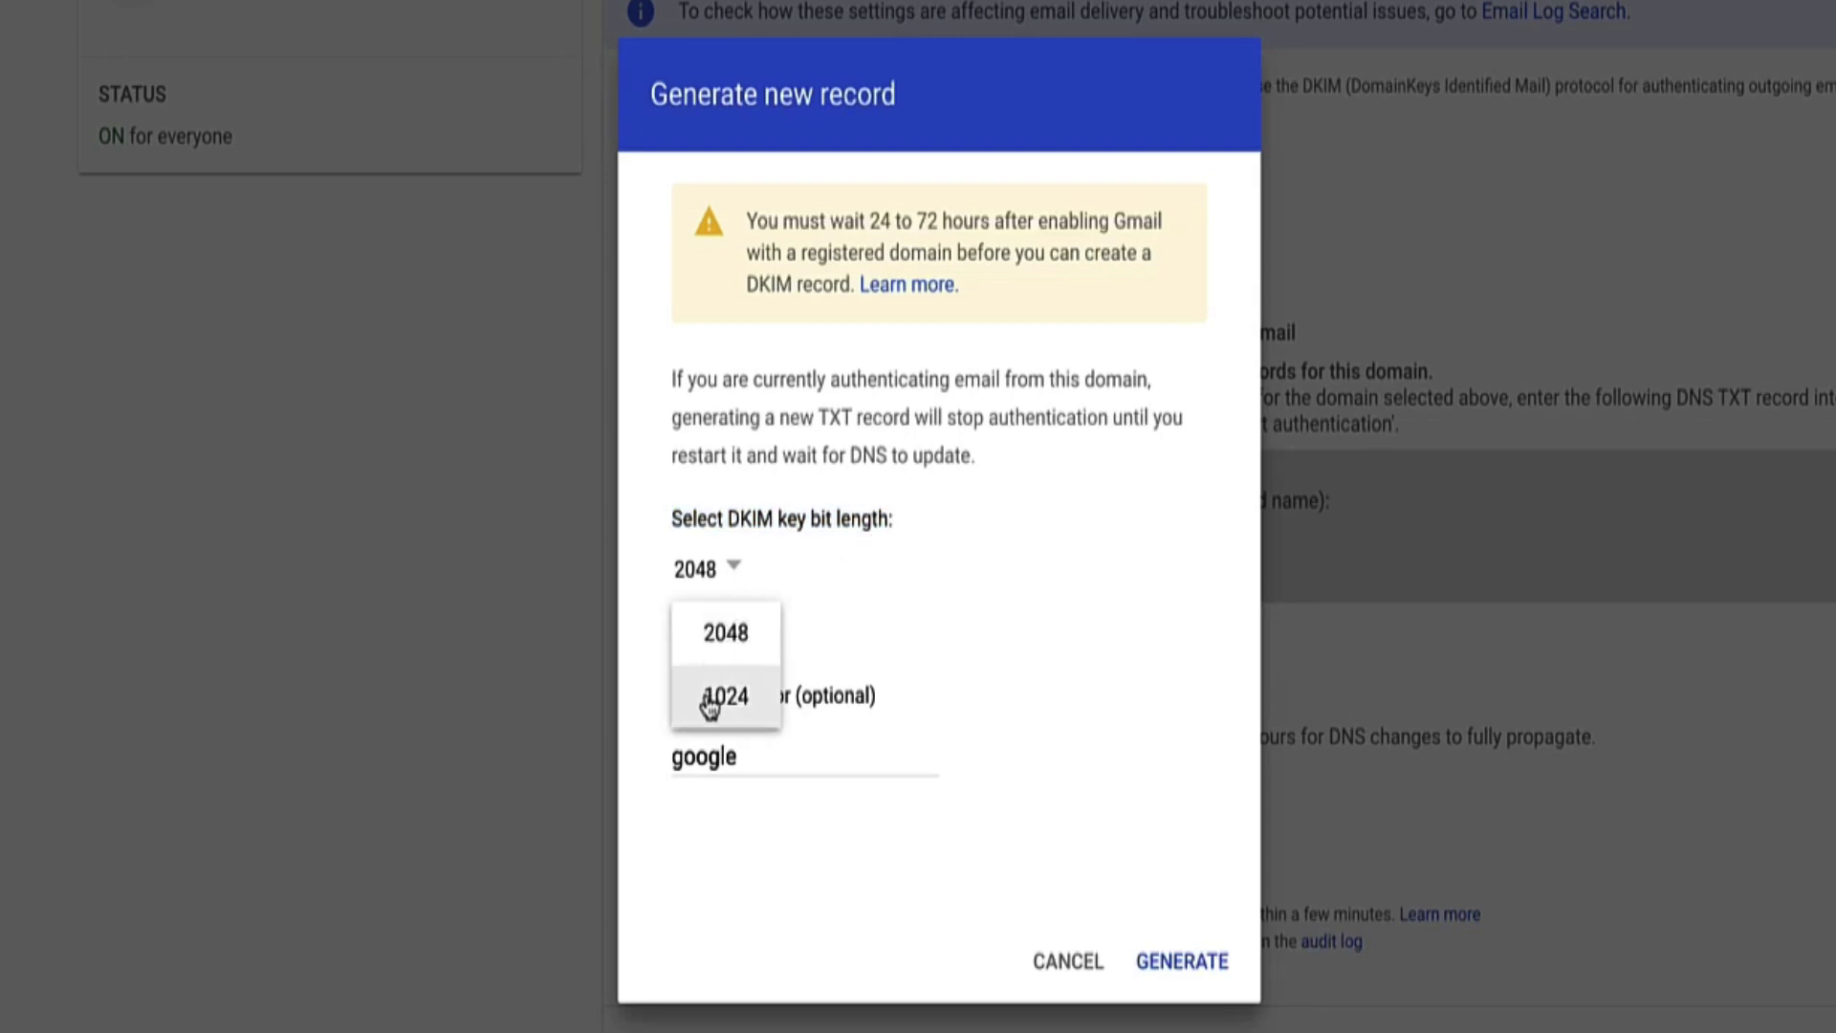
{"action": "left_click", "coordinate": [727, 650]}
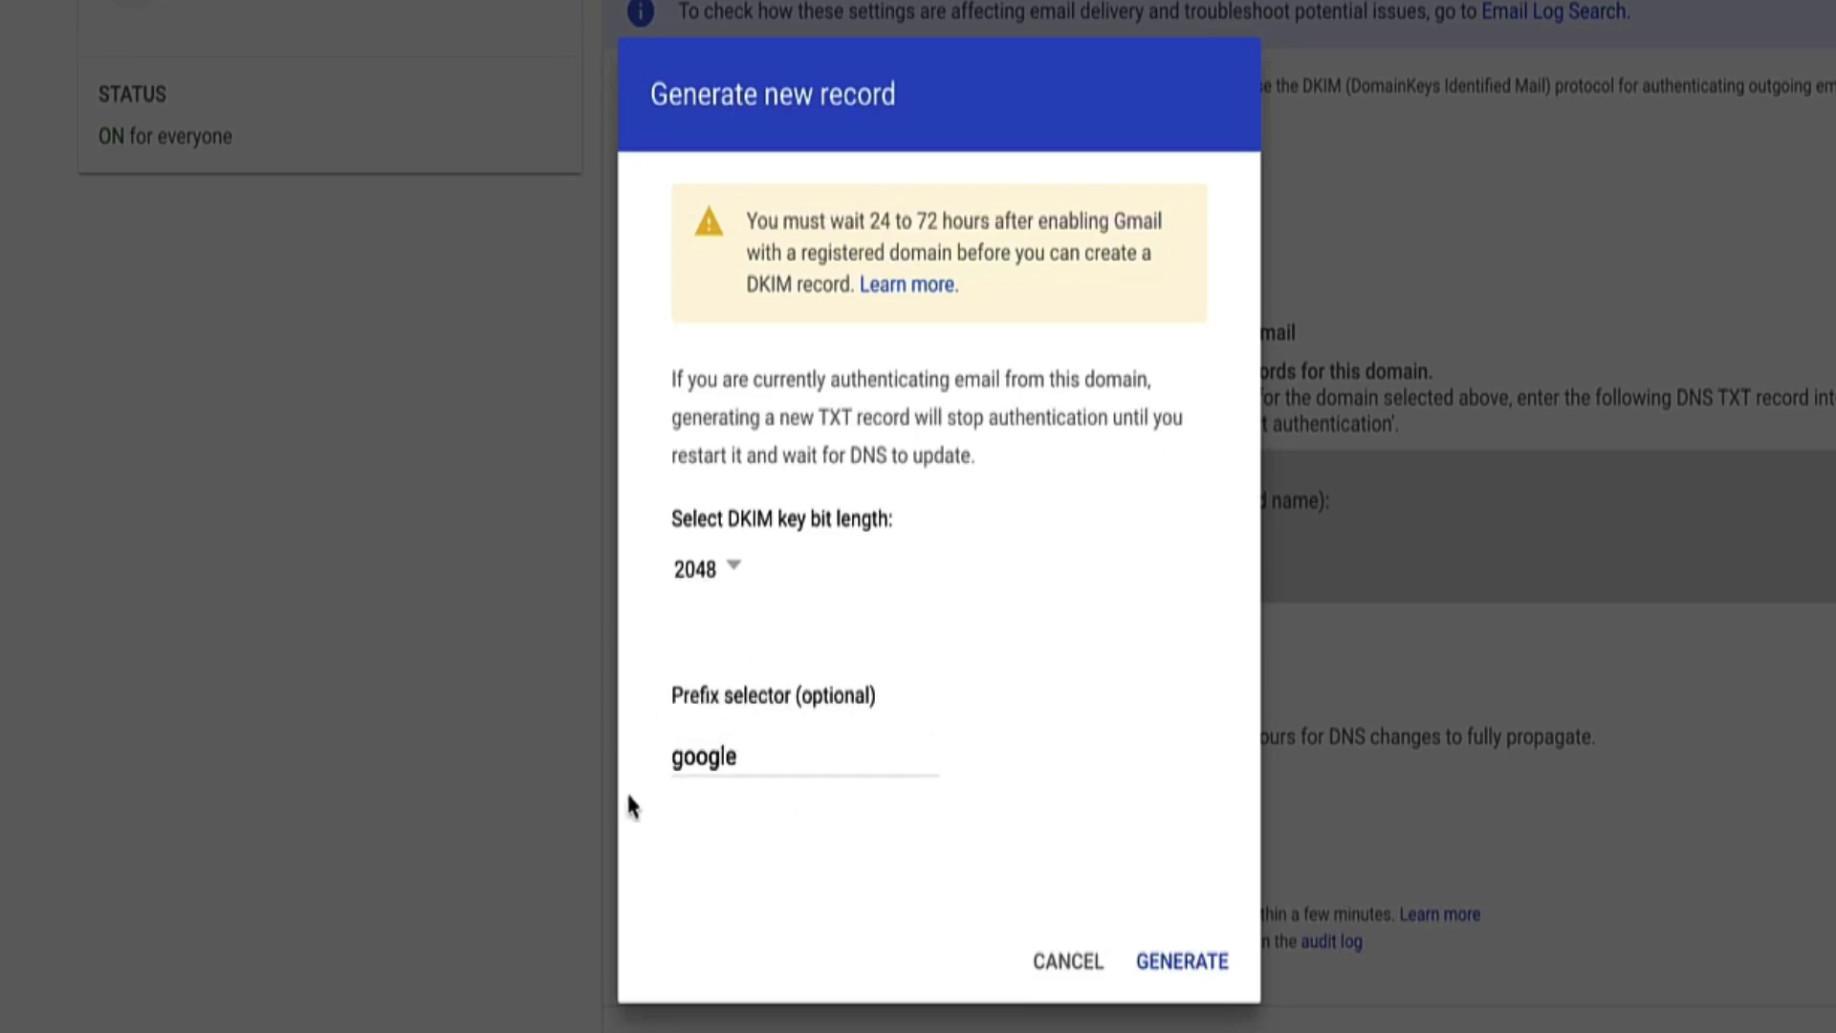
{"action": "left_click", "coordinate": [1182, 960]}
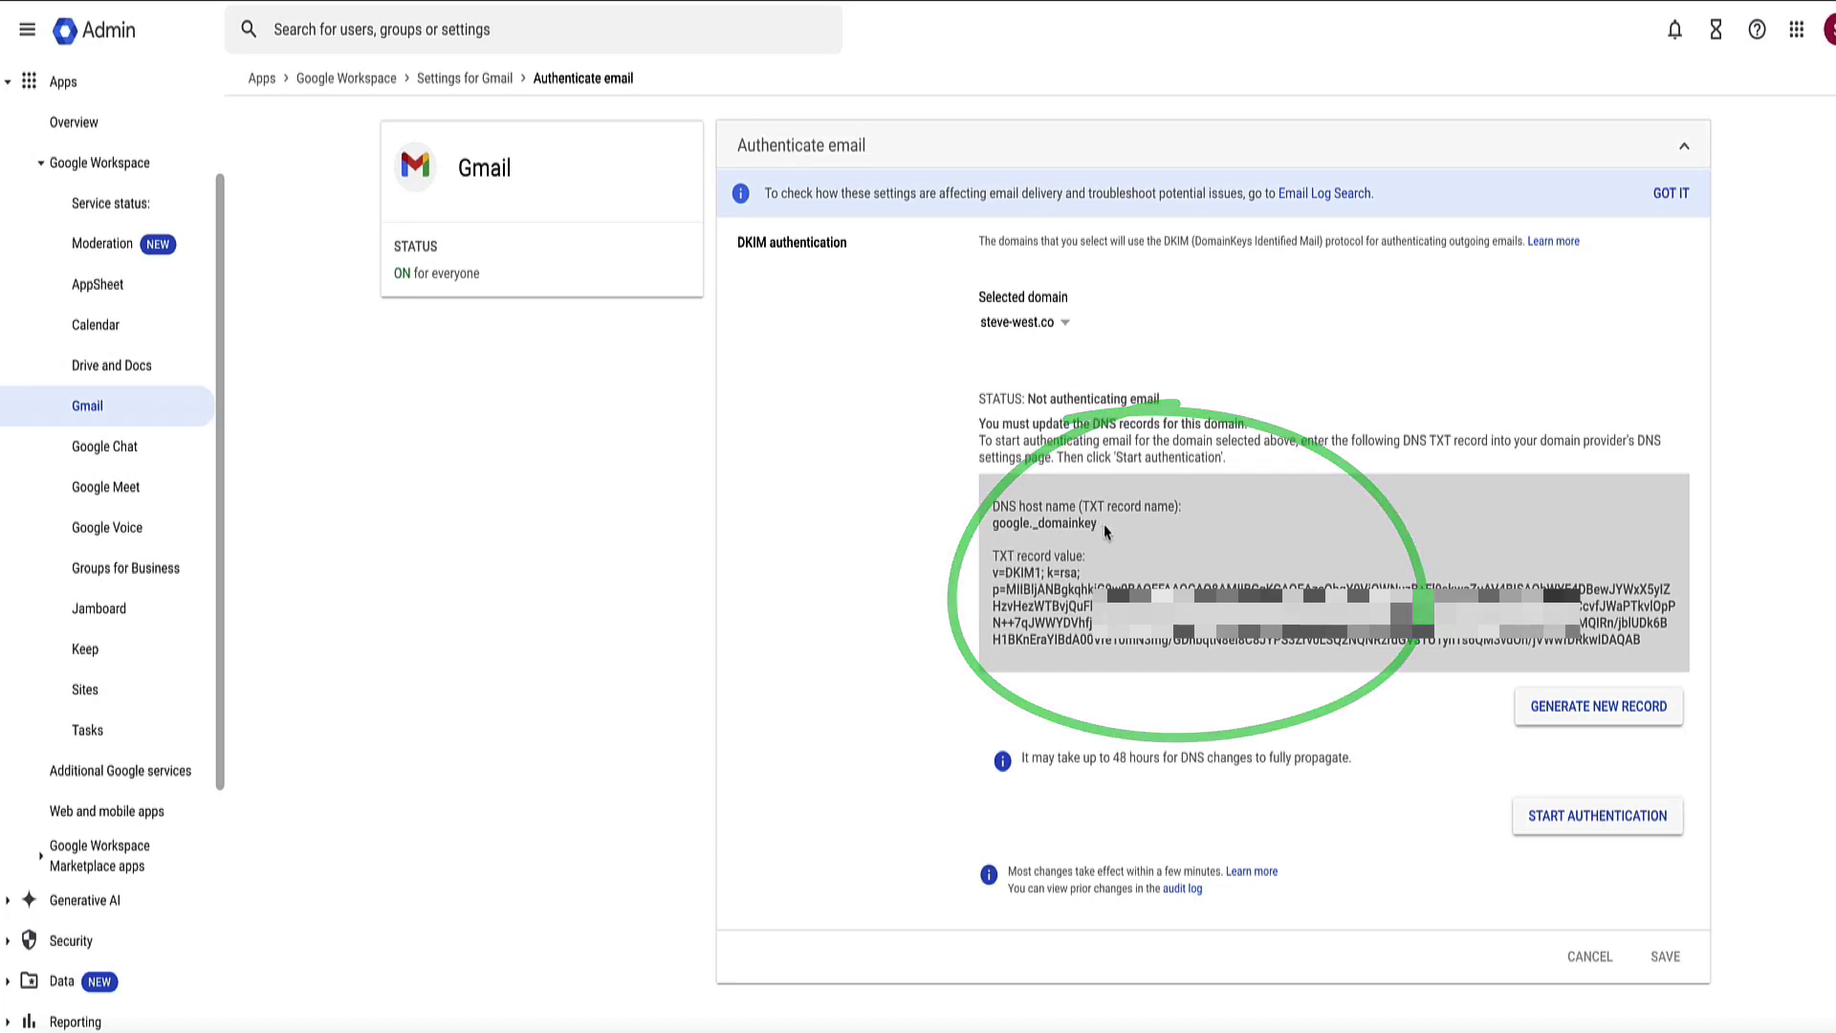
Step: Copy the DKIM host name google._domainkey
{"action": "mouse_move", "coordinate": [1098, 524]}
{"action": "left_mouse_down"}
{"action": "mouse_move", "coordinate": [994, 528]}
{"action": "mouse_move", "coordinate": [995, 576]}
{"action": "mouse_move", "coordinate": [1387, 612]}
{"action": "mouse_move", "coordinate": [1651, 675]}
{"action": "left_mouse_up"}
{"action": "left_click", "coordinate": [995, 532]}
{"action": "triple_click", "coordinate": [994, 531]}
{"action": "key", "text": "ctrl+c"}
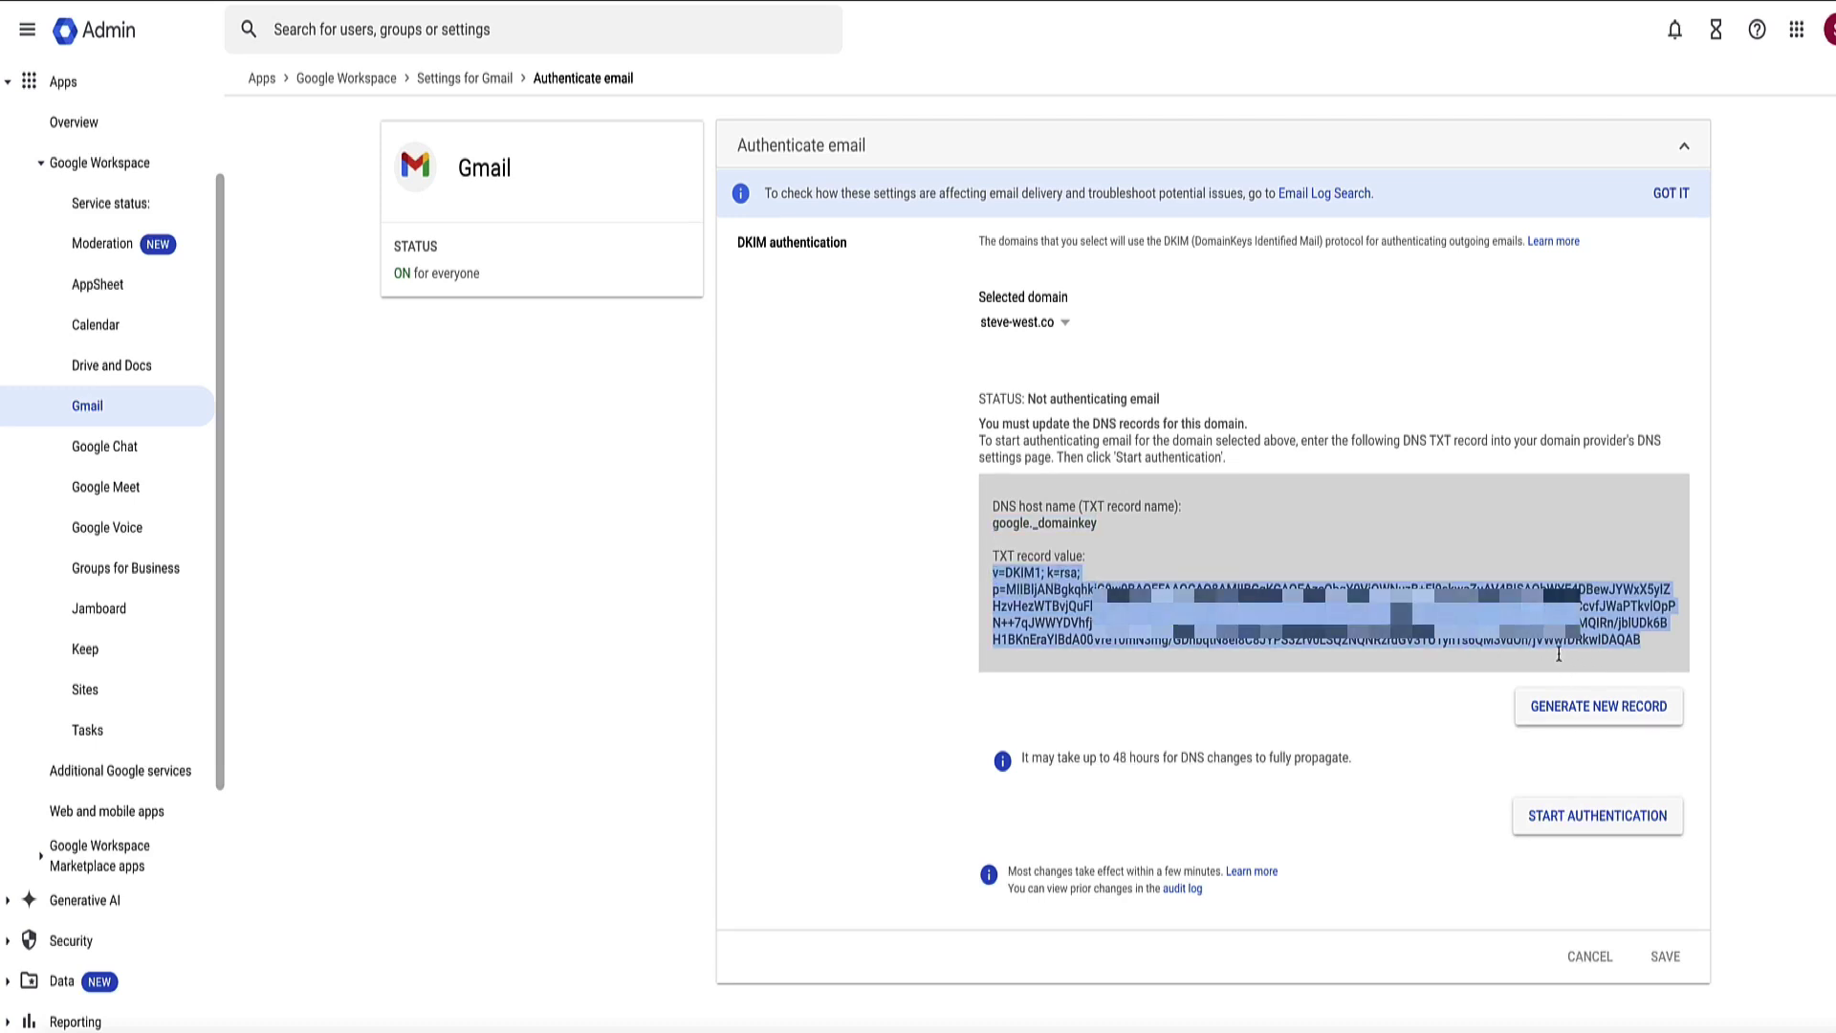
{"action": "left_click", "coordinate": [928, 552]}
{"action": "left_click_drag", "start_coordinate": [1099, 523], "coordinate": [1022, 524]}
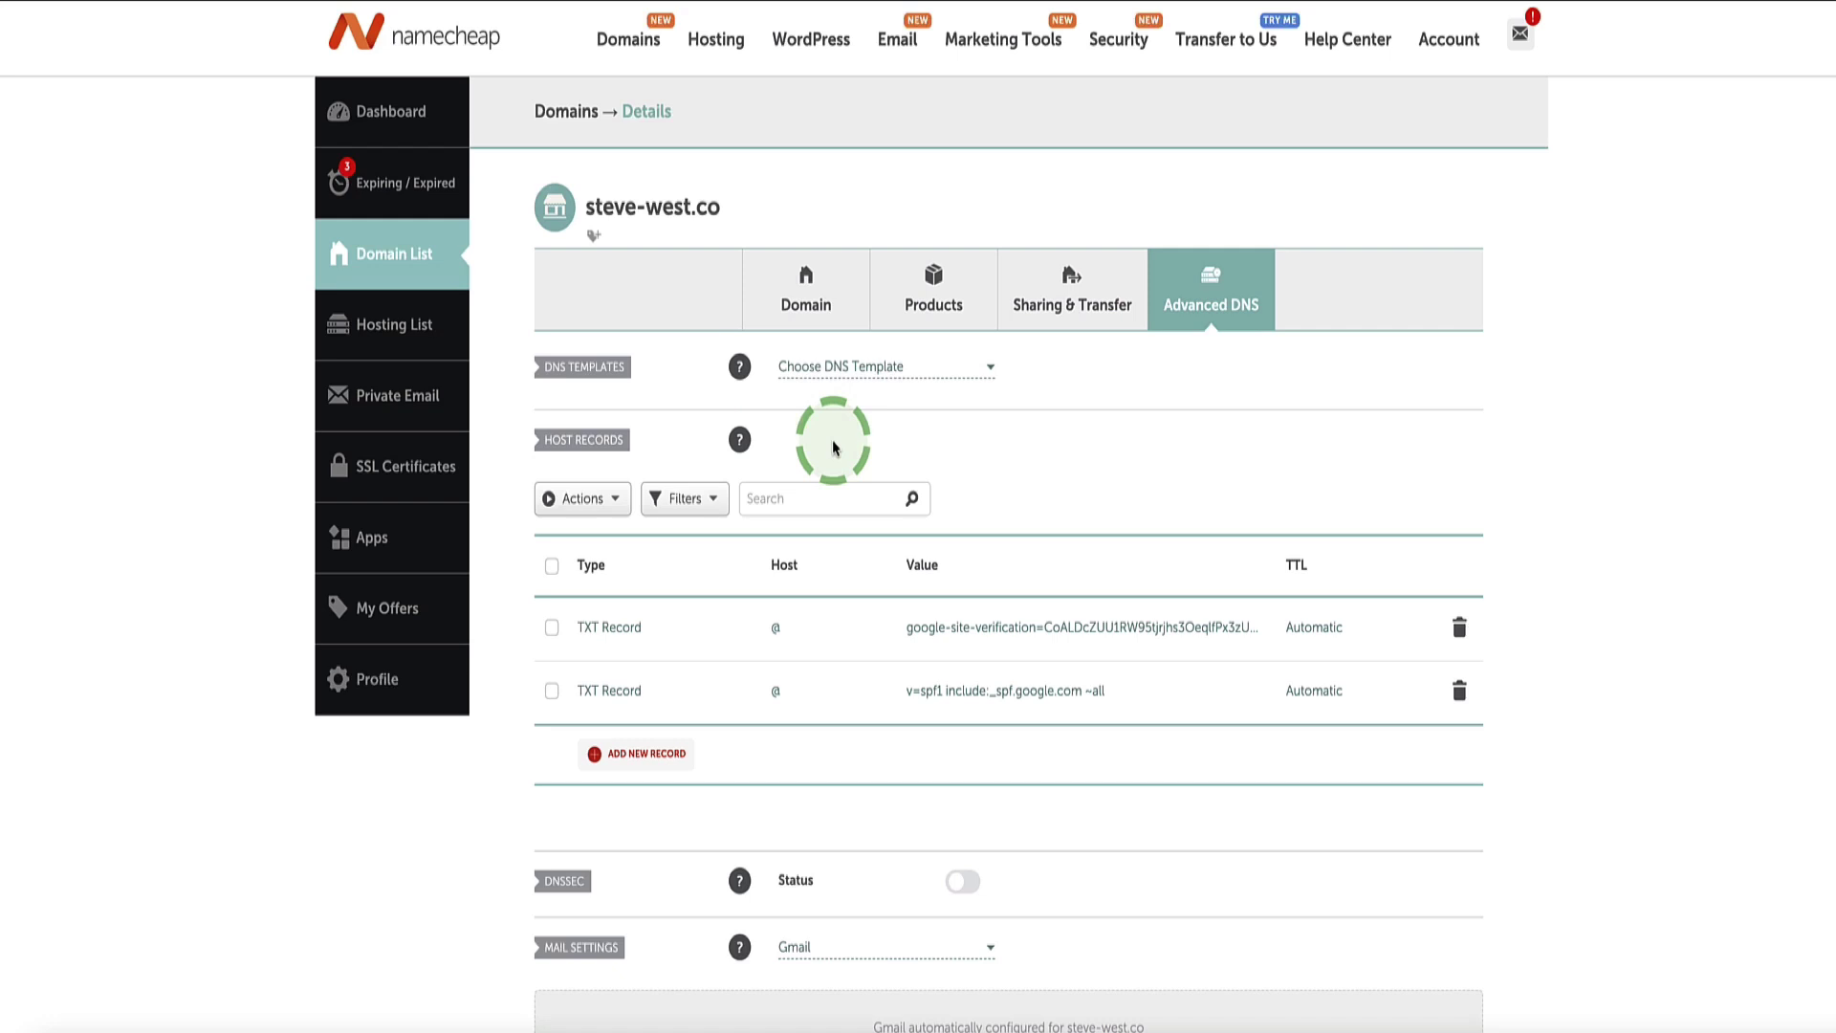
Step: Add a new TXT record with host google._domainkey
{"action": "scroll", "coordinate": [822, 574], "scroll_direction": "down", "scroll_amount": 1}
{"action": "left_click", "coordinate": [626, 694]}
{"action": "scroll", "coordinate": [629, 696], "scroll_direction": "down", "scroll_amount": 4}
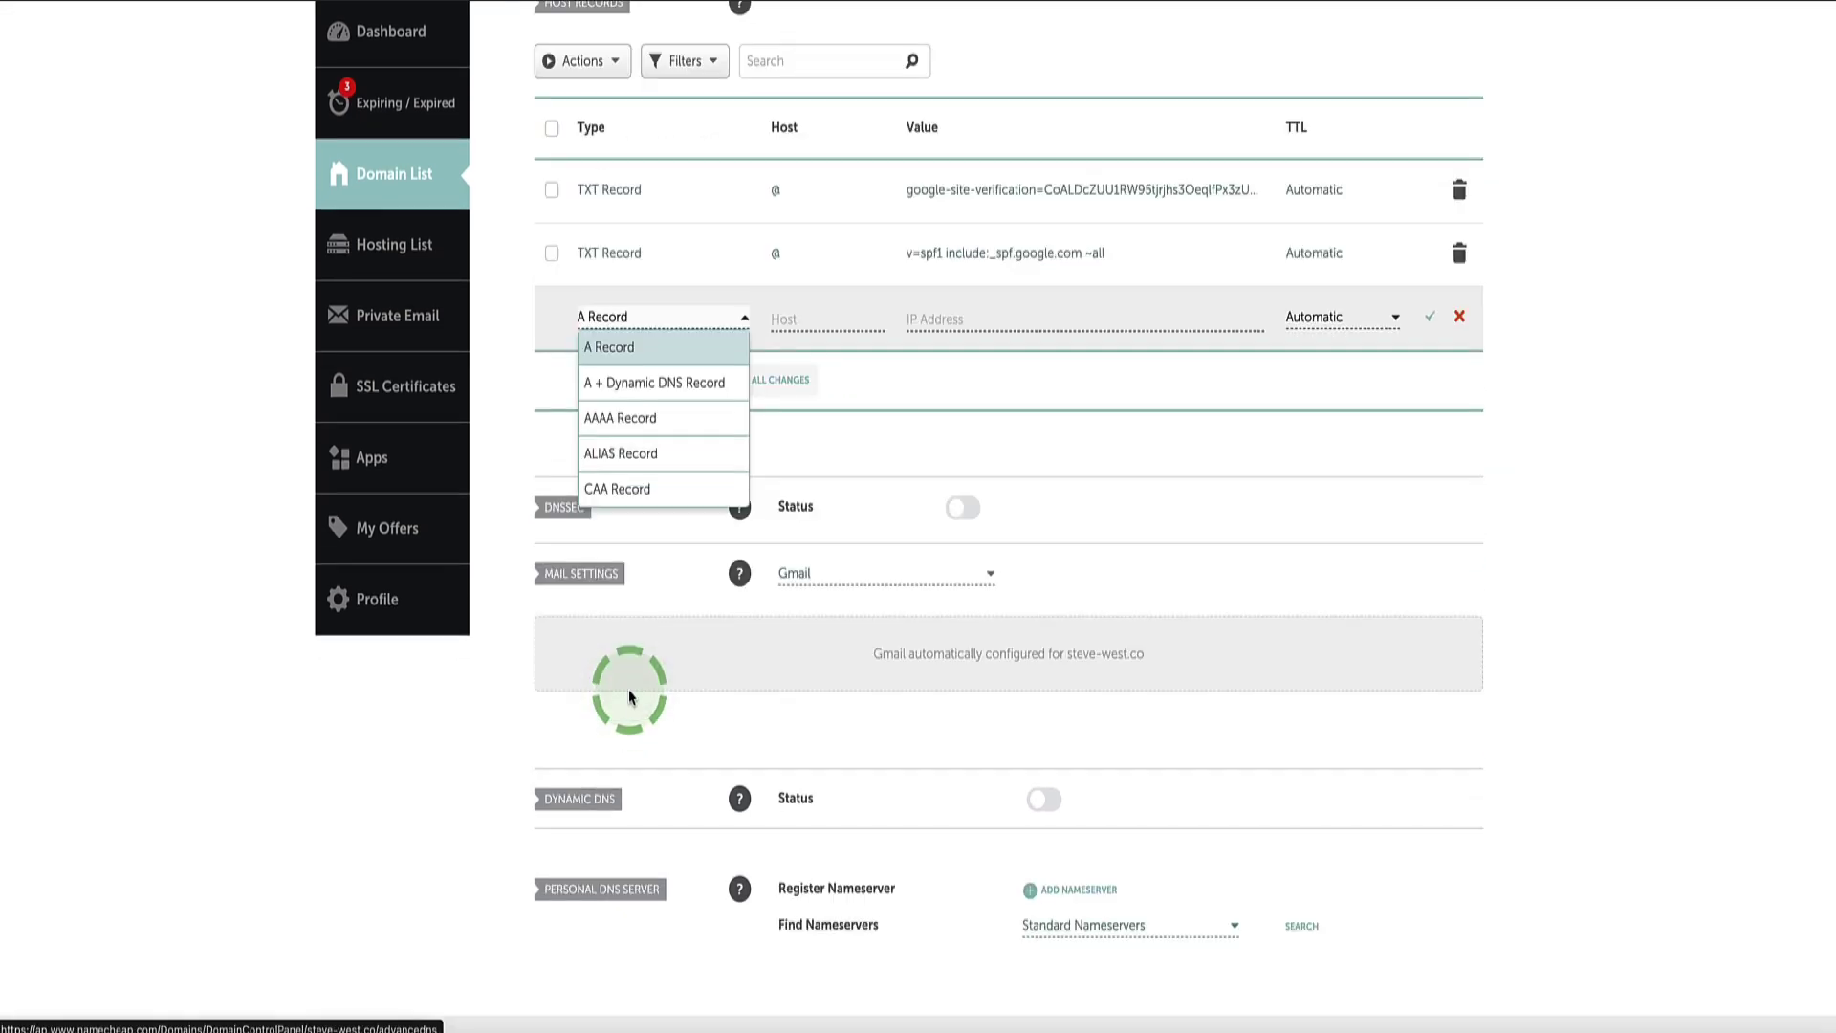
{"action": "scroll", "coordinate": [621, 416], "scroll_direction": "down", "scroll_amount": 3}
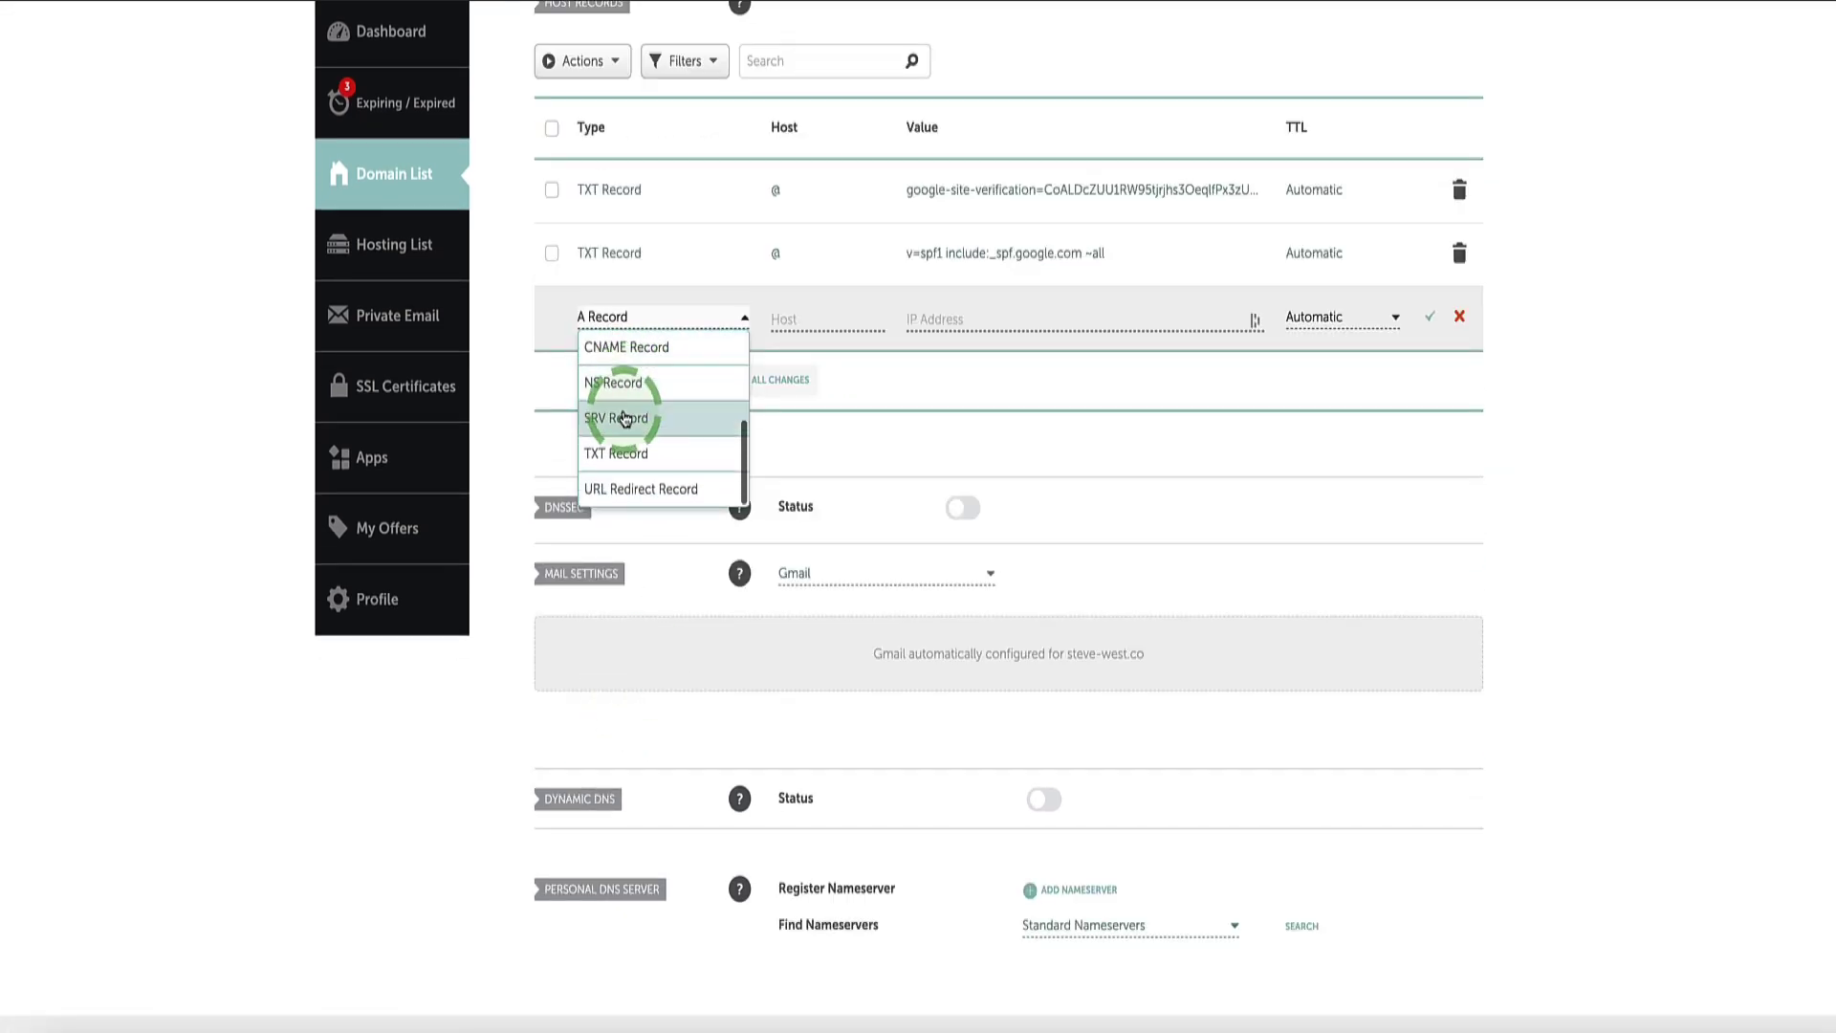
{"action": "left_click", "coordinate": [616, 454]}
{"action": "scroll", "coordinate": [682, 439], "scroll_direction": "up", "scroll_amount": 1}
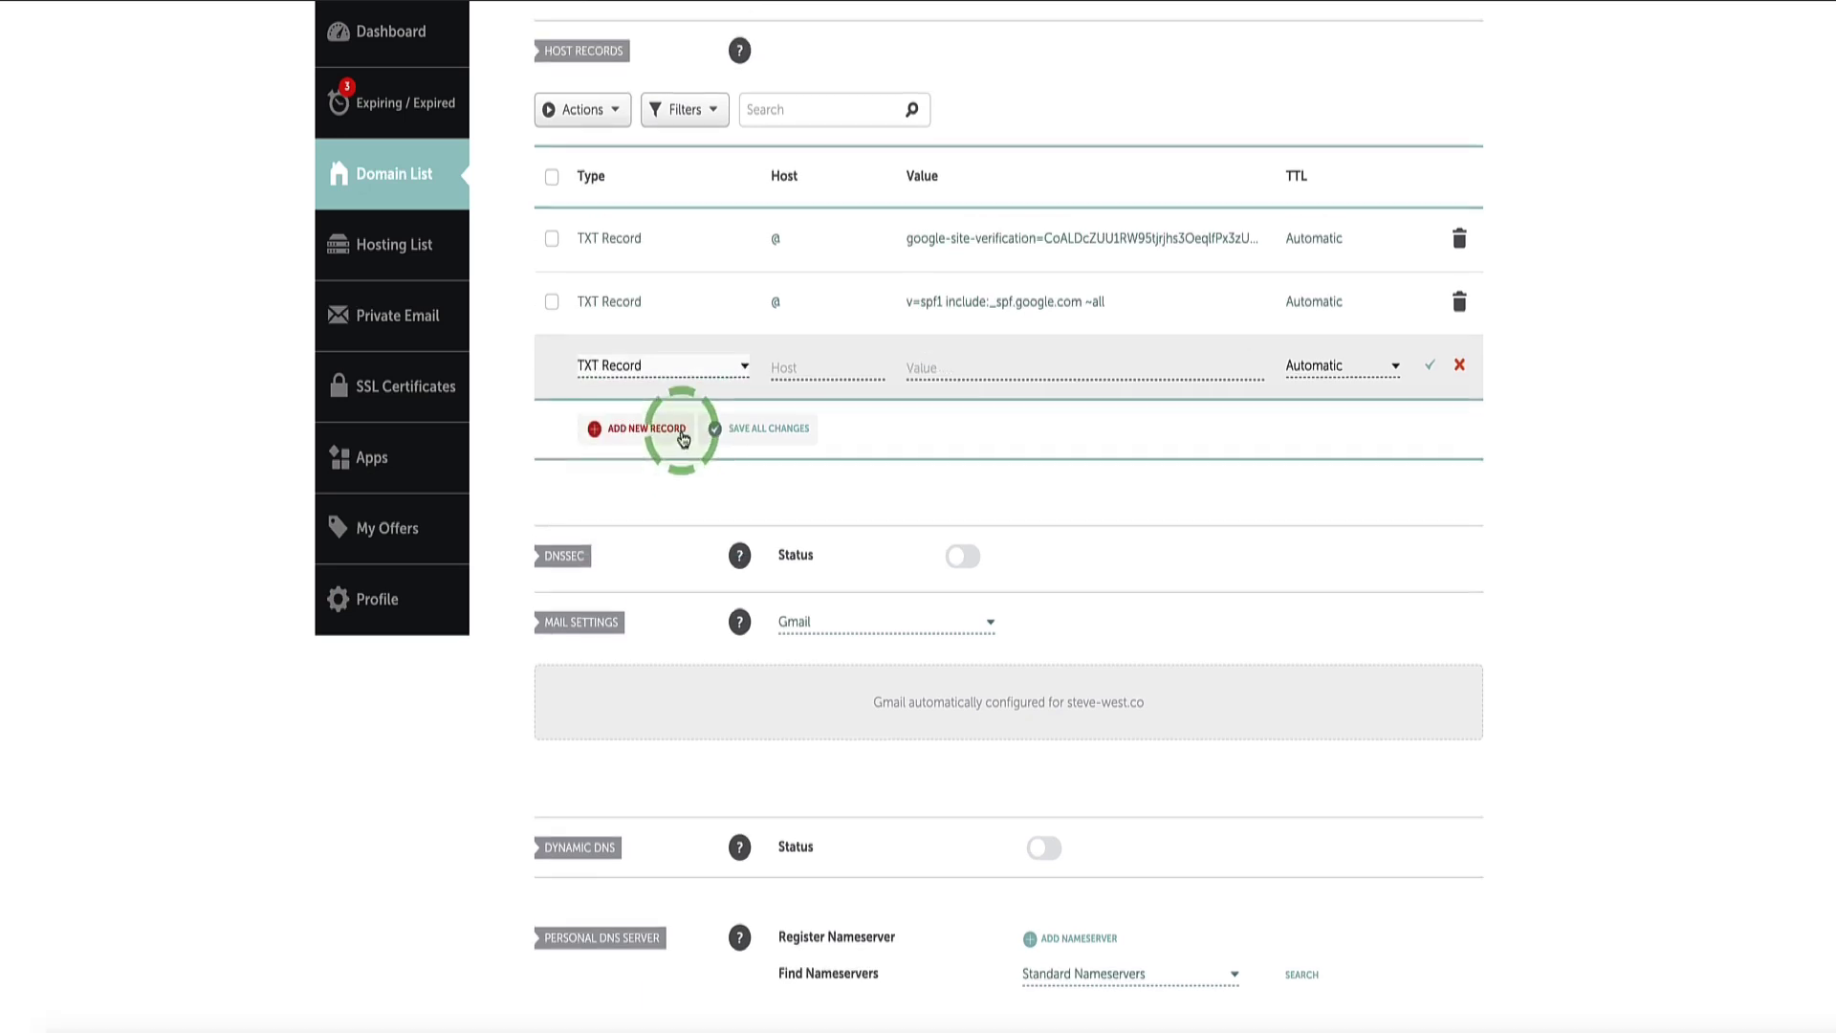
{"action": "left_click", "coordinate": [808, 366]}
{"action": "key", "text": "ctrl+v"}
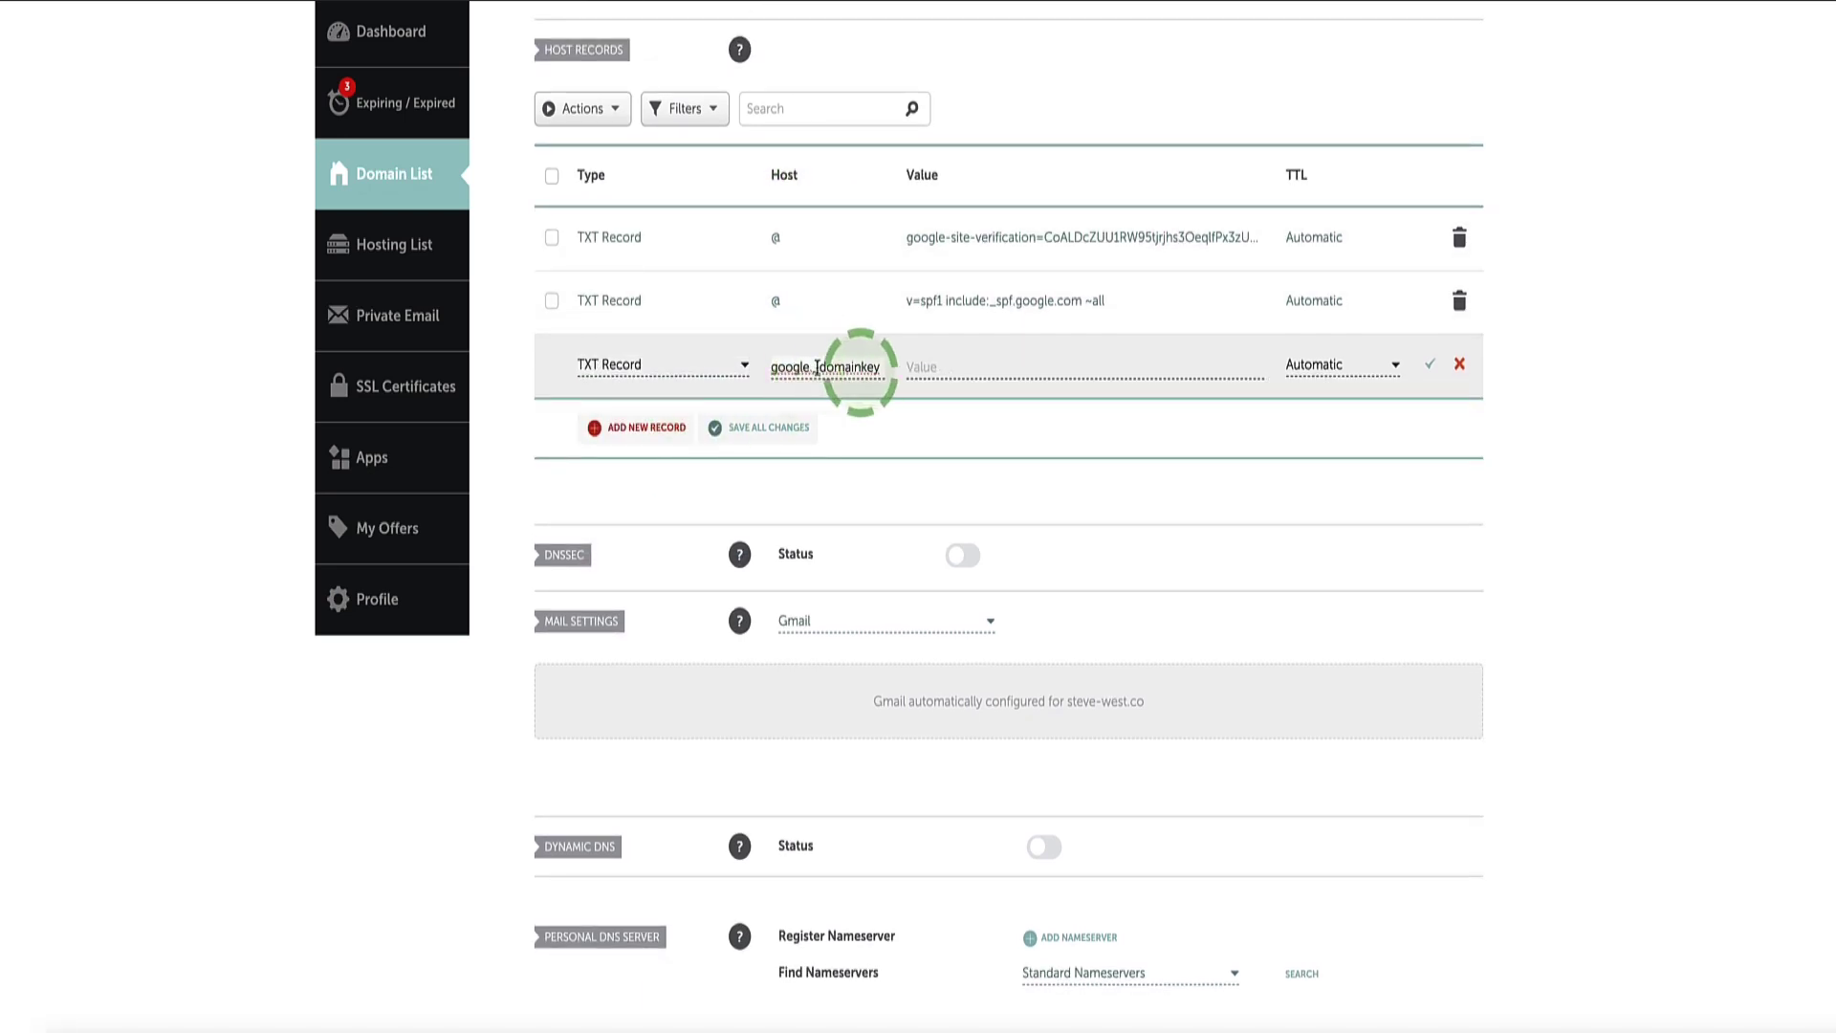
Step: Copy the DKIM value from Google Admin, paste it as the record value, and save
{"action": "key", "text": "alt+Tab"}
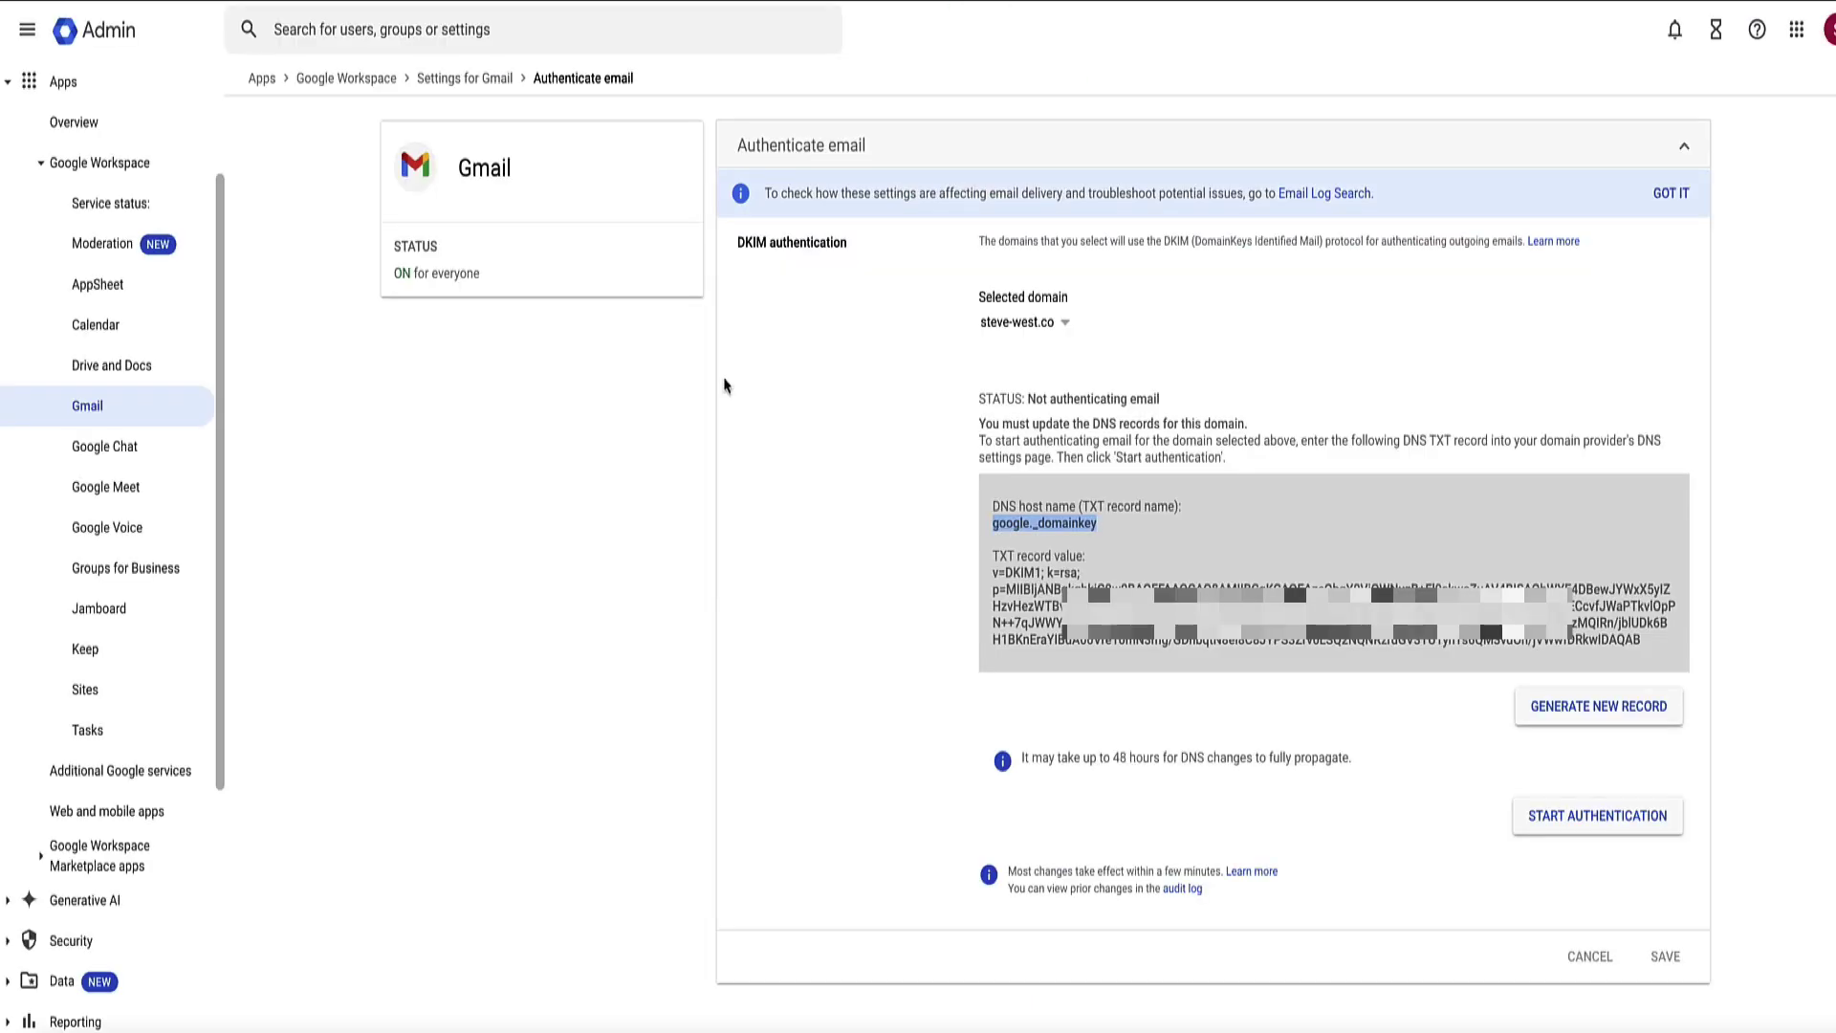
{"action": "left_click_drag", "start_coordinate": [993, 574], "coordinate": [1266, 655]}
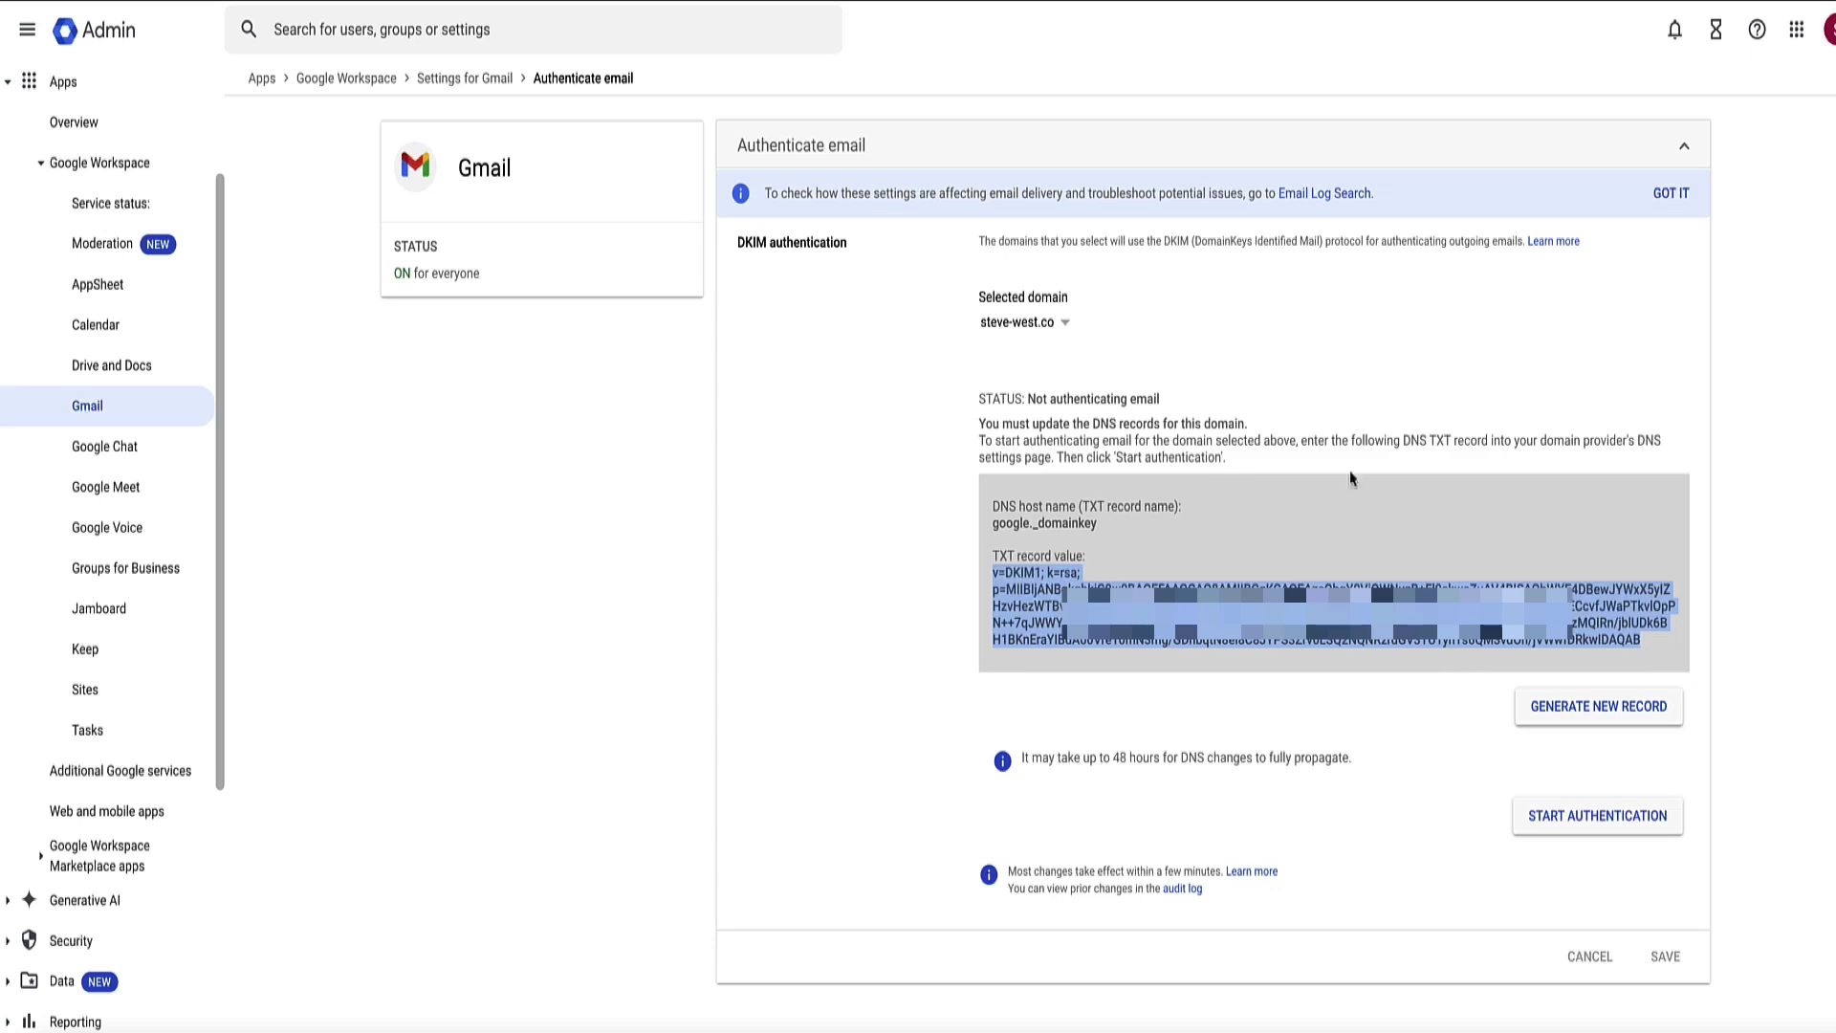
{"action": "key", "text": "alt+Tab"}
{"action": "left_click", "coordinate": [968, 363]}
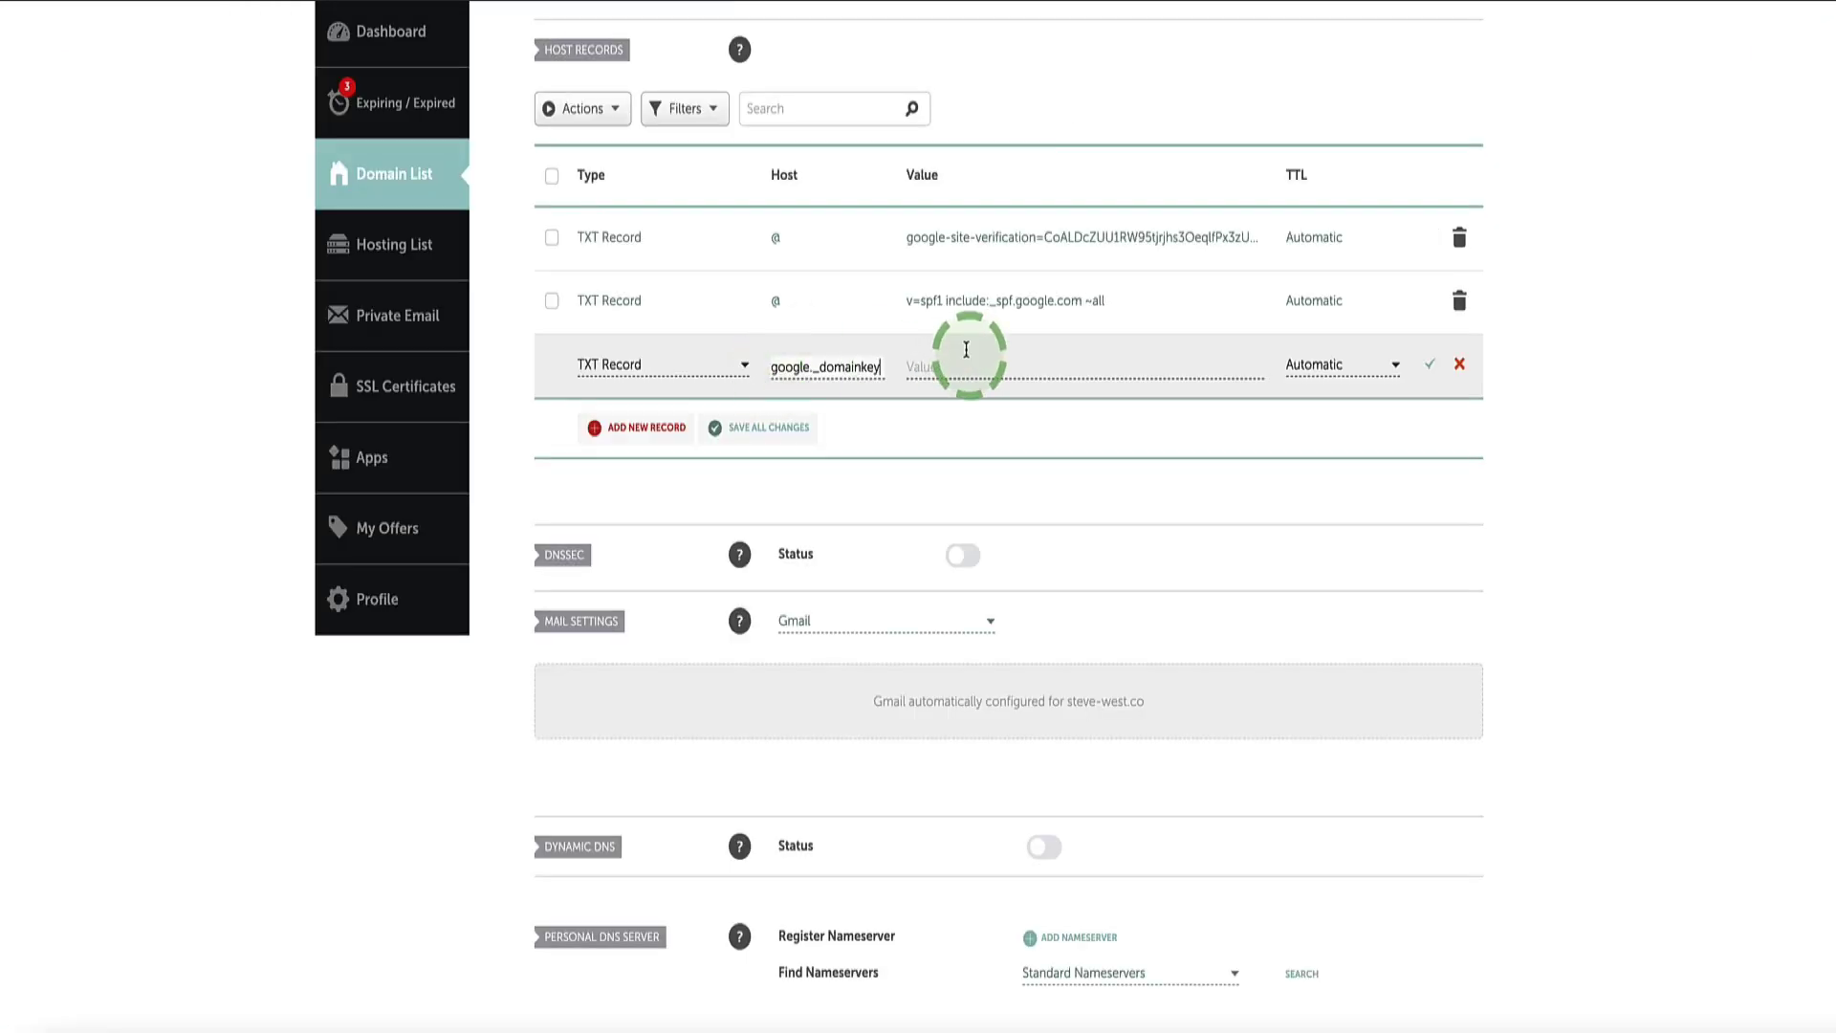
{"action": "key", "text": "ctrl+v"}
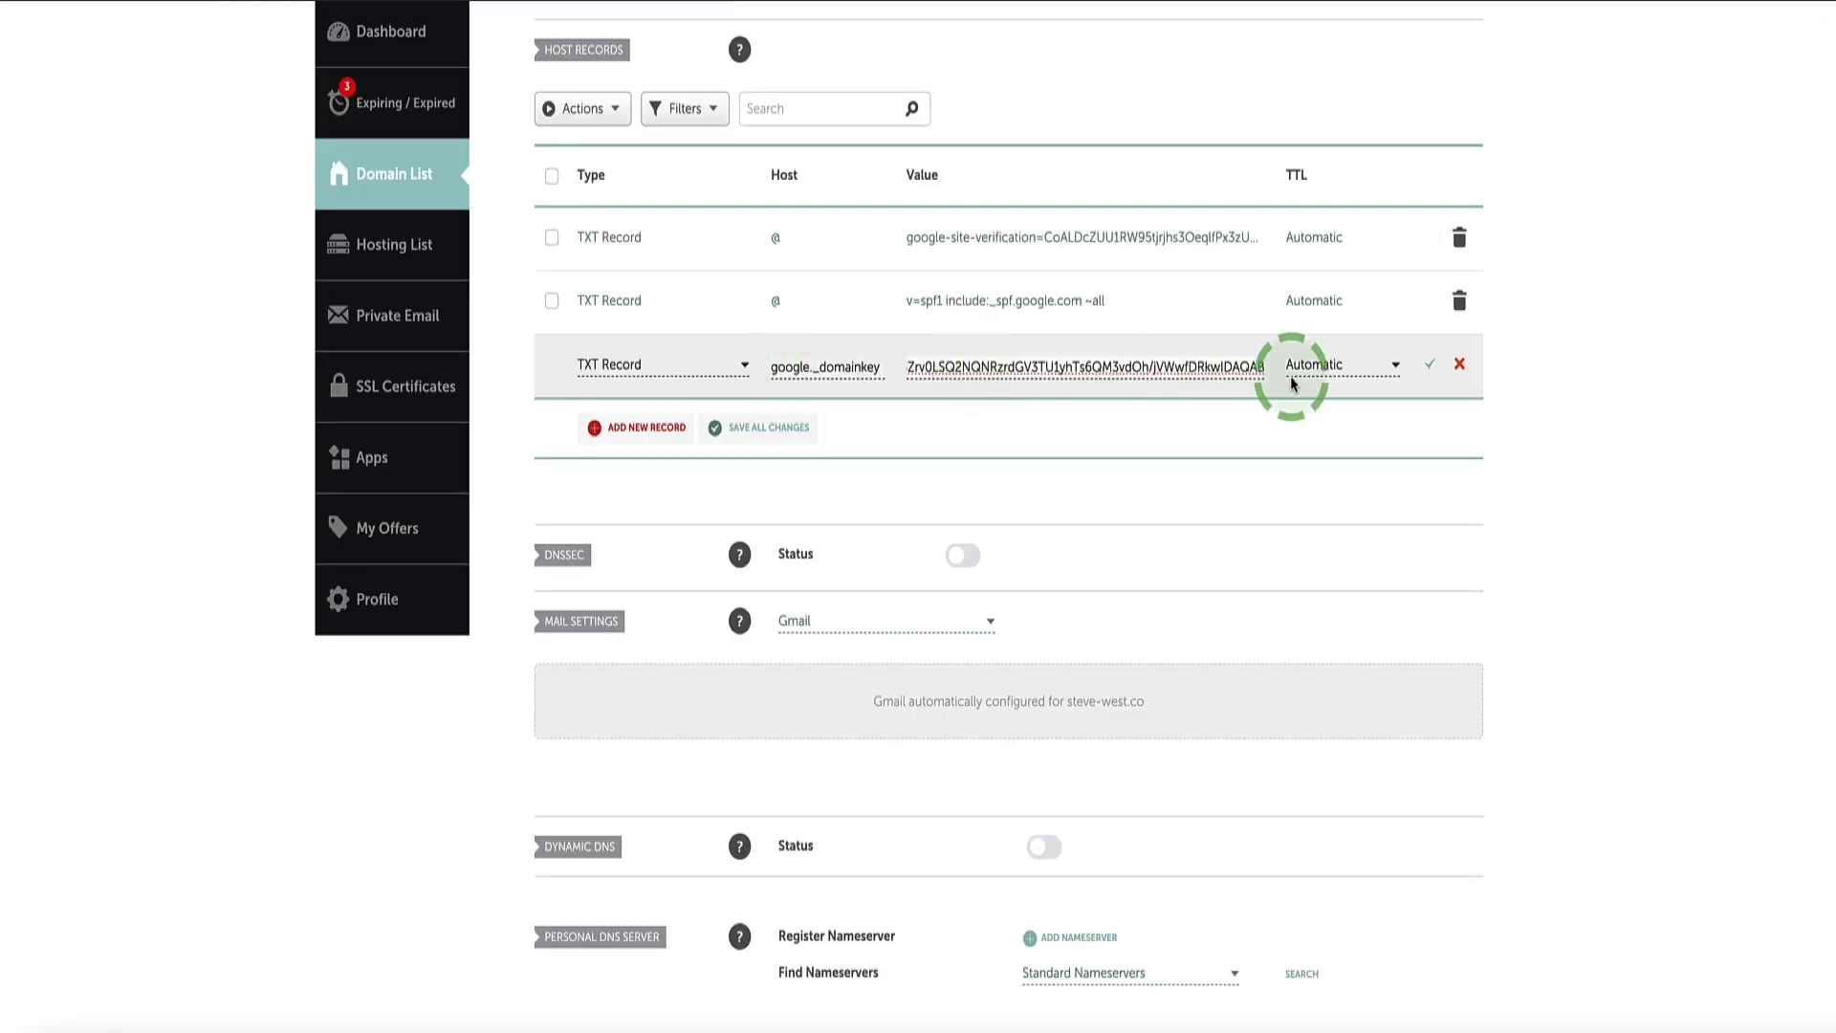
{"action": "left_click", "coordinate": [1430, 367]}
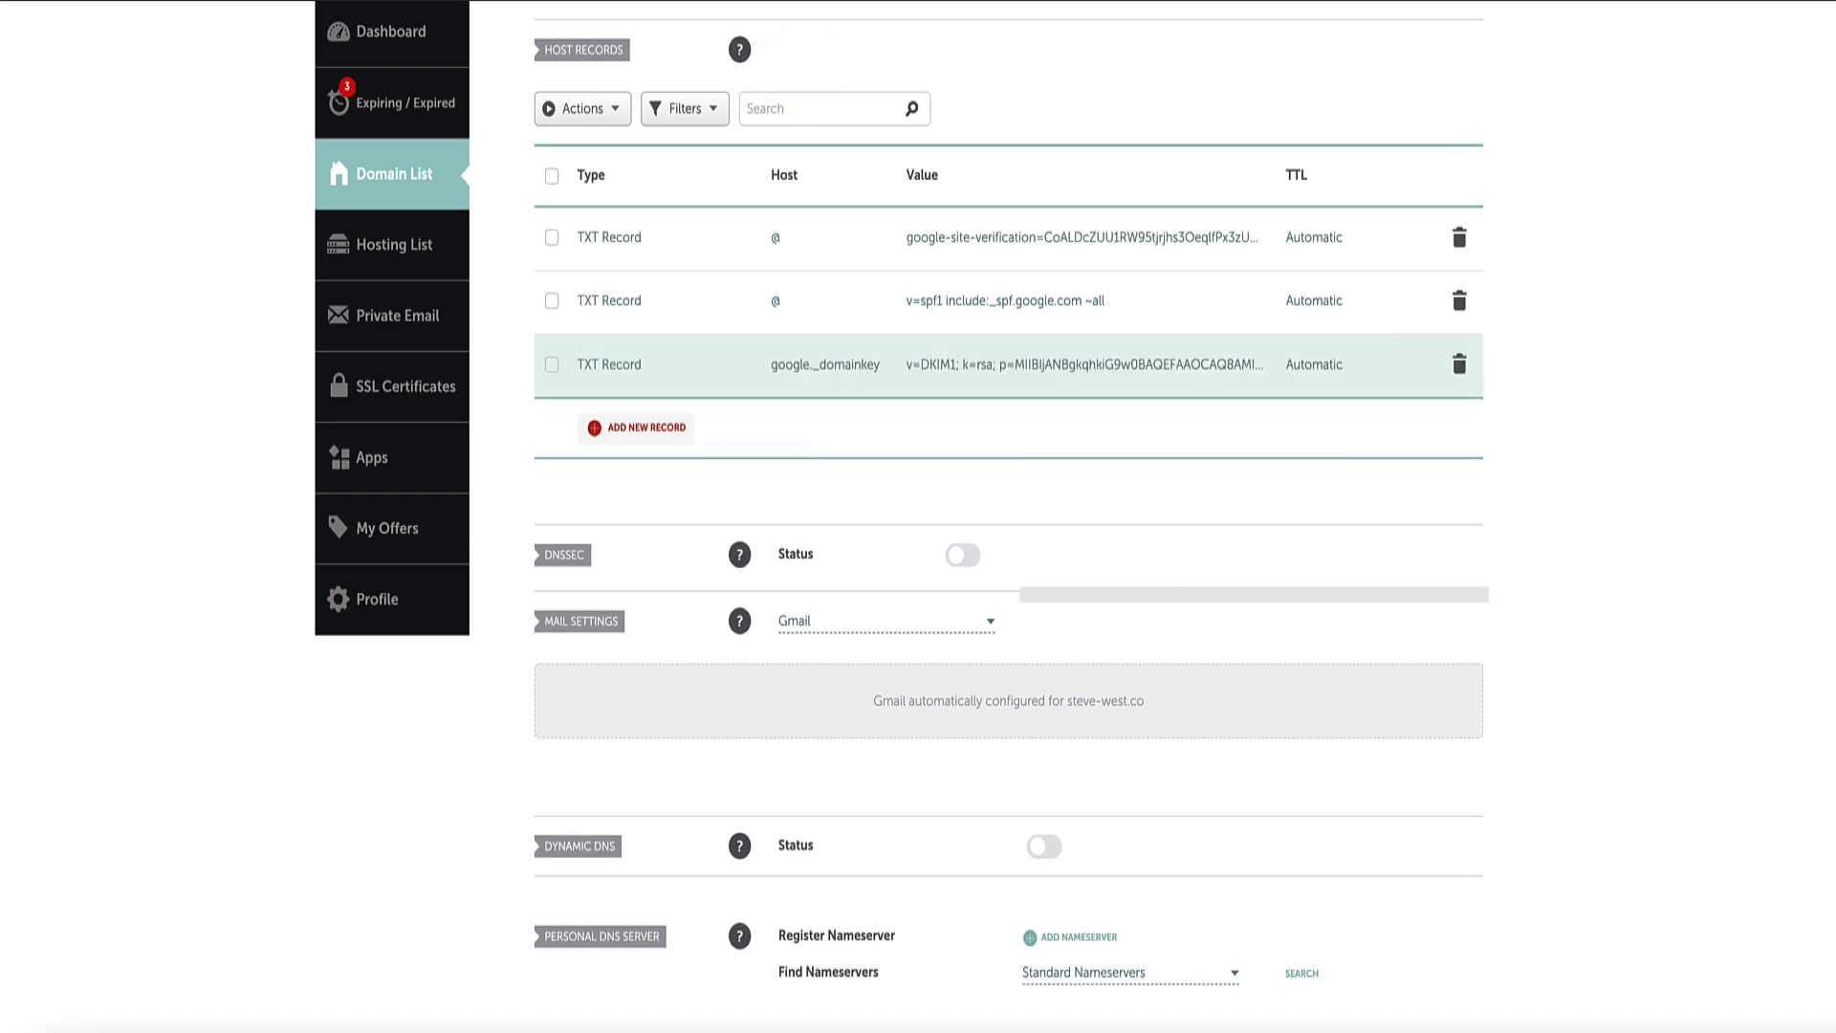
{"action": "key", "text": "alt+Tab"}
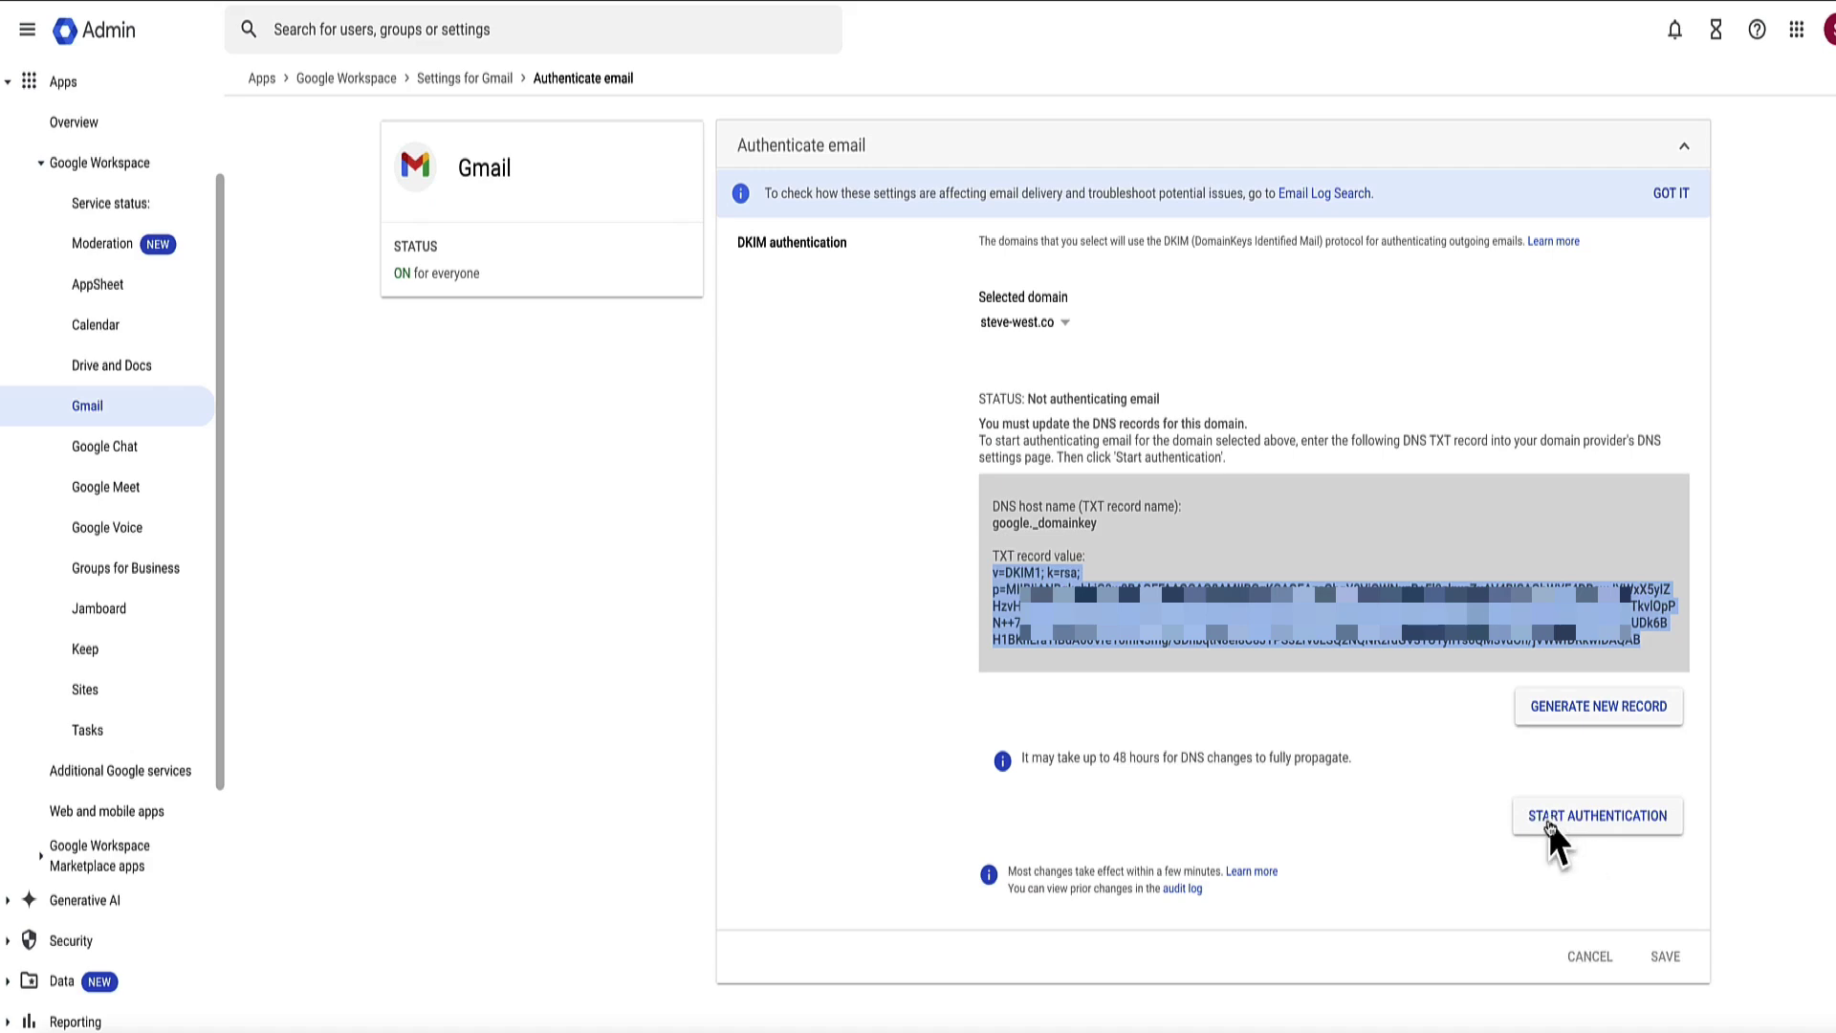
Step: Try starting DKIM authentication for steve-west.co and review the not-verified error advising a 48-hour wait
{"action": "left_click", "coordinate": [1614, 822]}
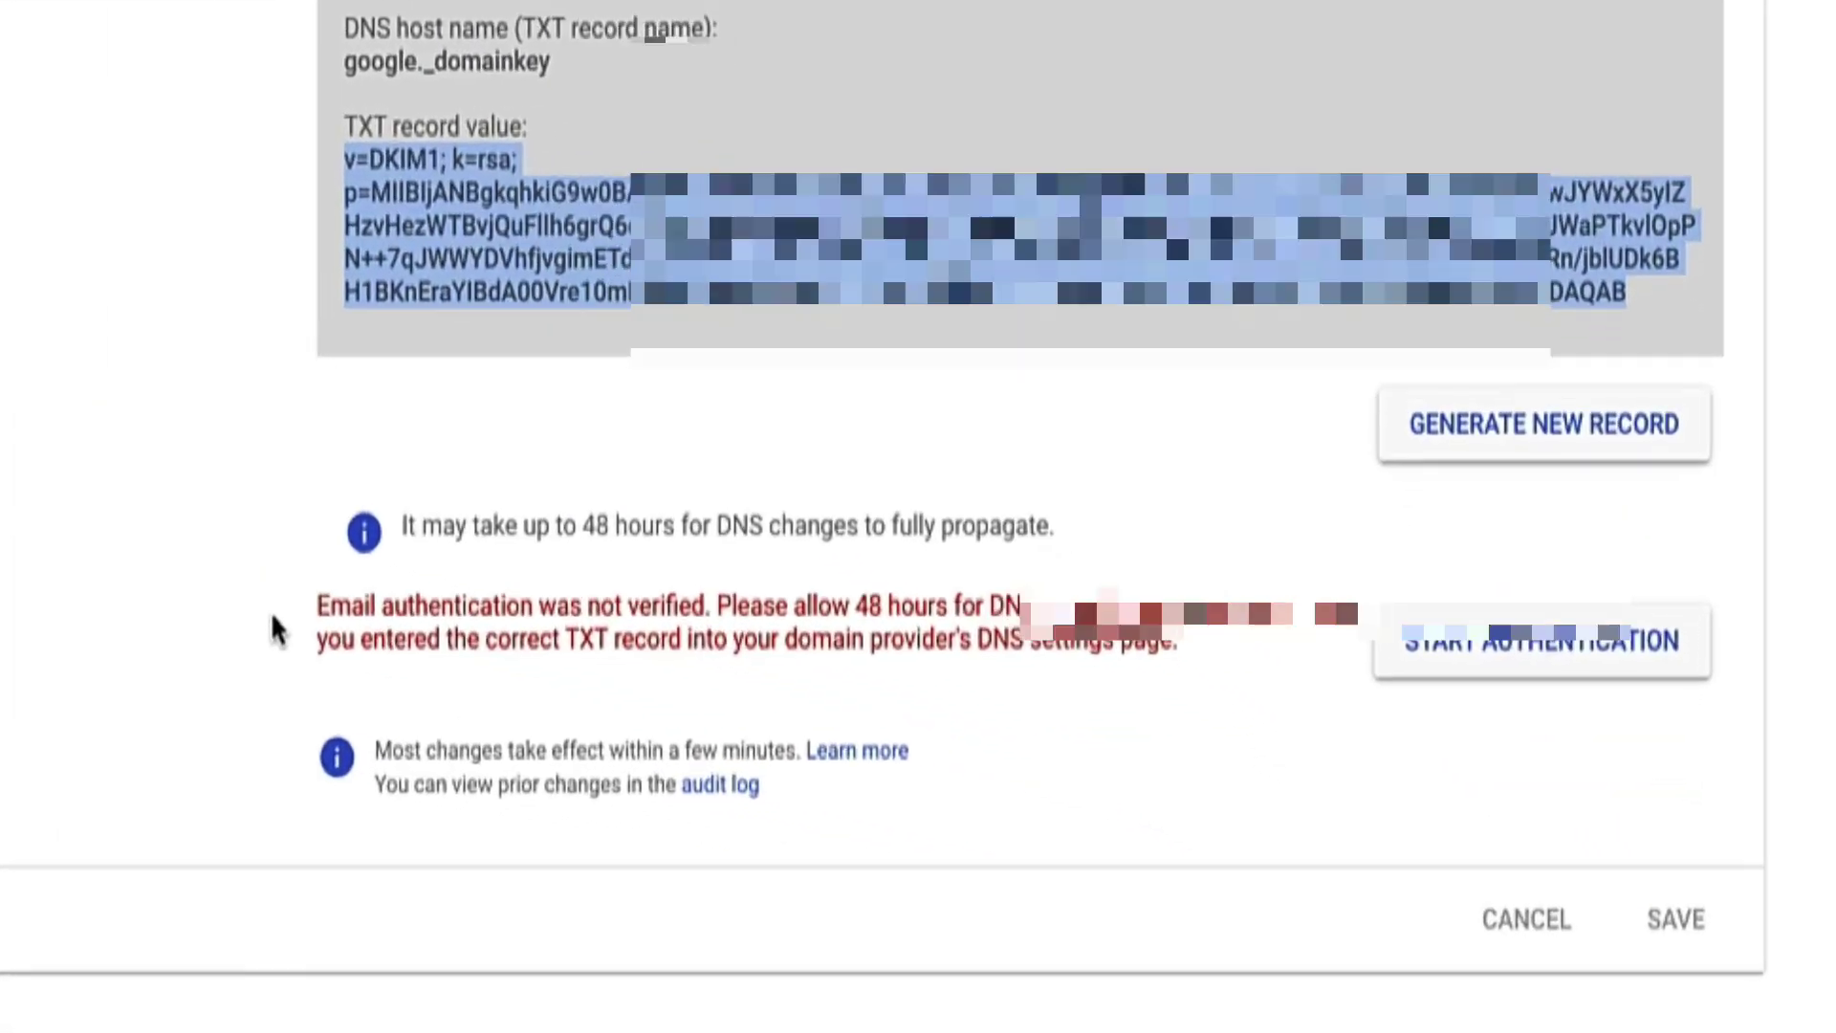
{"action": "left_click", "coordinate": [726, 731]}
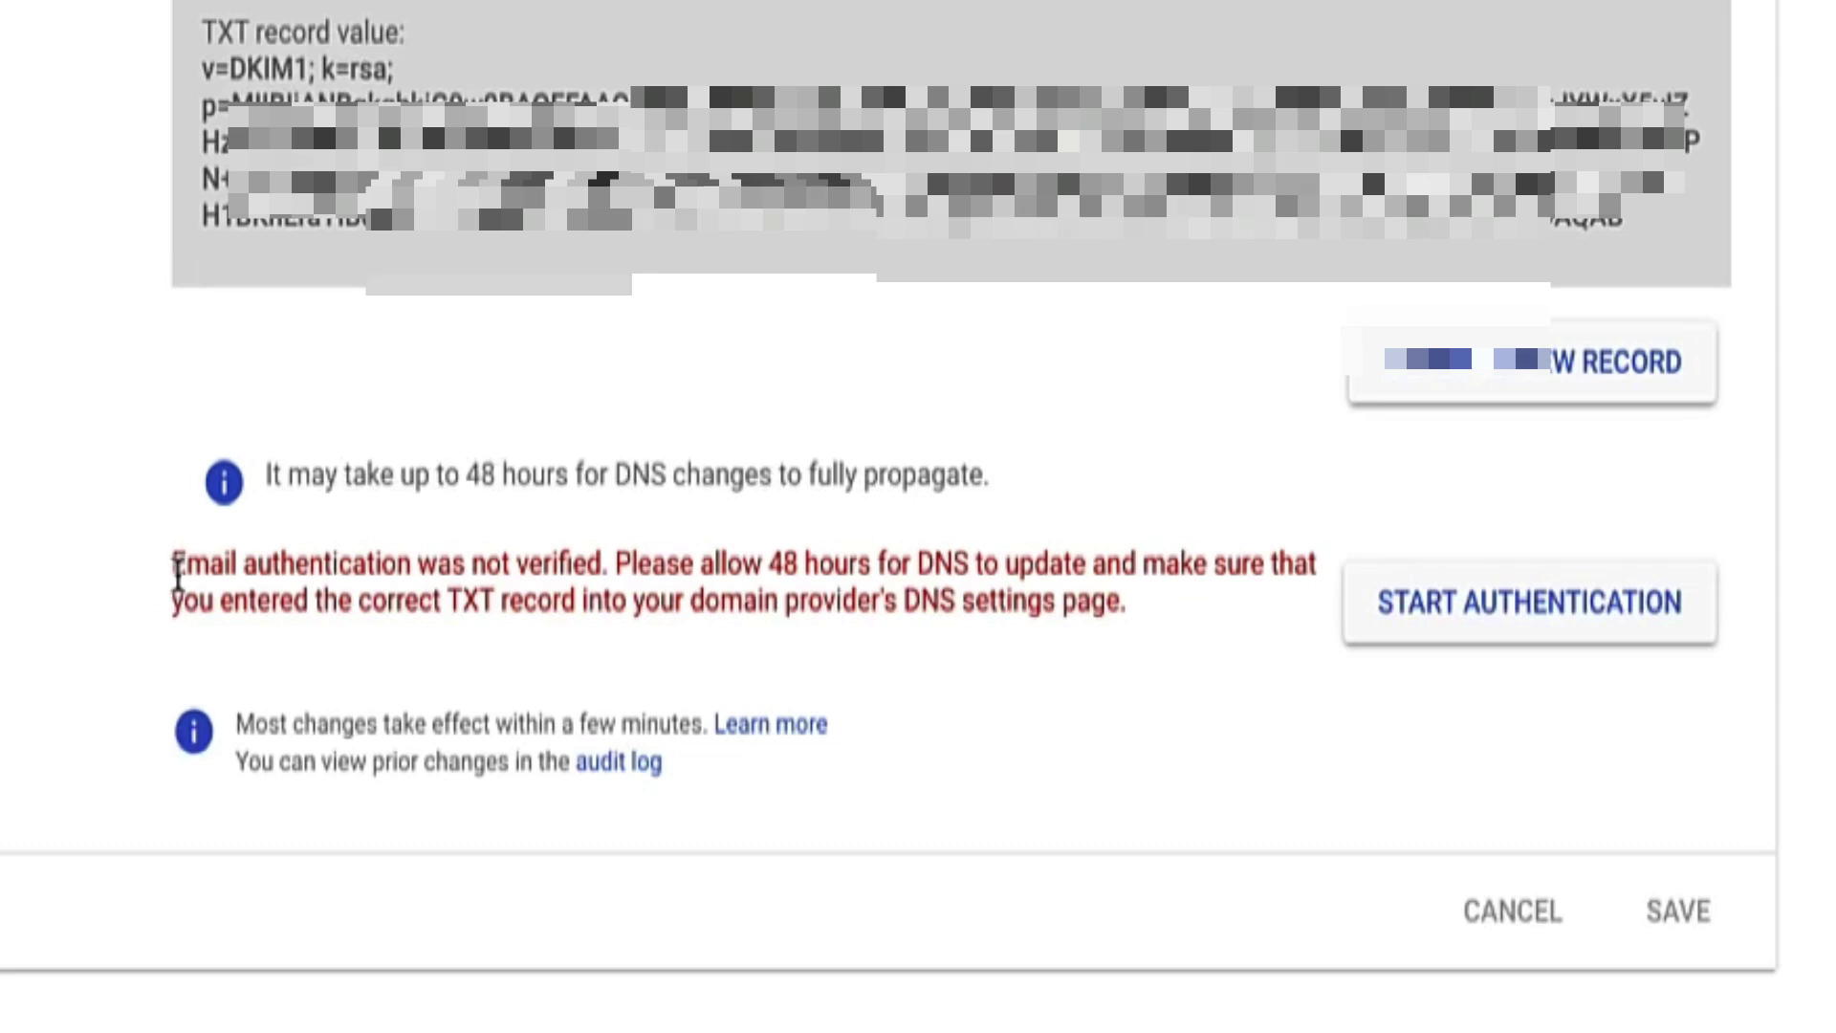
{"action": "left_click_drag", "start_coordinate": [178, 574], "coordinate": [1114, 579]}
{"action": "left_click", "coordinate": [158, 576]}
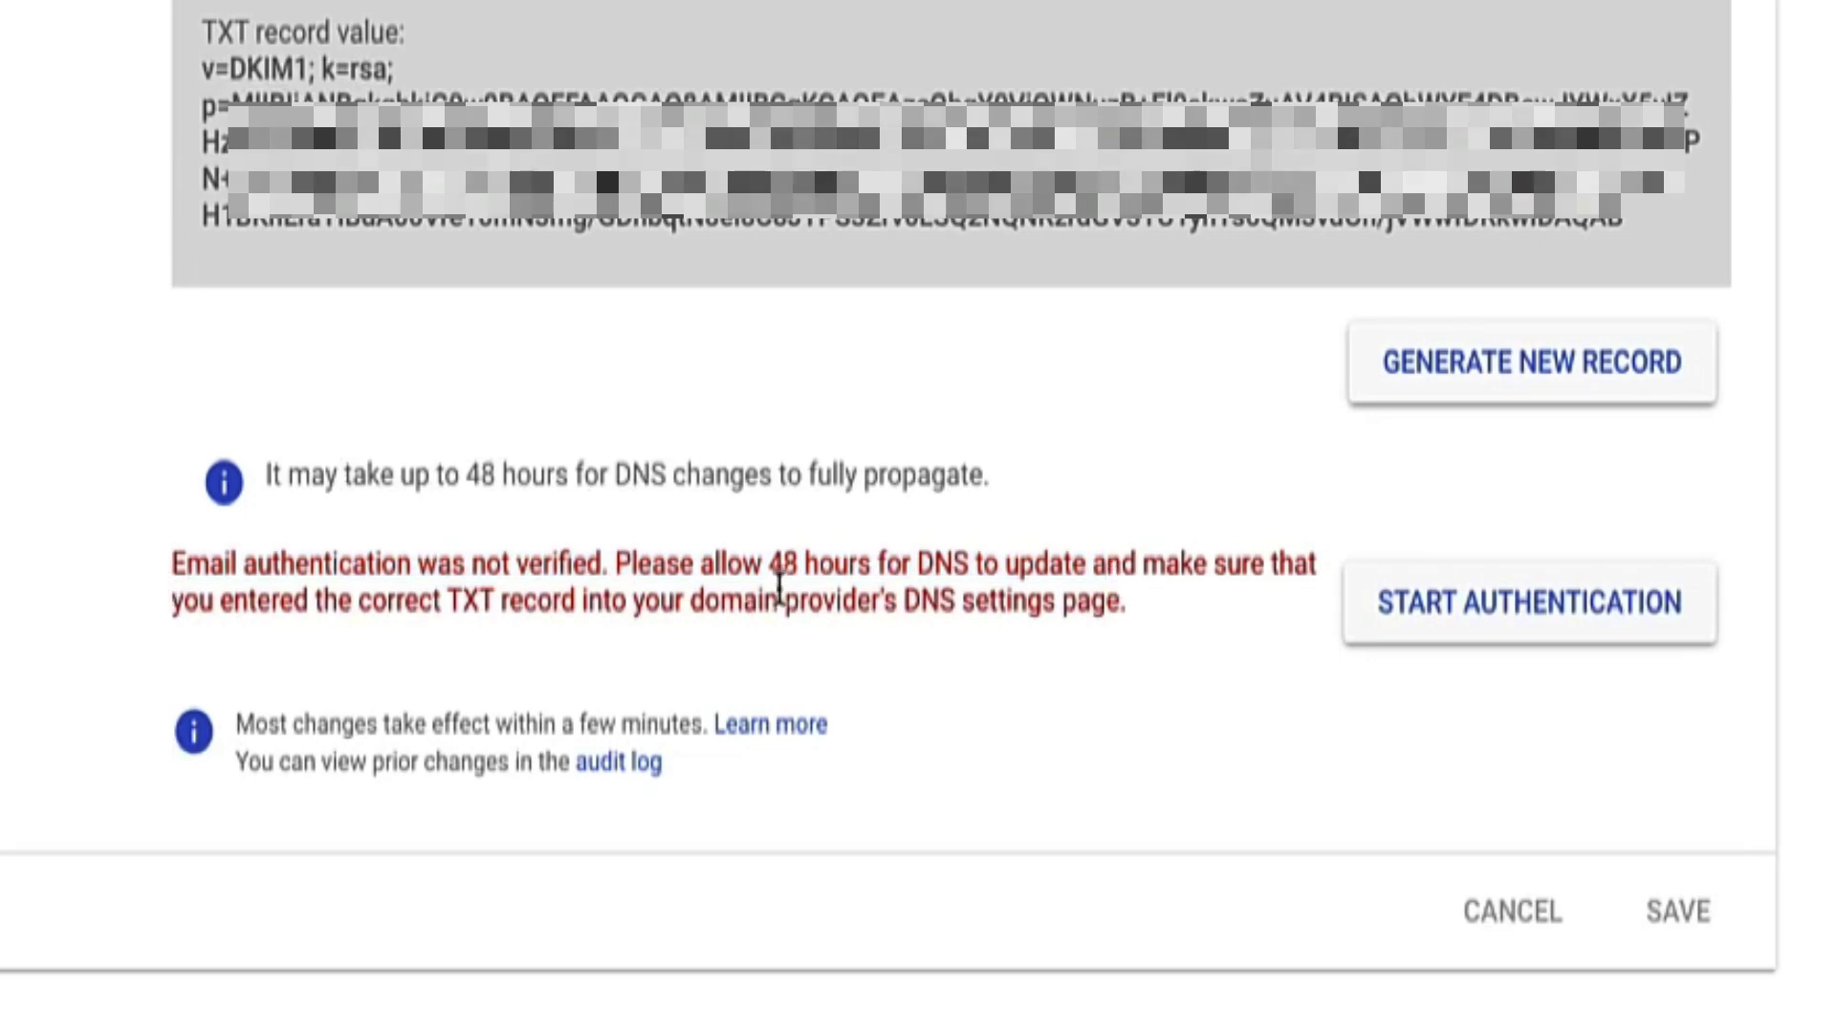
{"action": "left_click_drag", "start_coordinate": [870, 574], "coordinate": [1085, 573]}
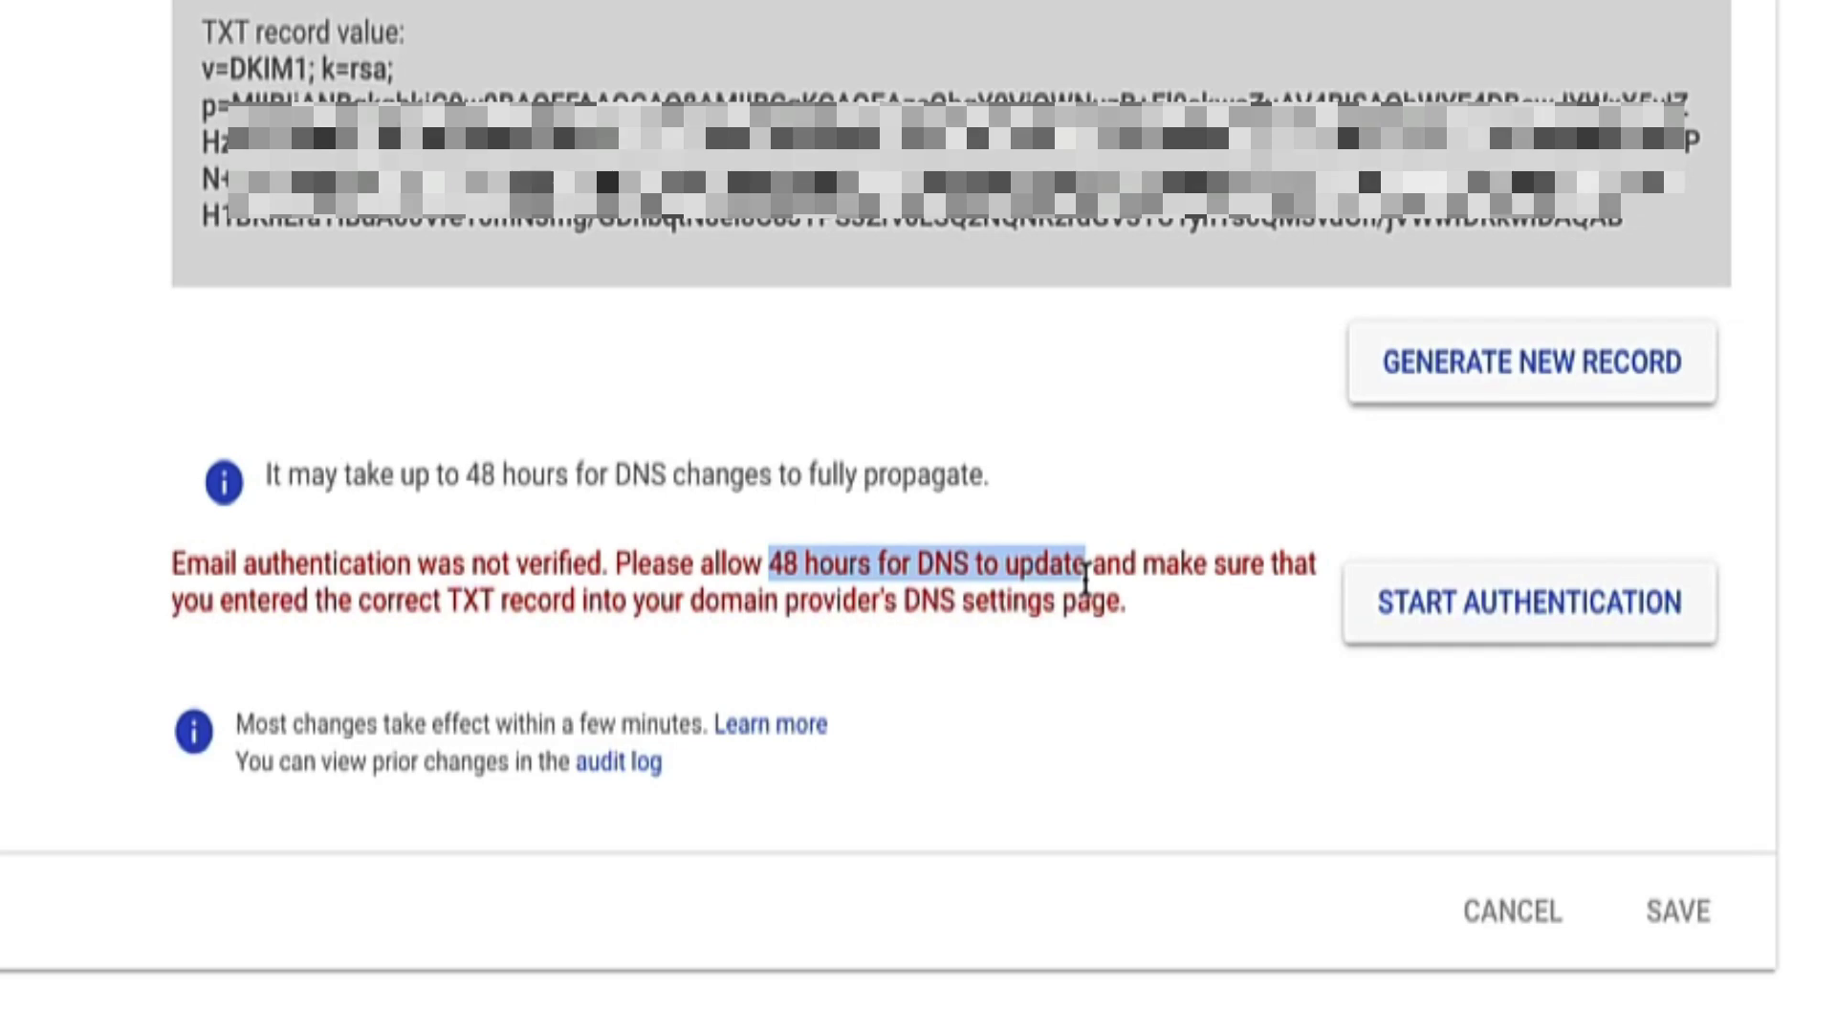
Step: Start DKIM authentication for the domain again and review the DNS propagation time note
{"action": "left_click", "coordinate": [1455, 598]}
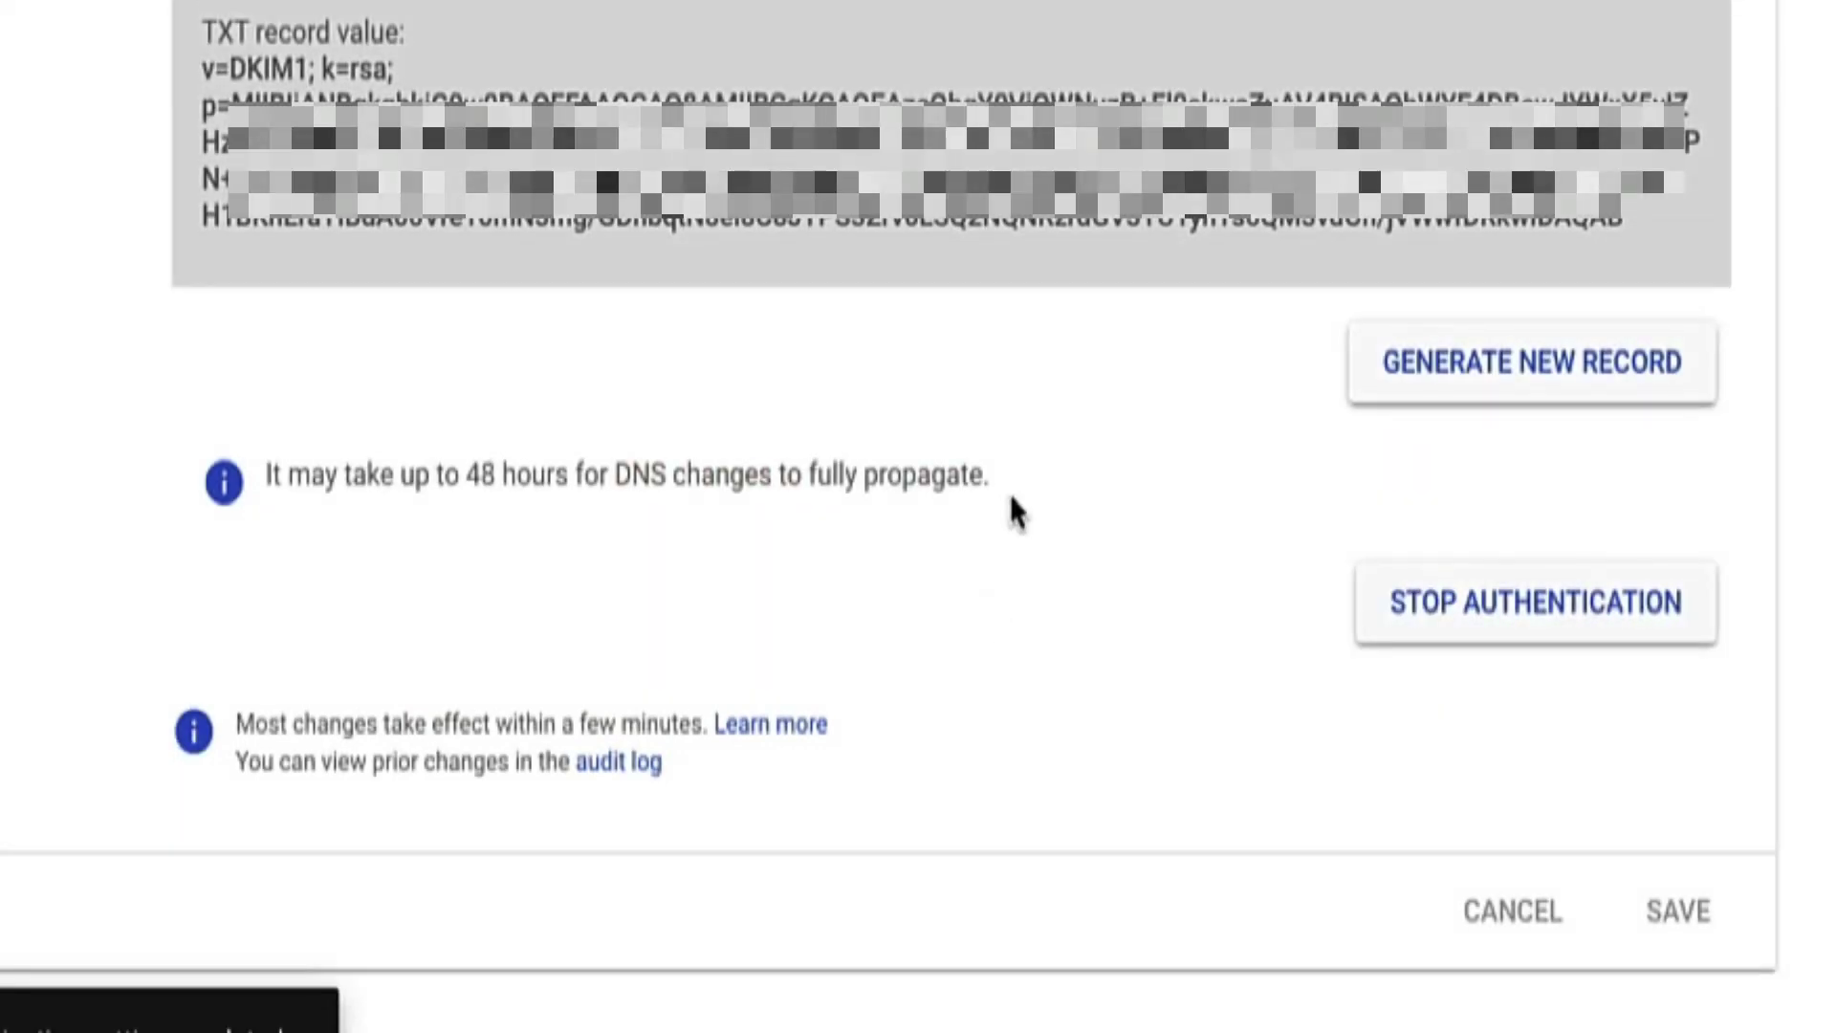
{"action": "left_click_drag", "start_coordinate": [995, 475], "coordinate": [284, 475]}
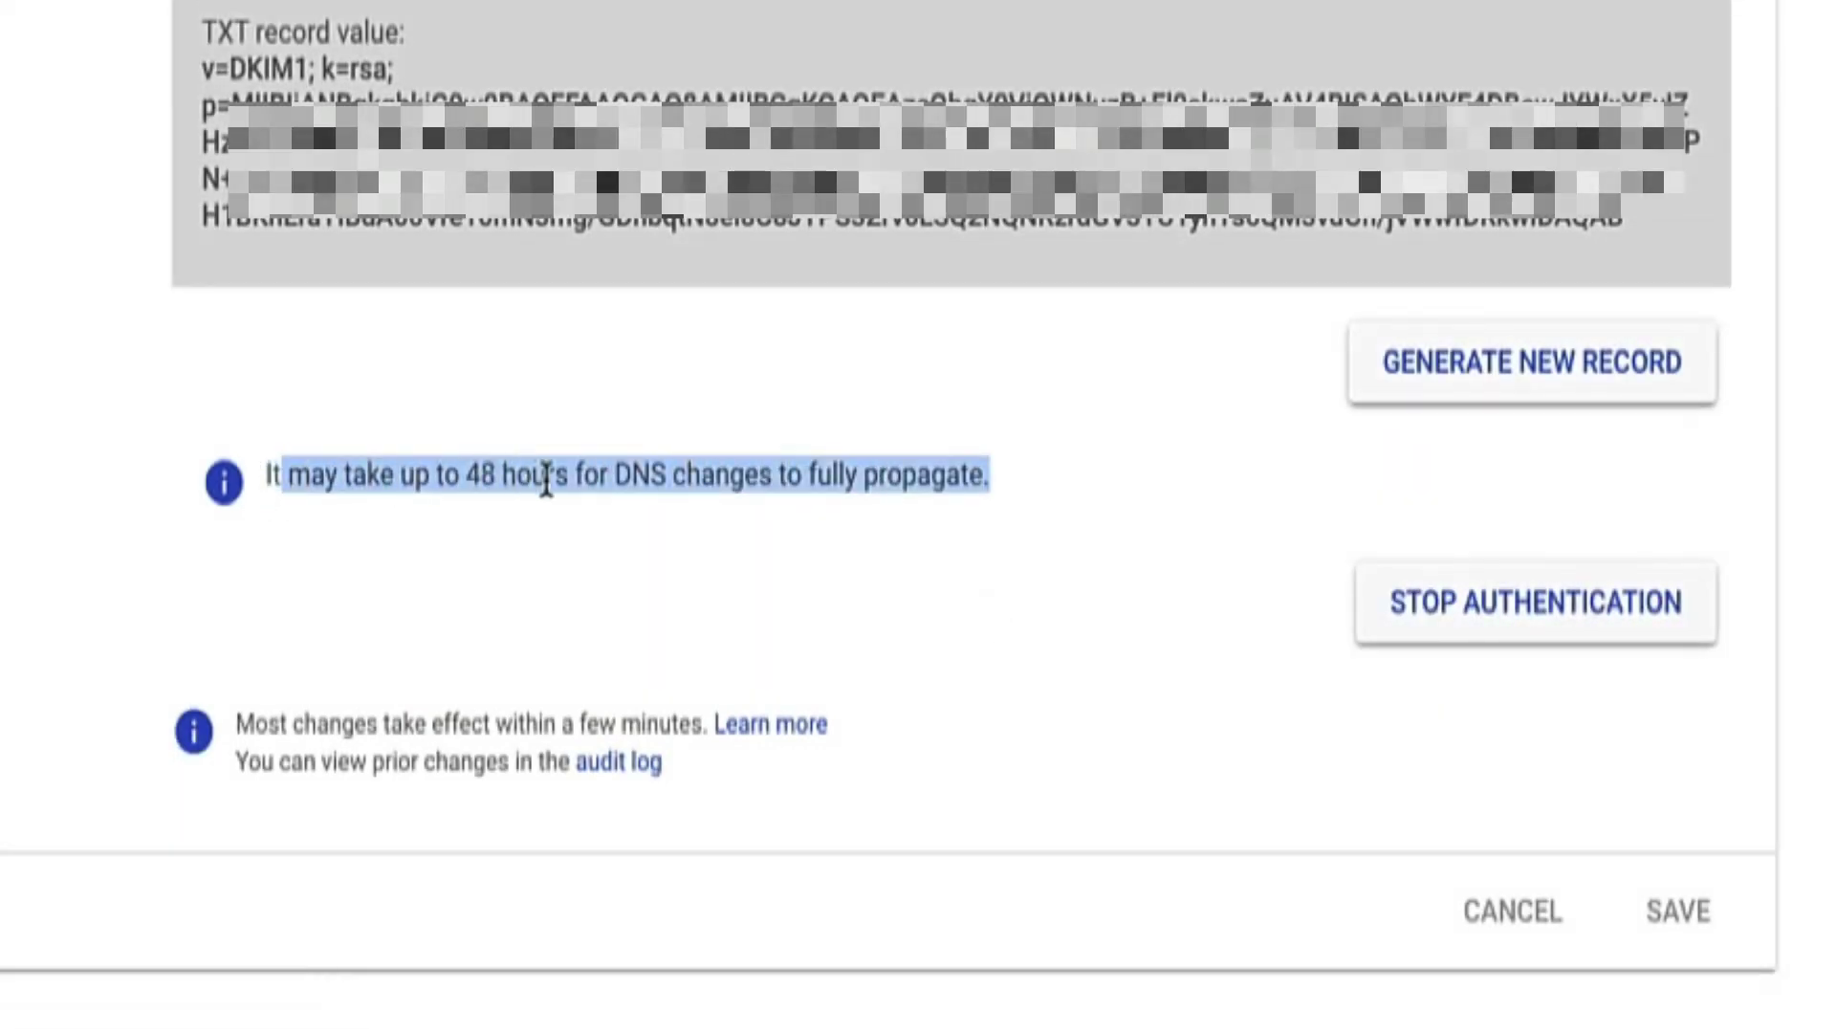
{"action": "left_click", "coordinate": [659, 487]}
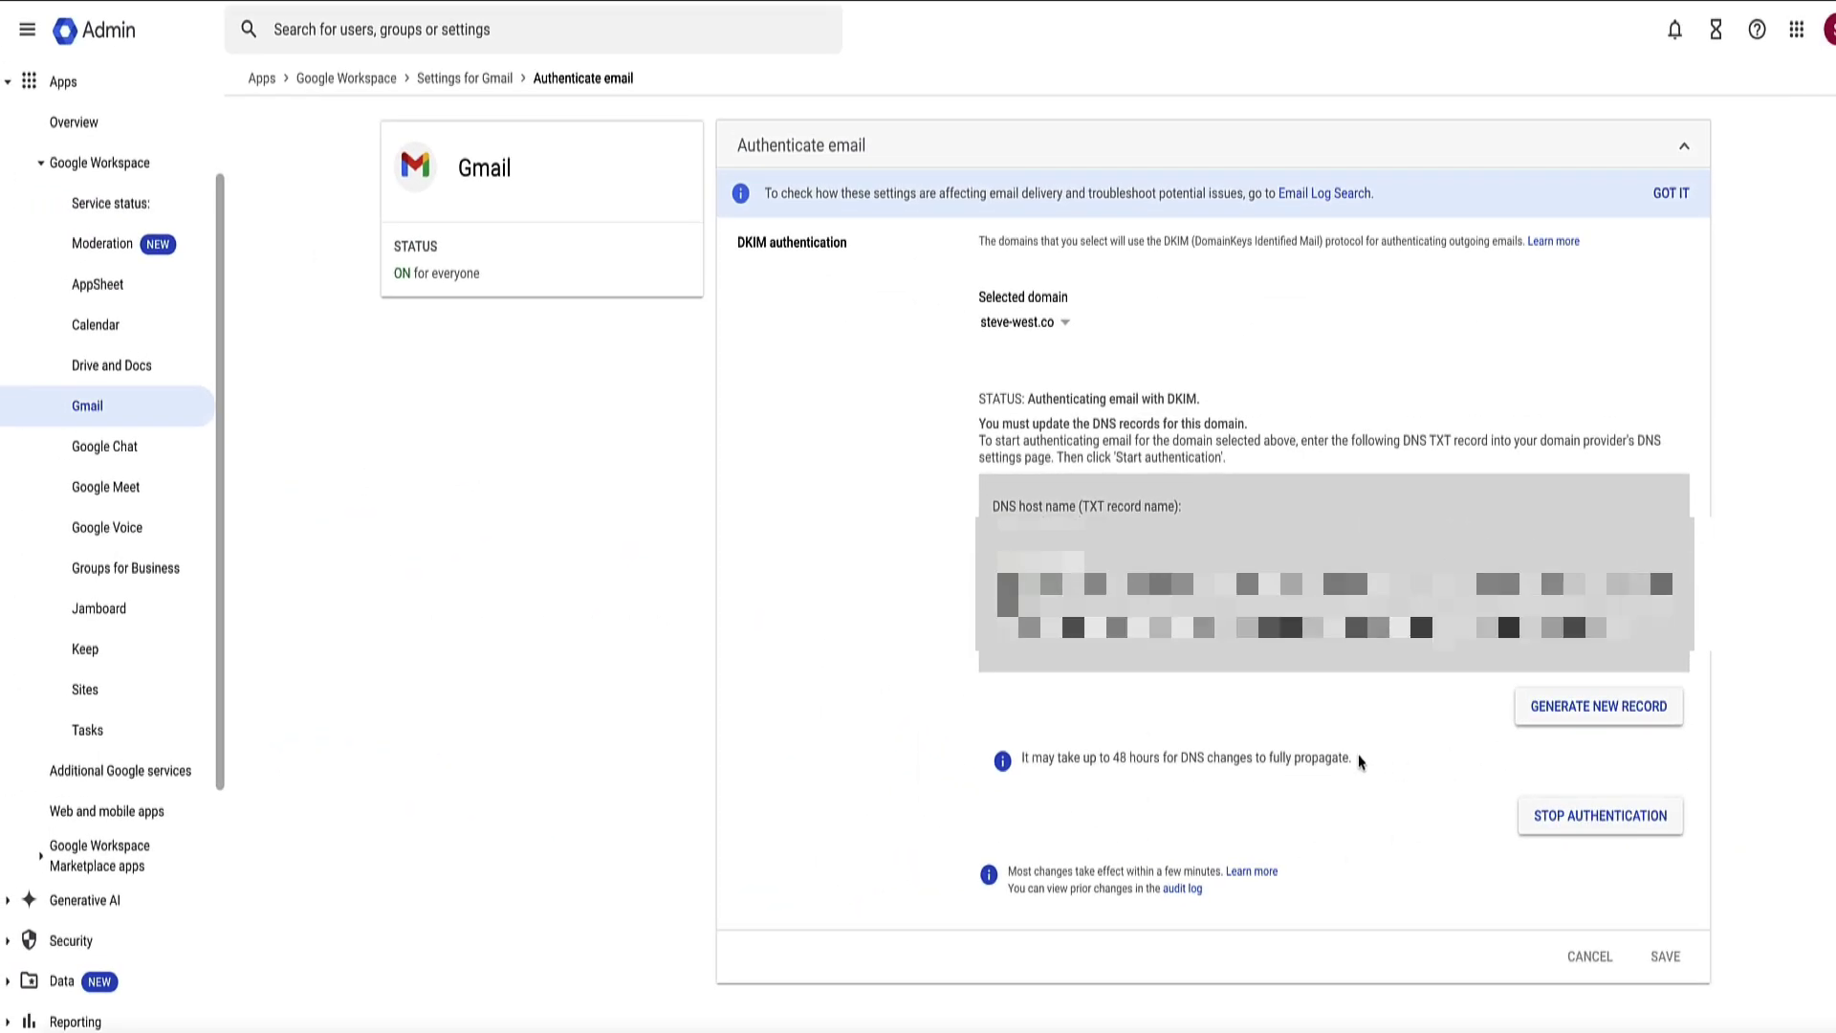
{"action": "triple_click", "coordinate": [1093, 770]}
{"action": "left_click", "coordinate": [1172, 756]}
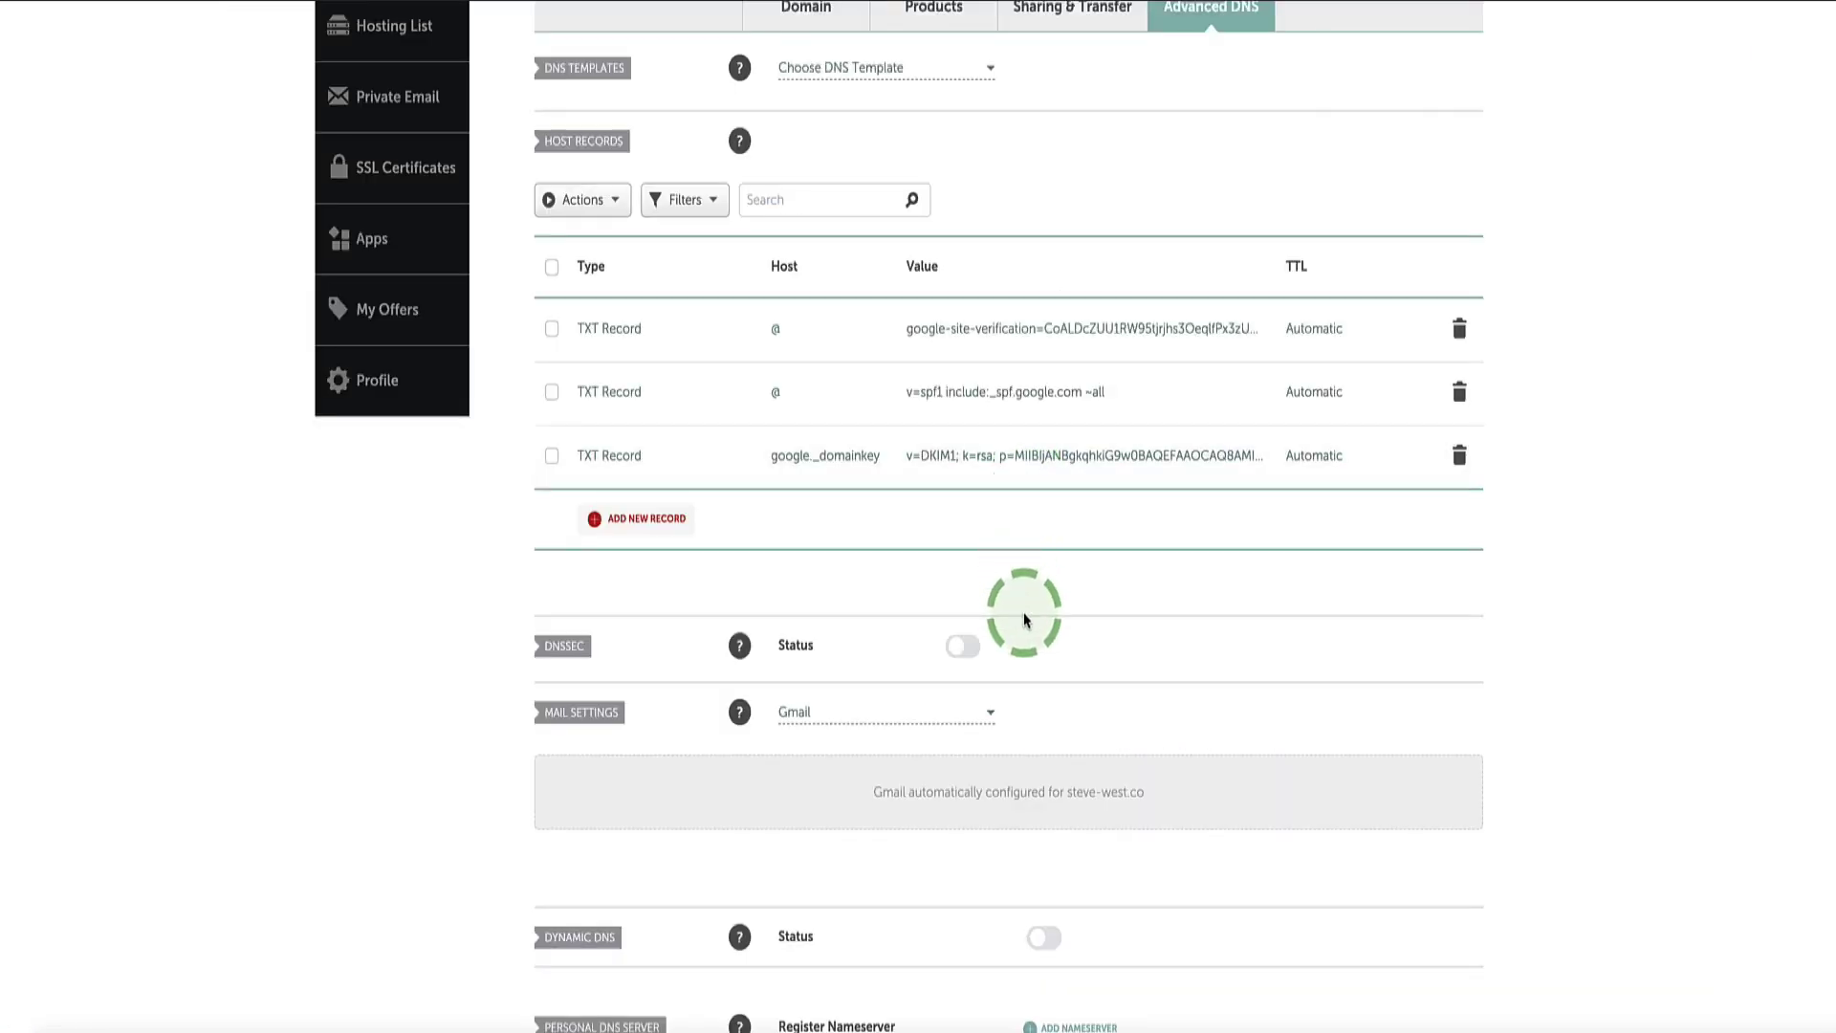
Step: Add a new TXT Record row to steve-west.co's host records
{"action": "scroll", "coordinate": [861, 647], "scroll_direction": "up", "scroll_amount": 2}
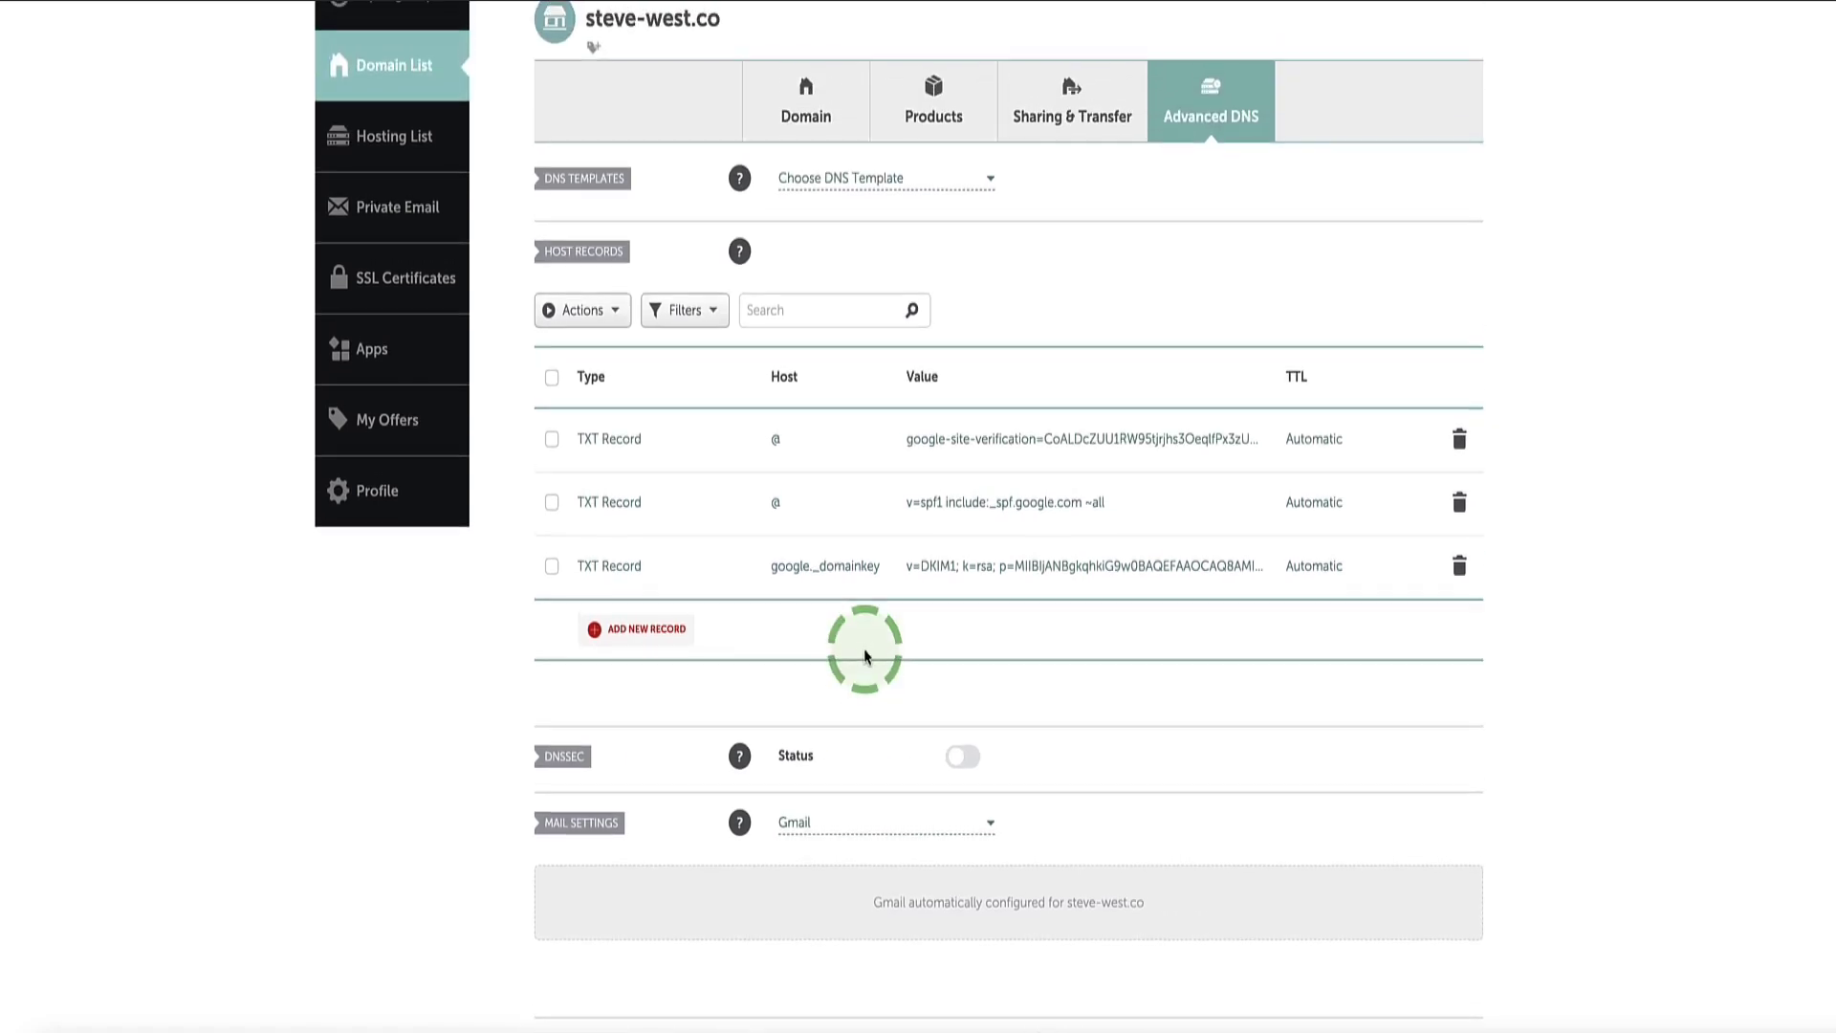
{"action": "left_click", "coordinate": [614, 656]}
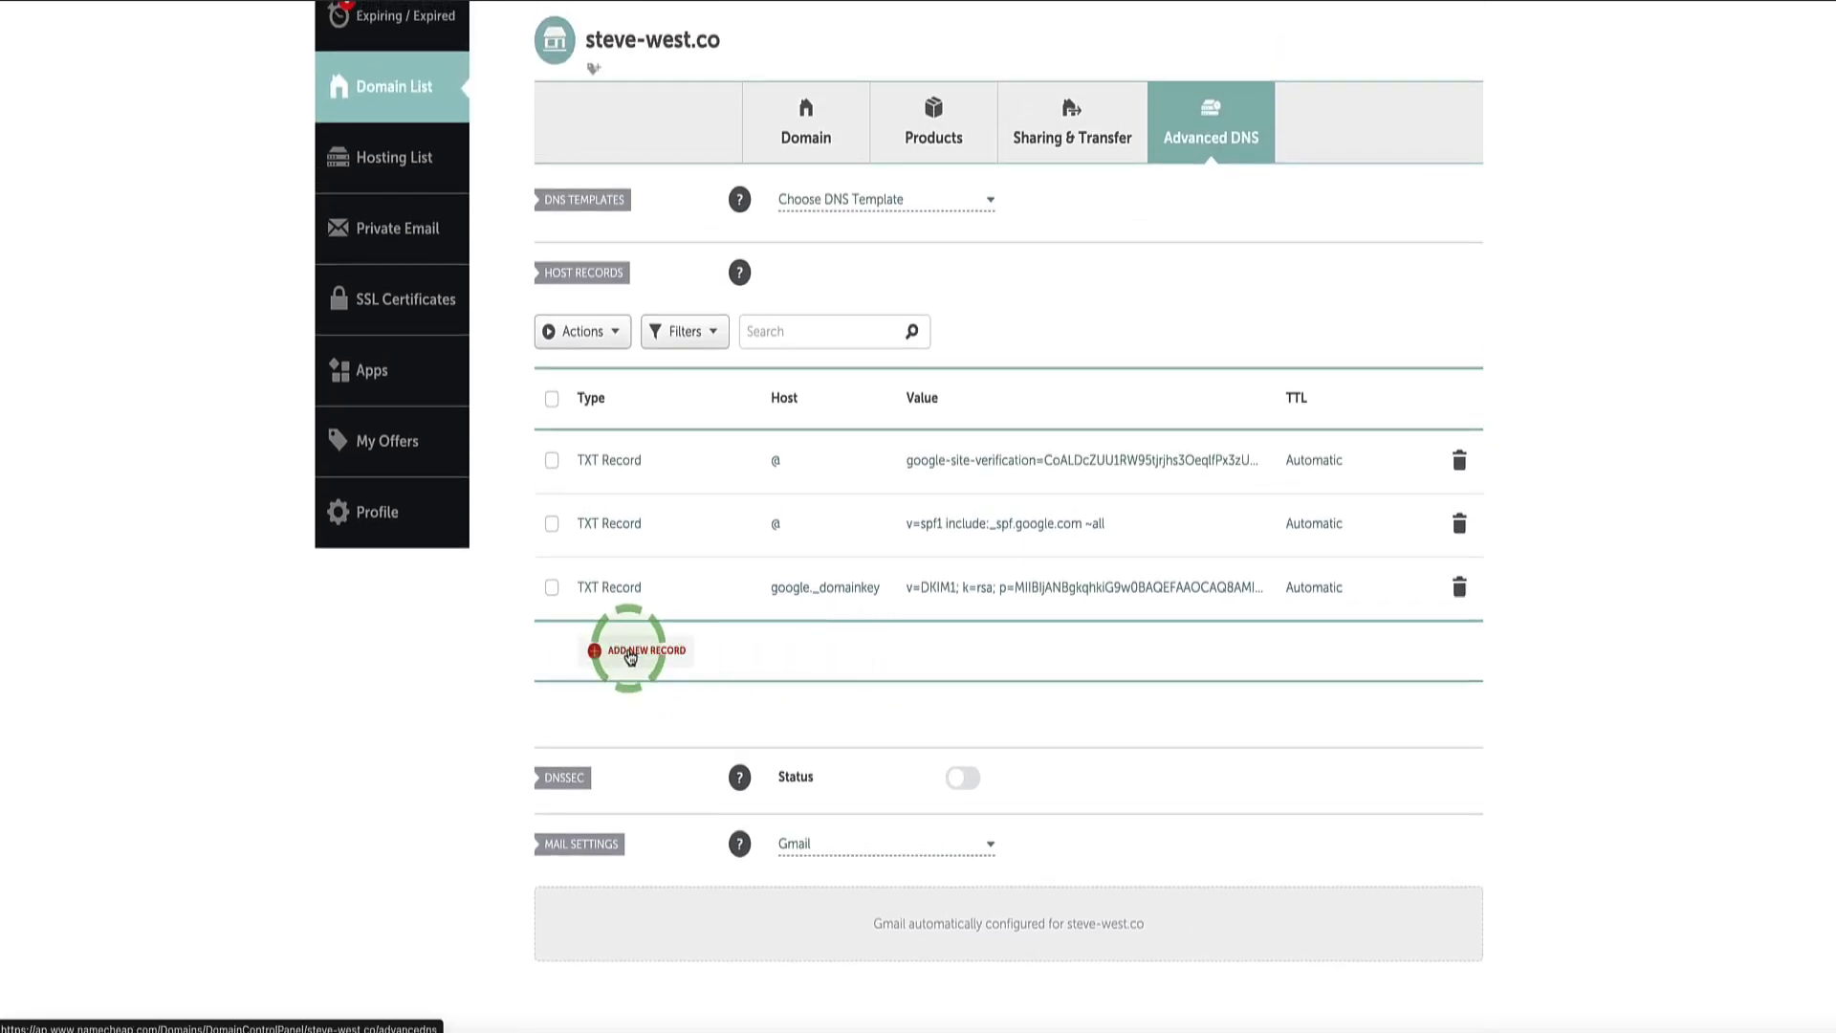
{"action": "scroll", "coordinate": [627, 650], "scroll_direction": "down", "scroll_amount": 5}
{"action": "scroll", "coordinate": [650, 369], "scroll_direction": "down", "scroll_amount": 3}
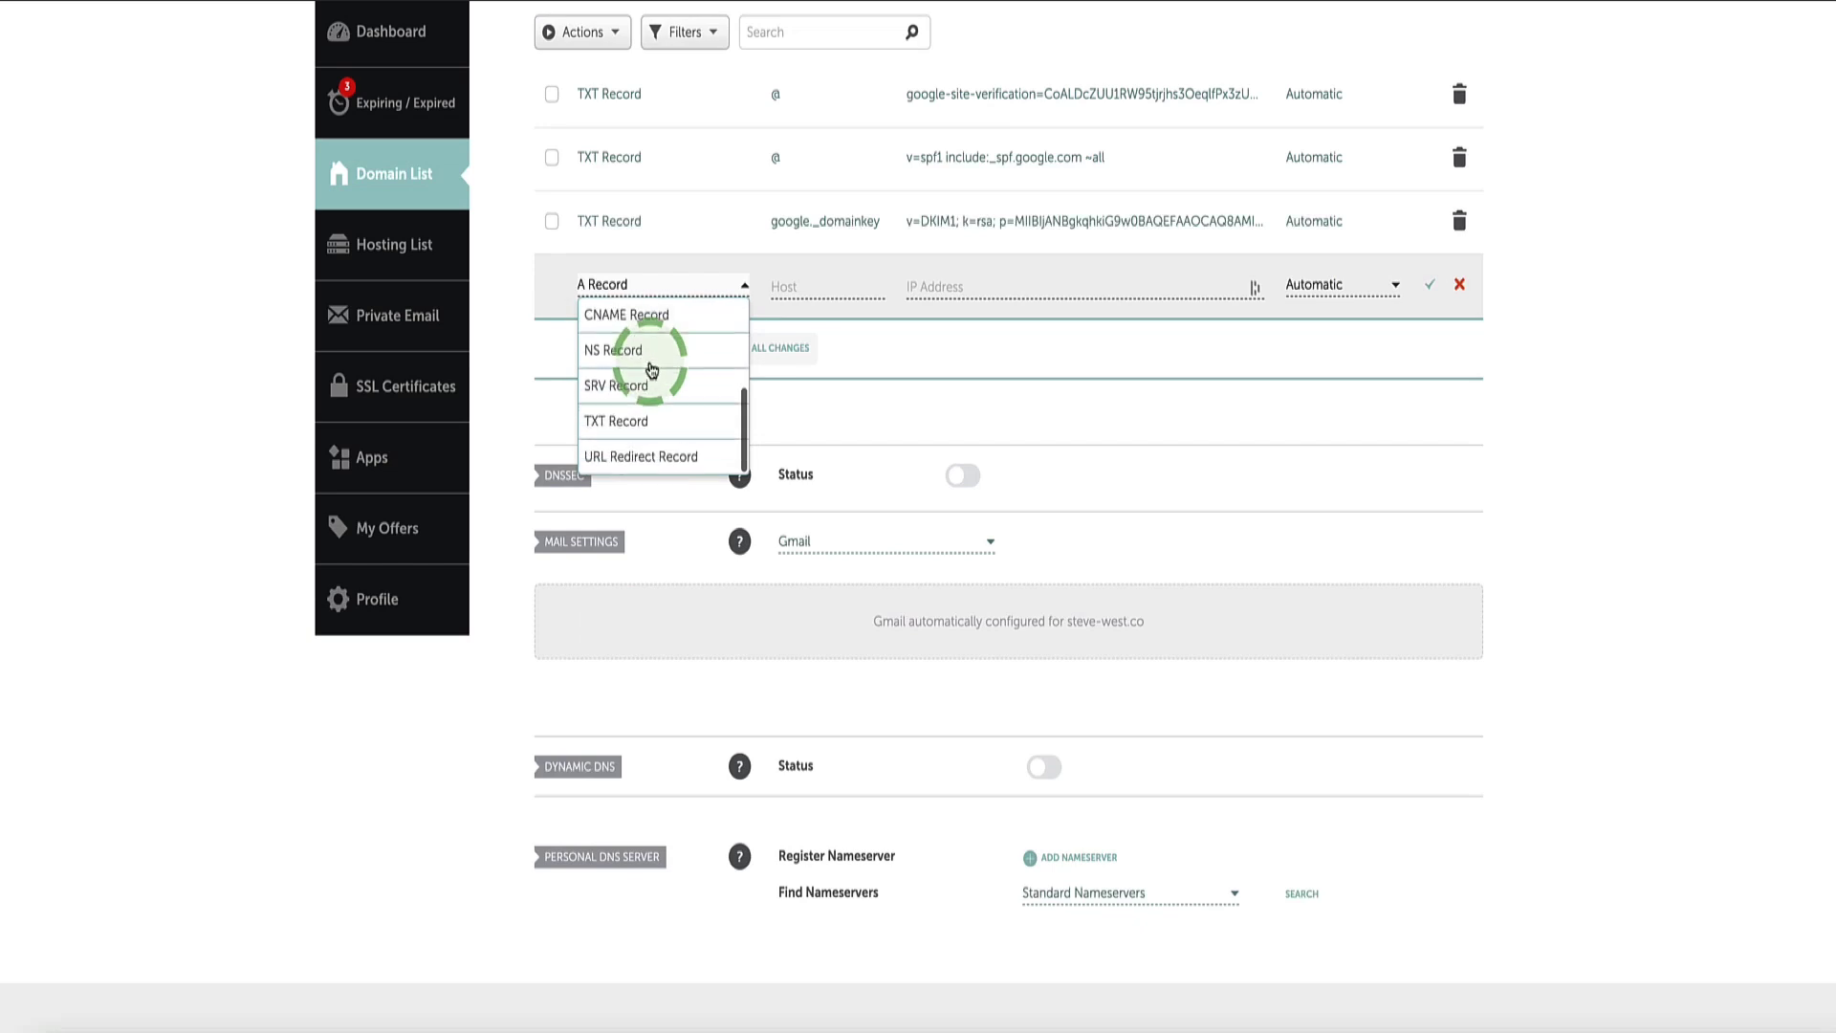
{"action": "left_click", "coordinate": [618, 429]}
{"action": "scroll", "coordinate": [759, 410], "scroll_direction": "up", "scroll_amount": 2}
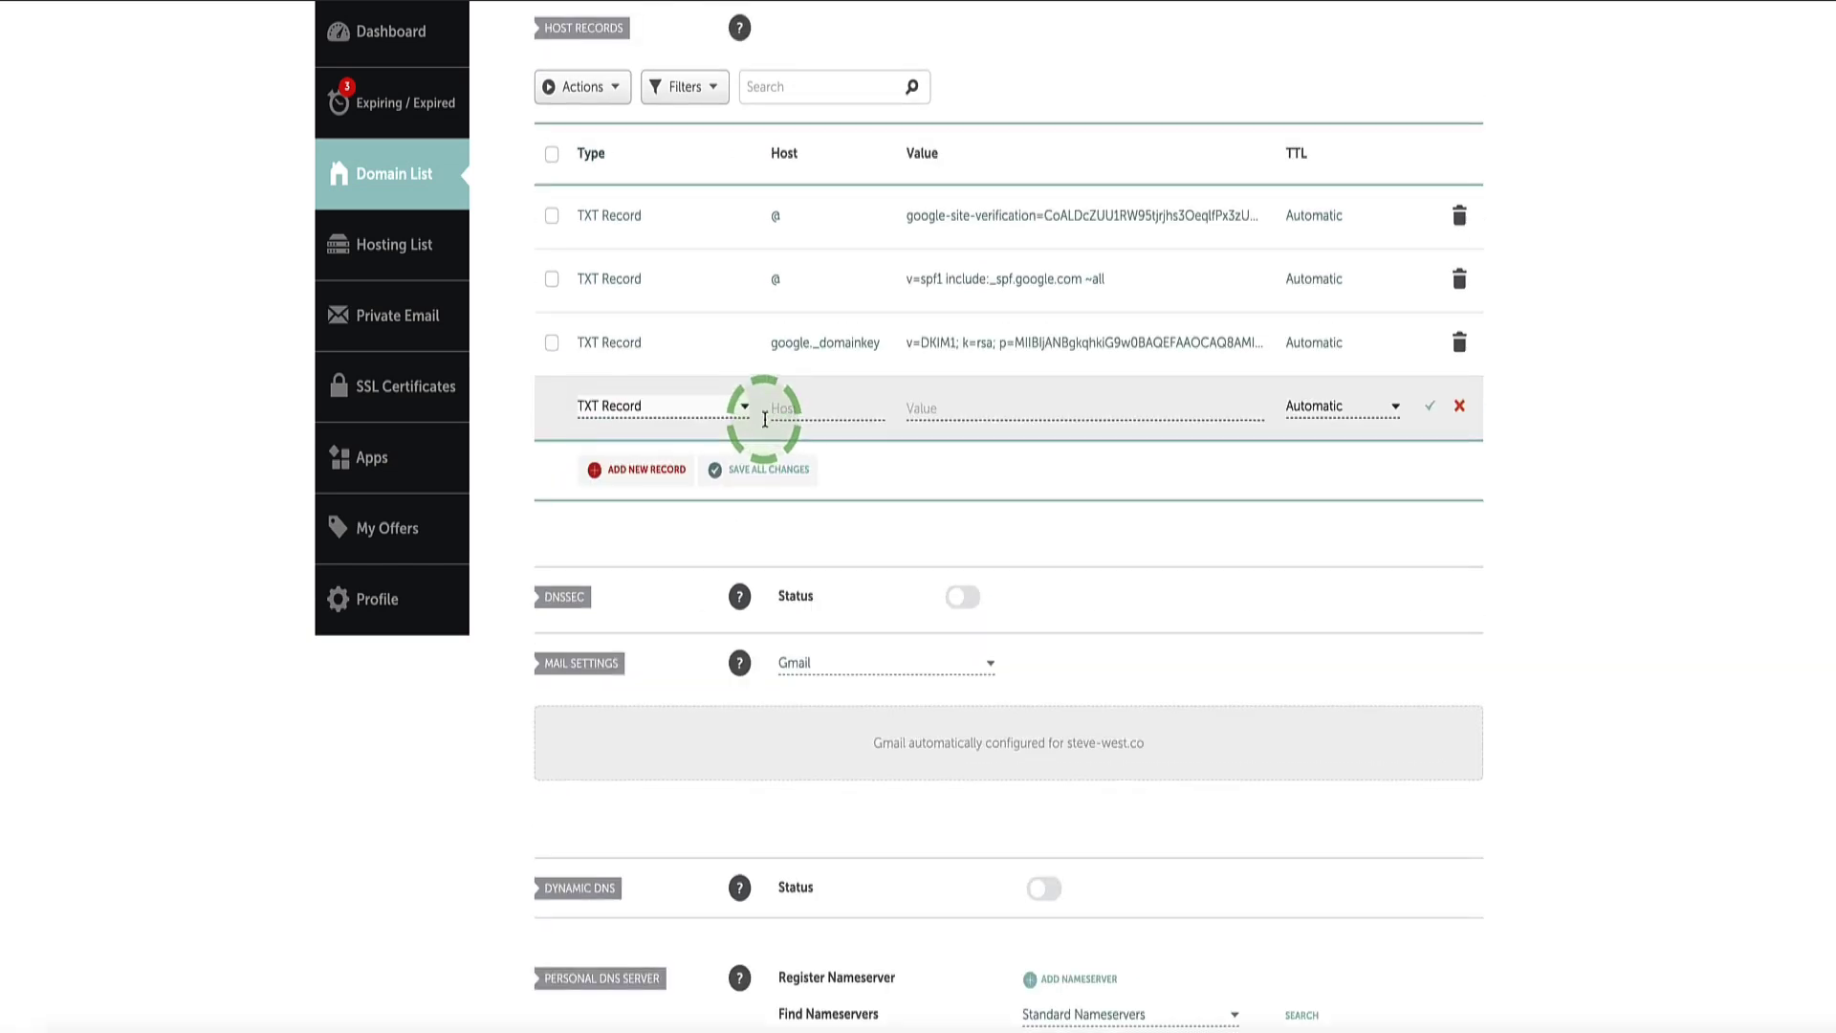
Step: Set host _dmarc with the pasted DMARC value, swap in the owner's report e-mail, and save
{"action": "left_click", "coordinate": [811, 406]}
{"action": "type", "text": "_"}
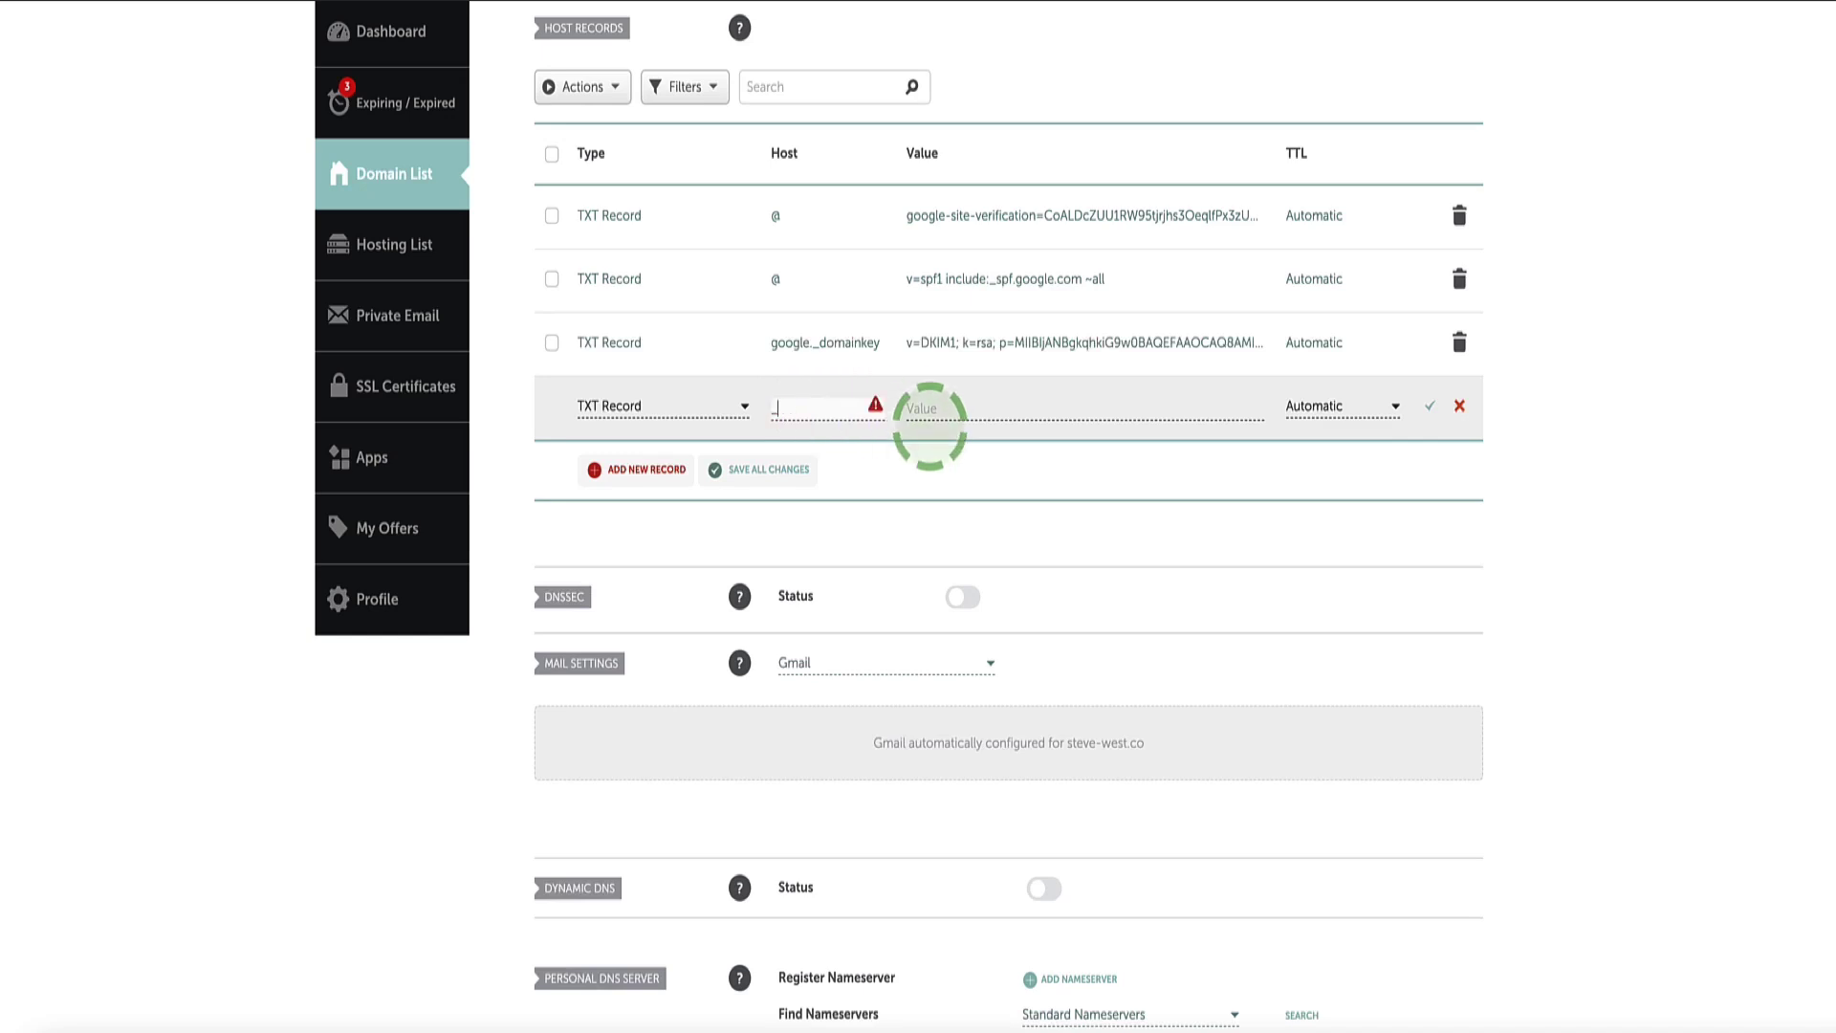
{"action": "type", "text": "dmarc"}
{"action": "left_click", "coordinate": [1044, 407]}
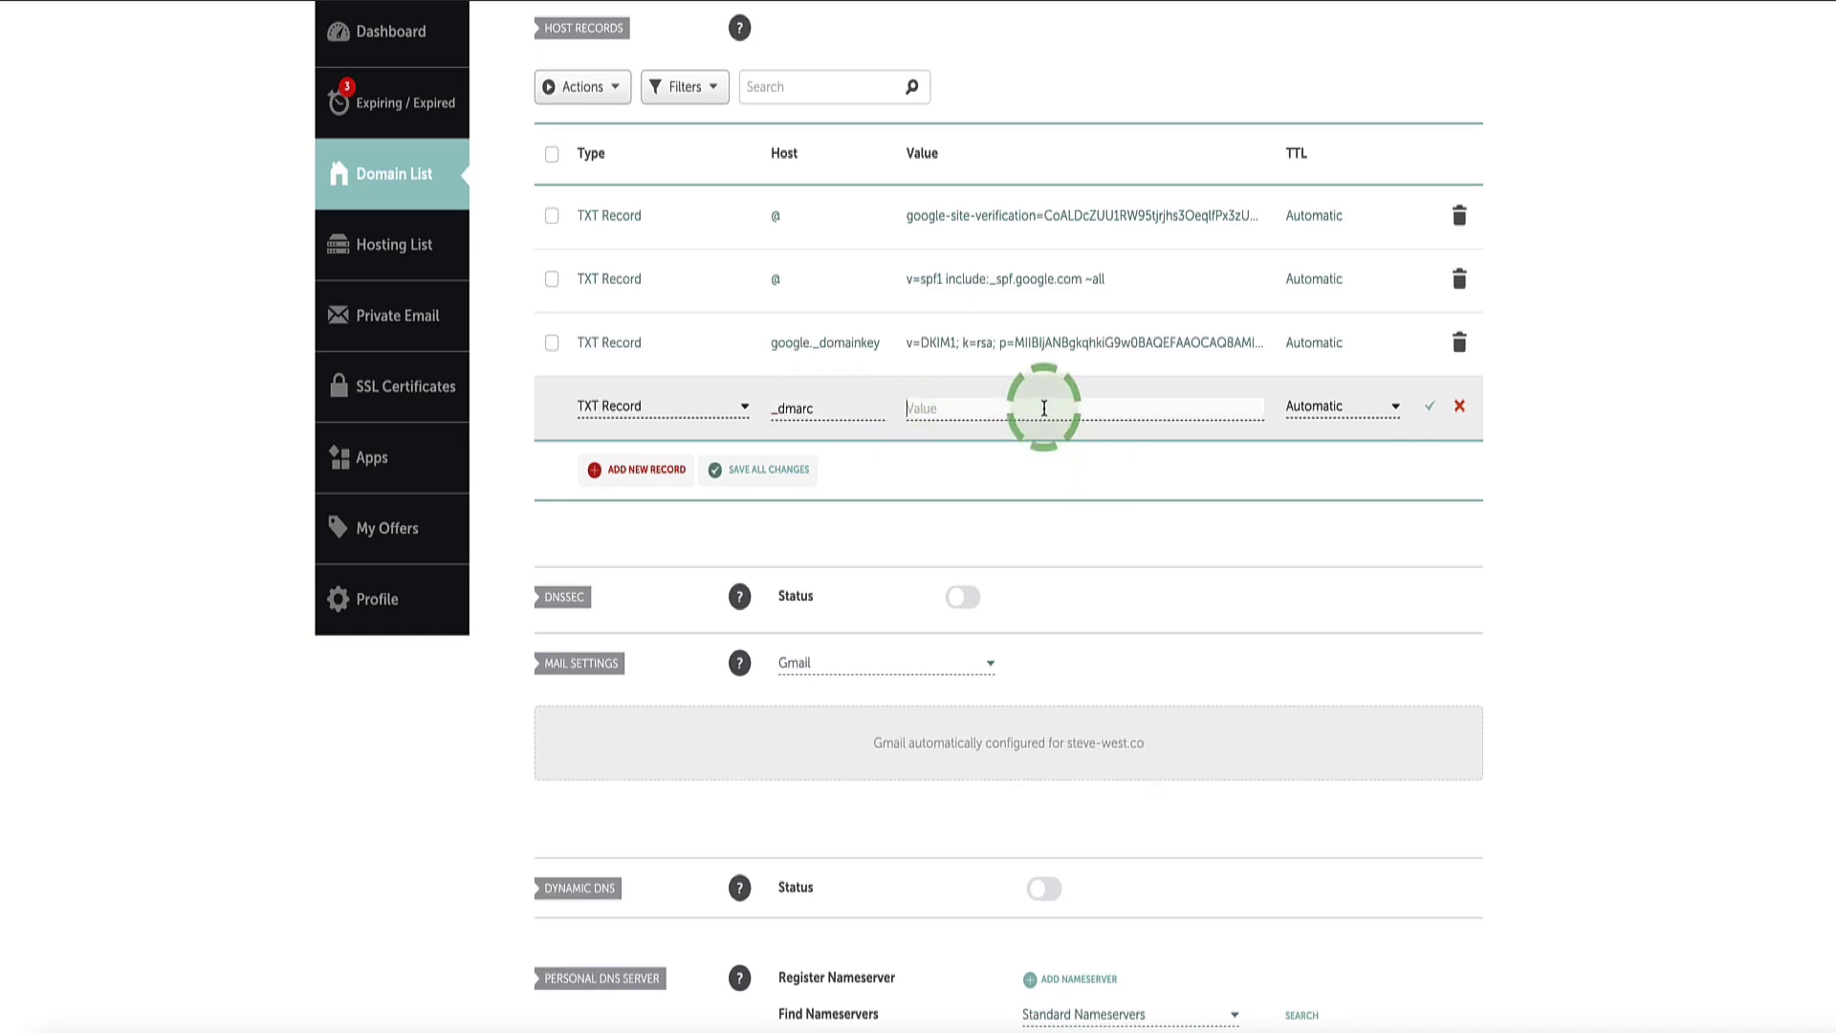
{"action": "key", "text": "ctrl+v"}
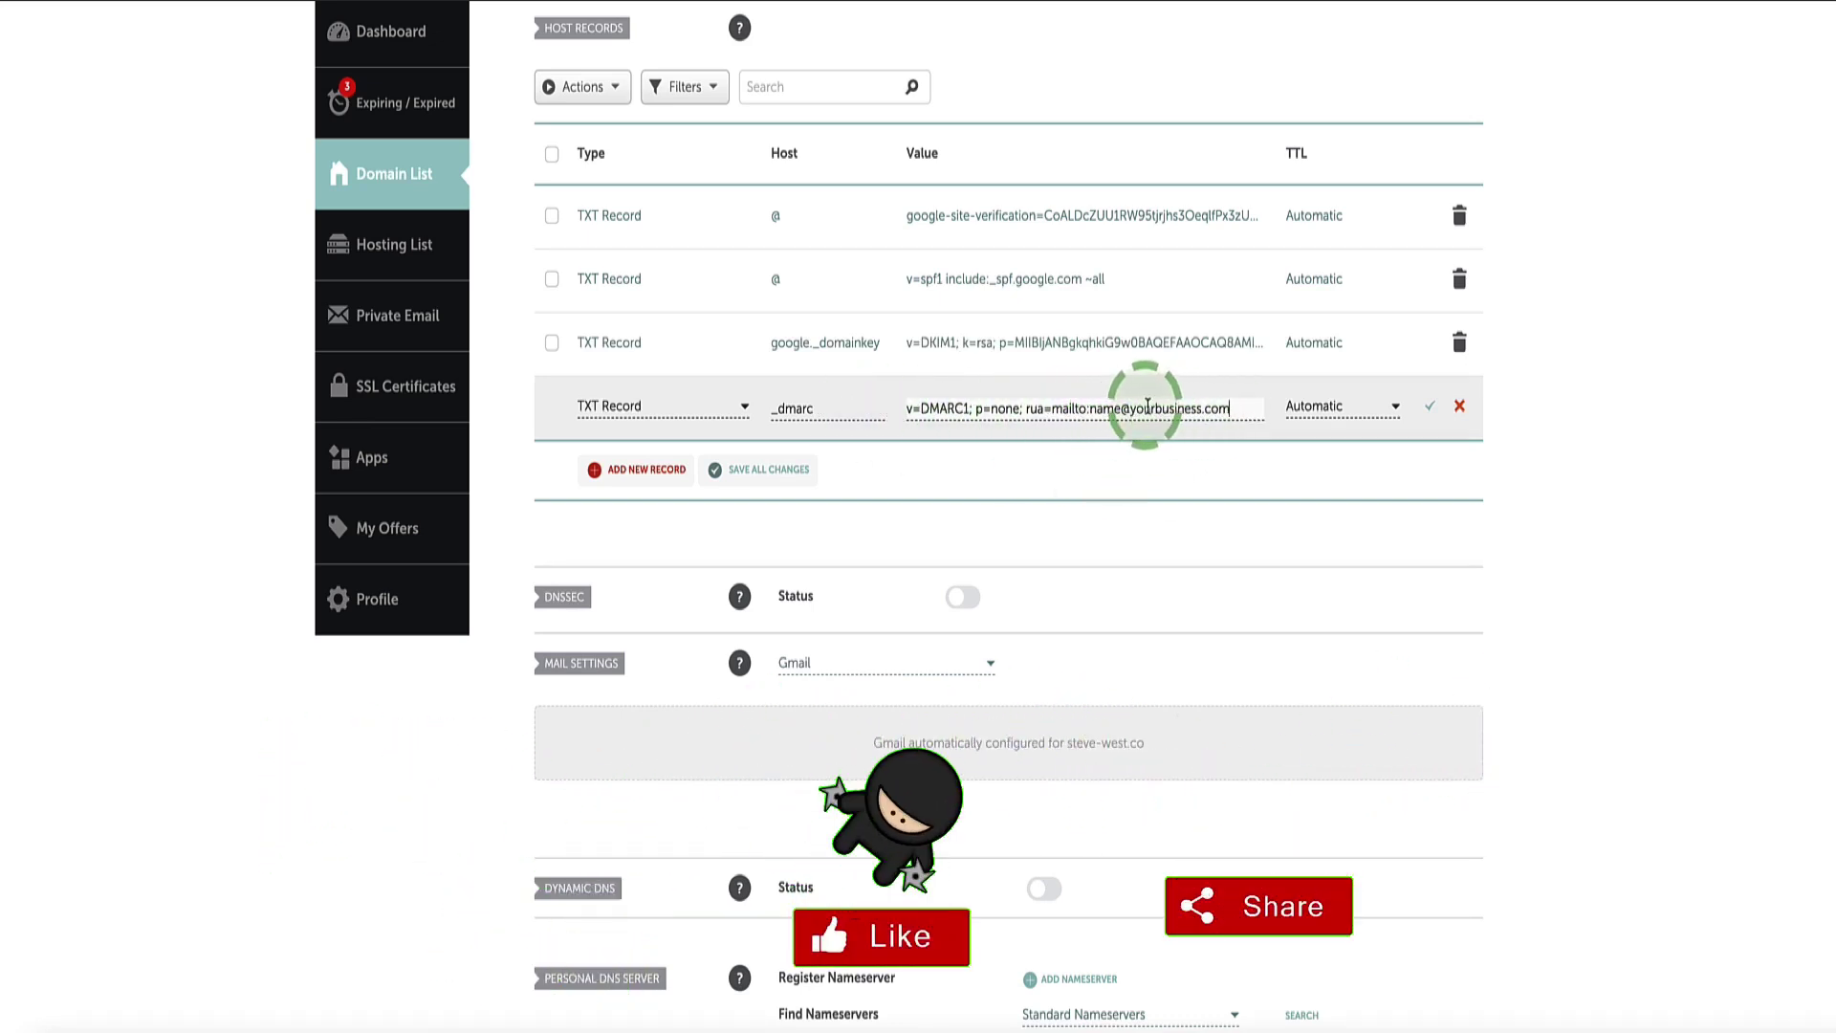
{"action": "left_click_drag", "start_coordinate": [1091, 409], "coordinate": [1213, 422]}
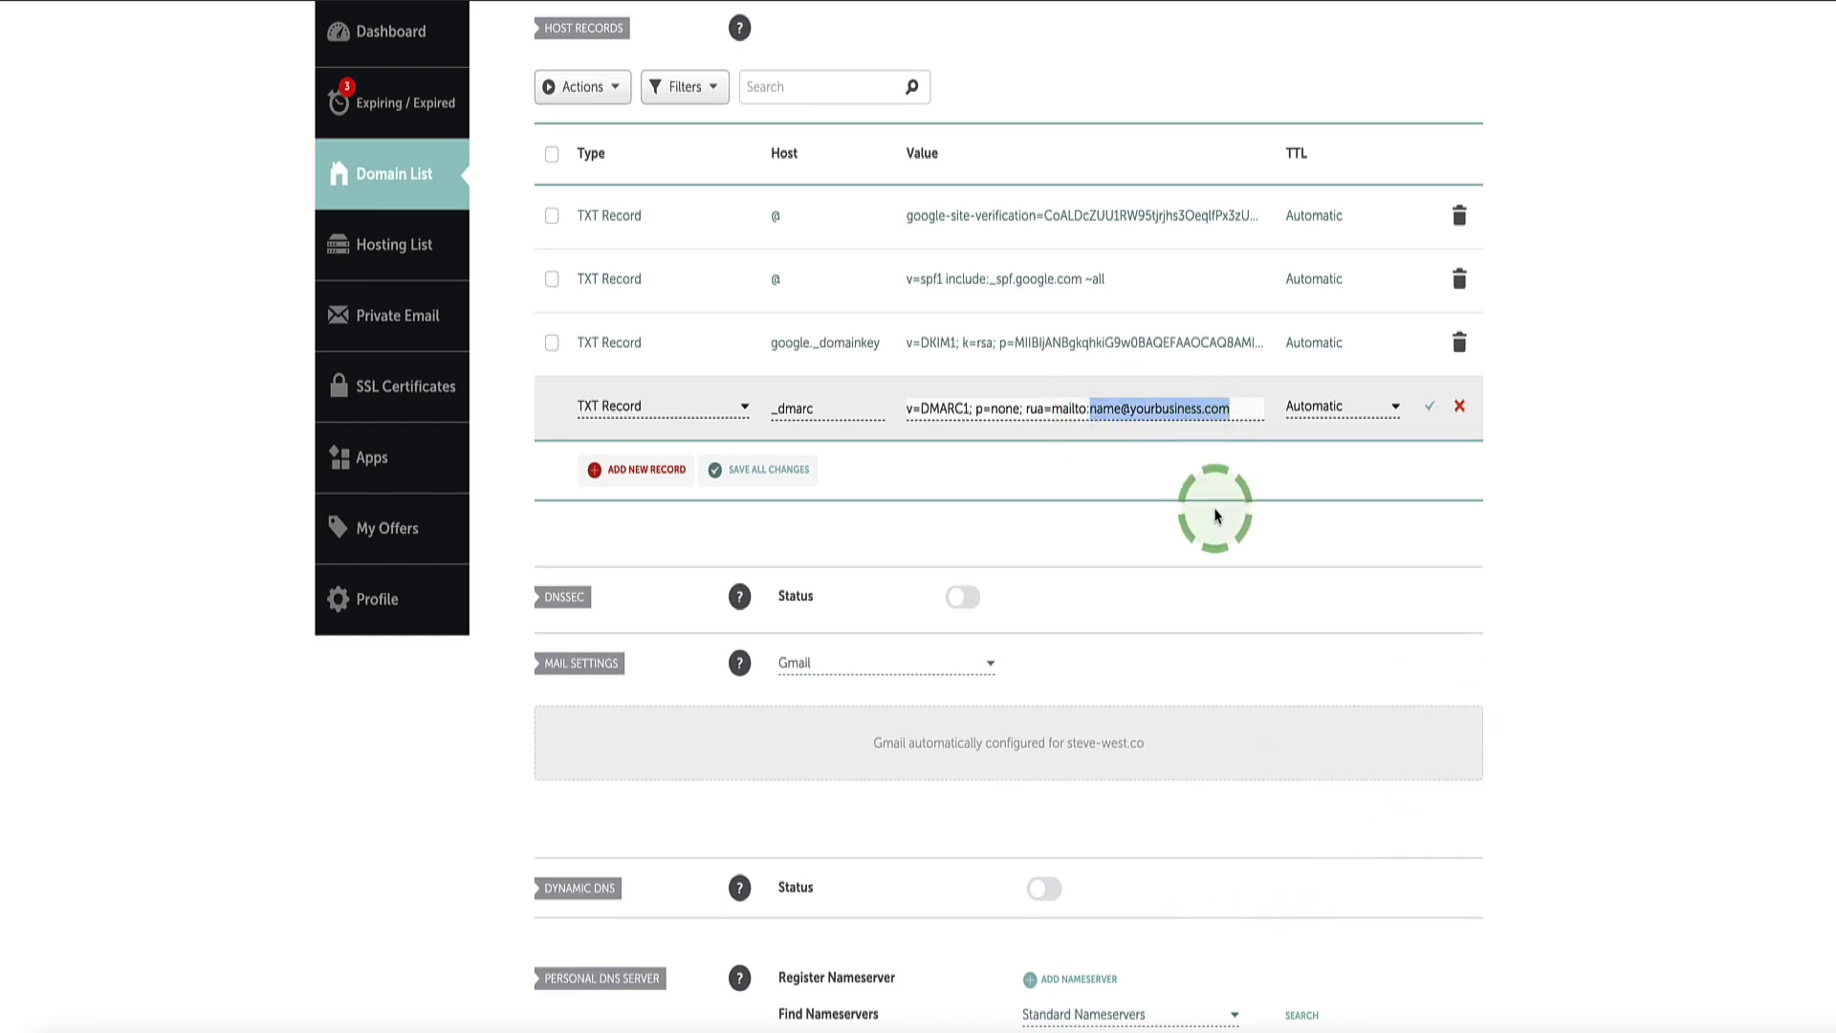
{"action": "key", "text": "BackSpace"}
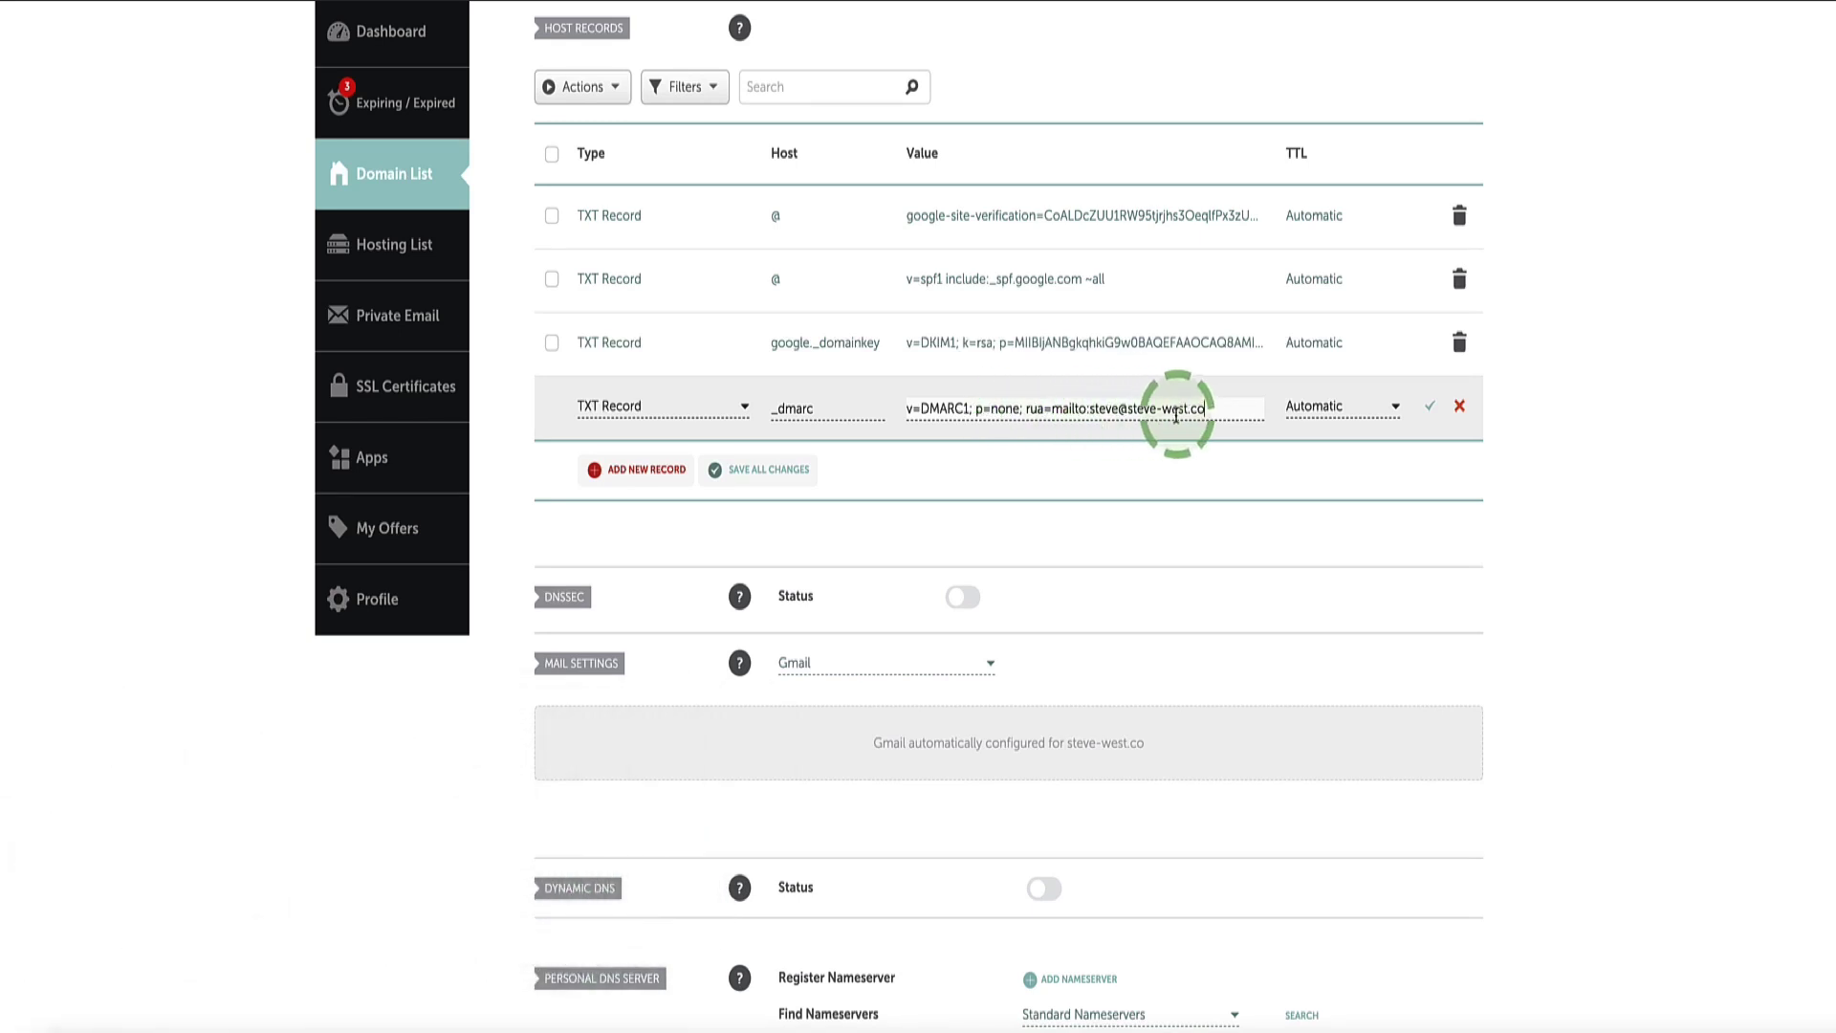
{"action": "left_click", "coordinate": [1429, 410]}
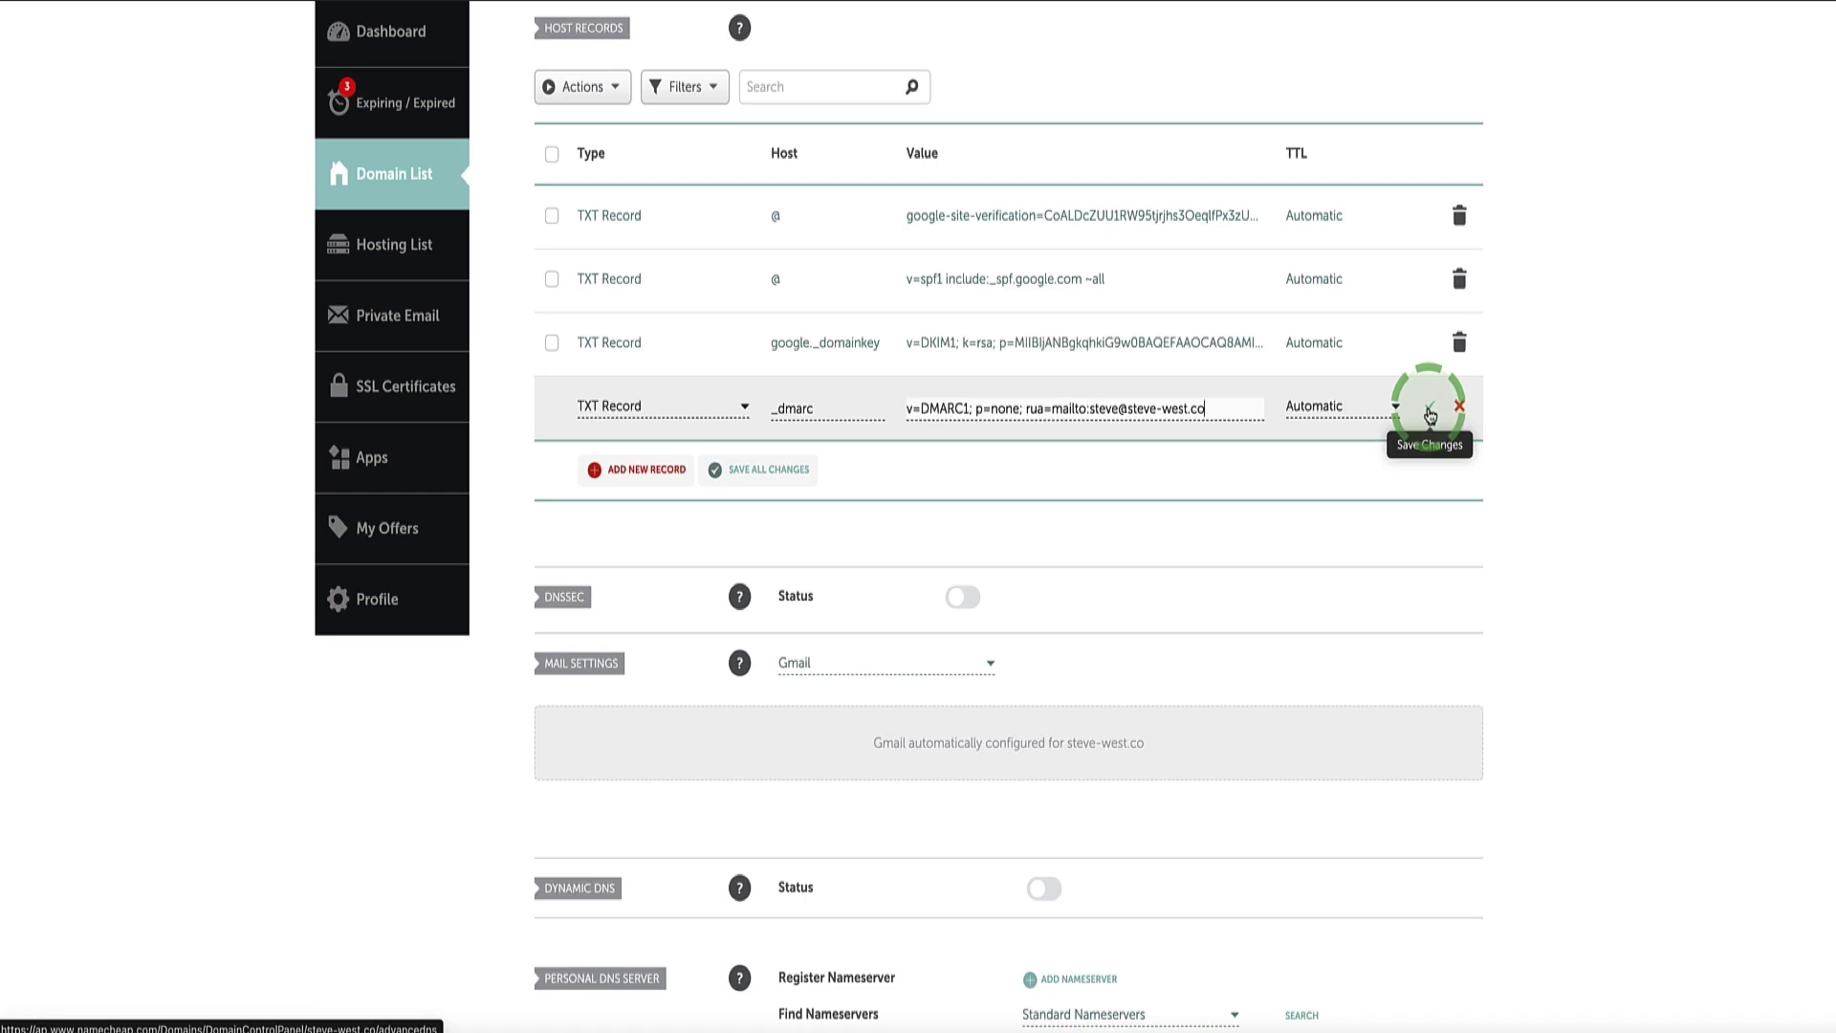
{"action": "left_click", "coordinate": [1587, 450]}
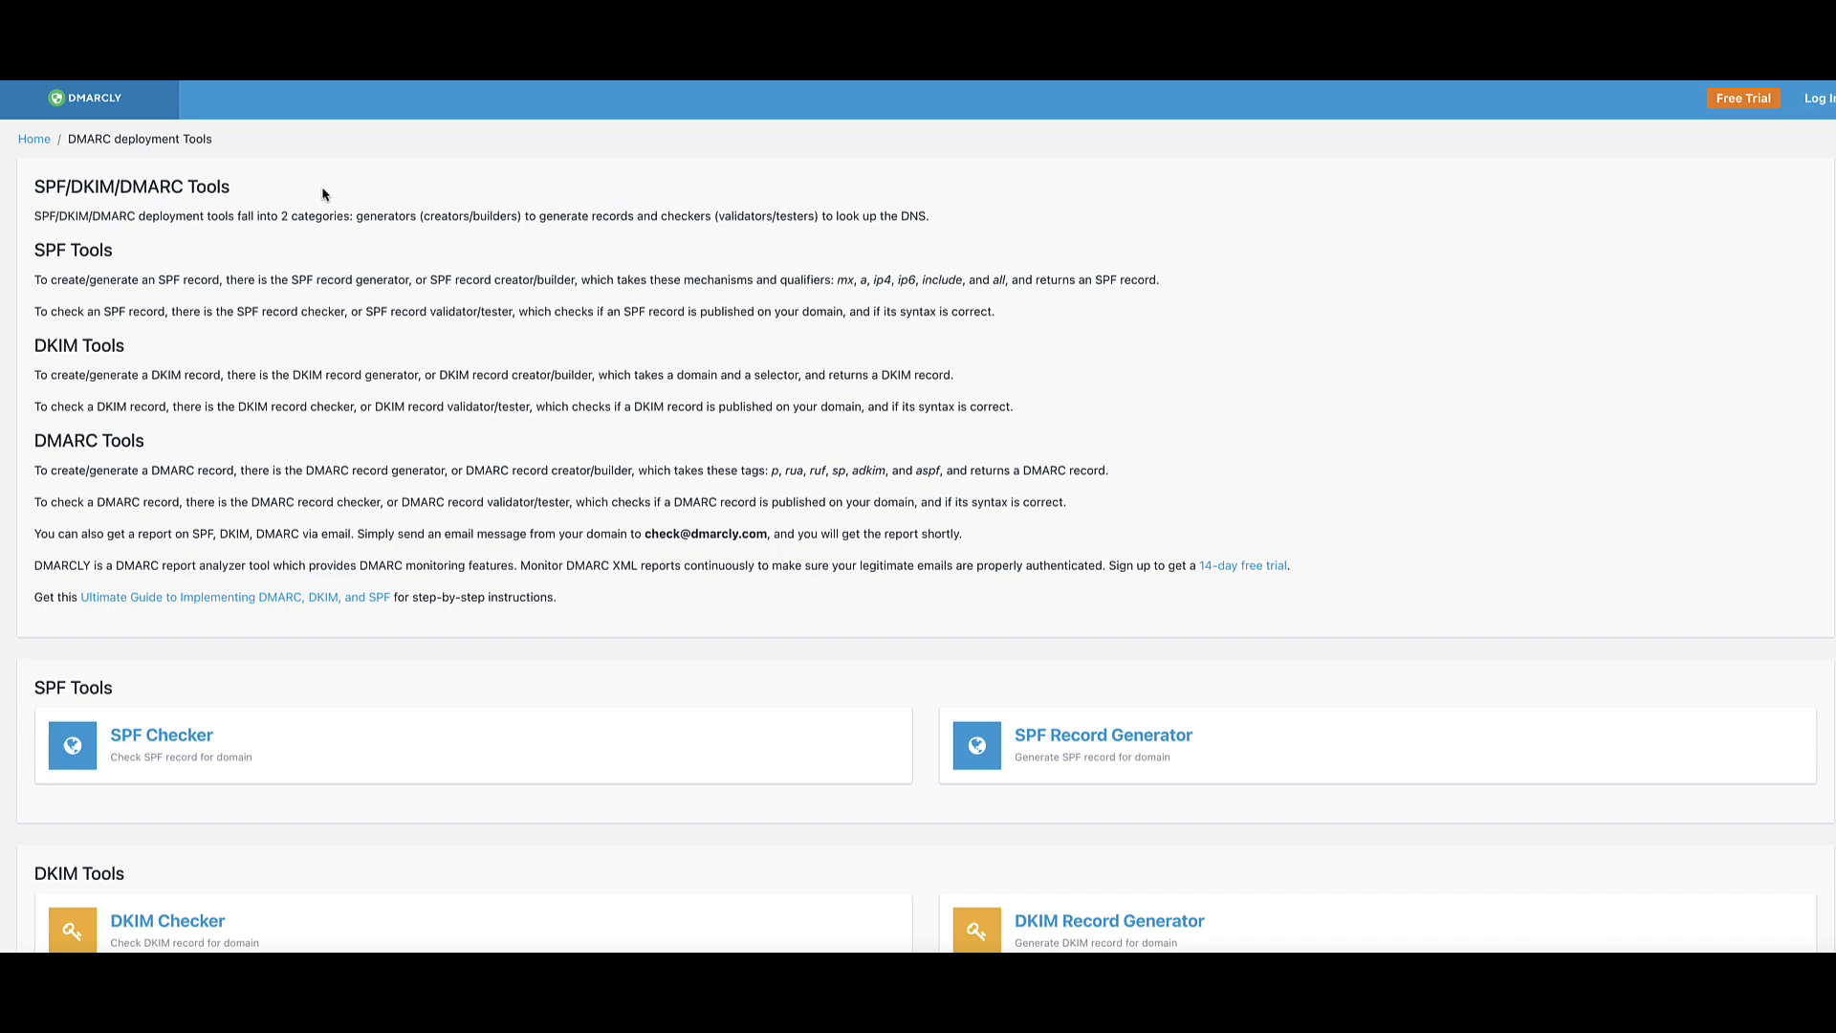
Step: Run DMARCLY's SPF Checker on steve-west.co, confirm Success with 4 DNS queries, and return to the tools
{"action": "scroll", "coordinate": [349, 188], "scroll_direction": "down", "scroll_amount": 4}
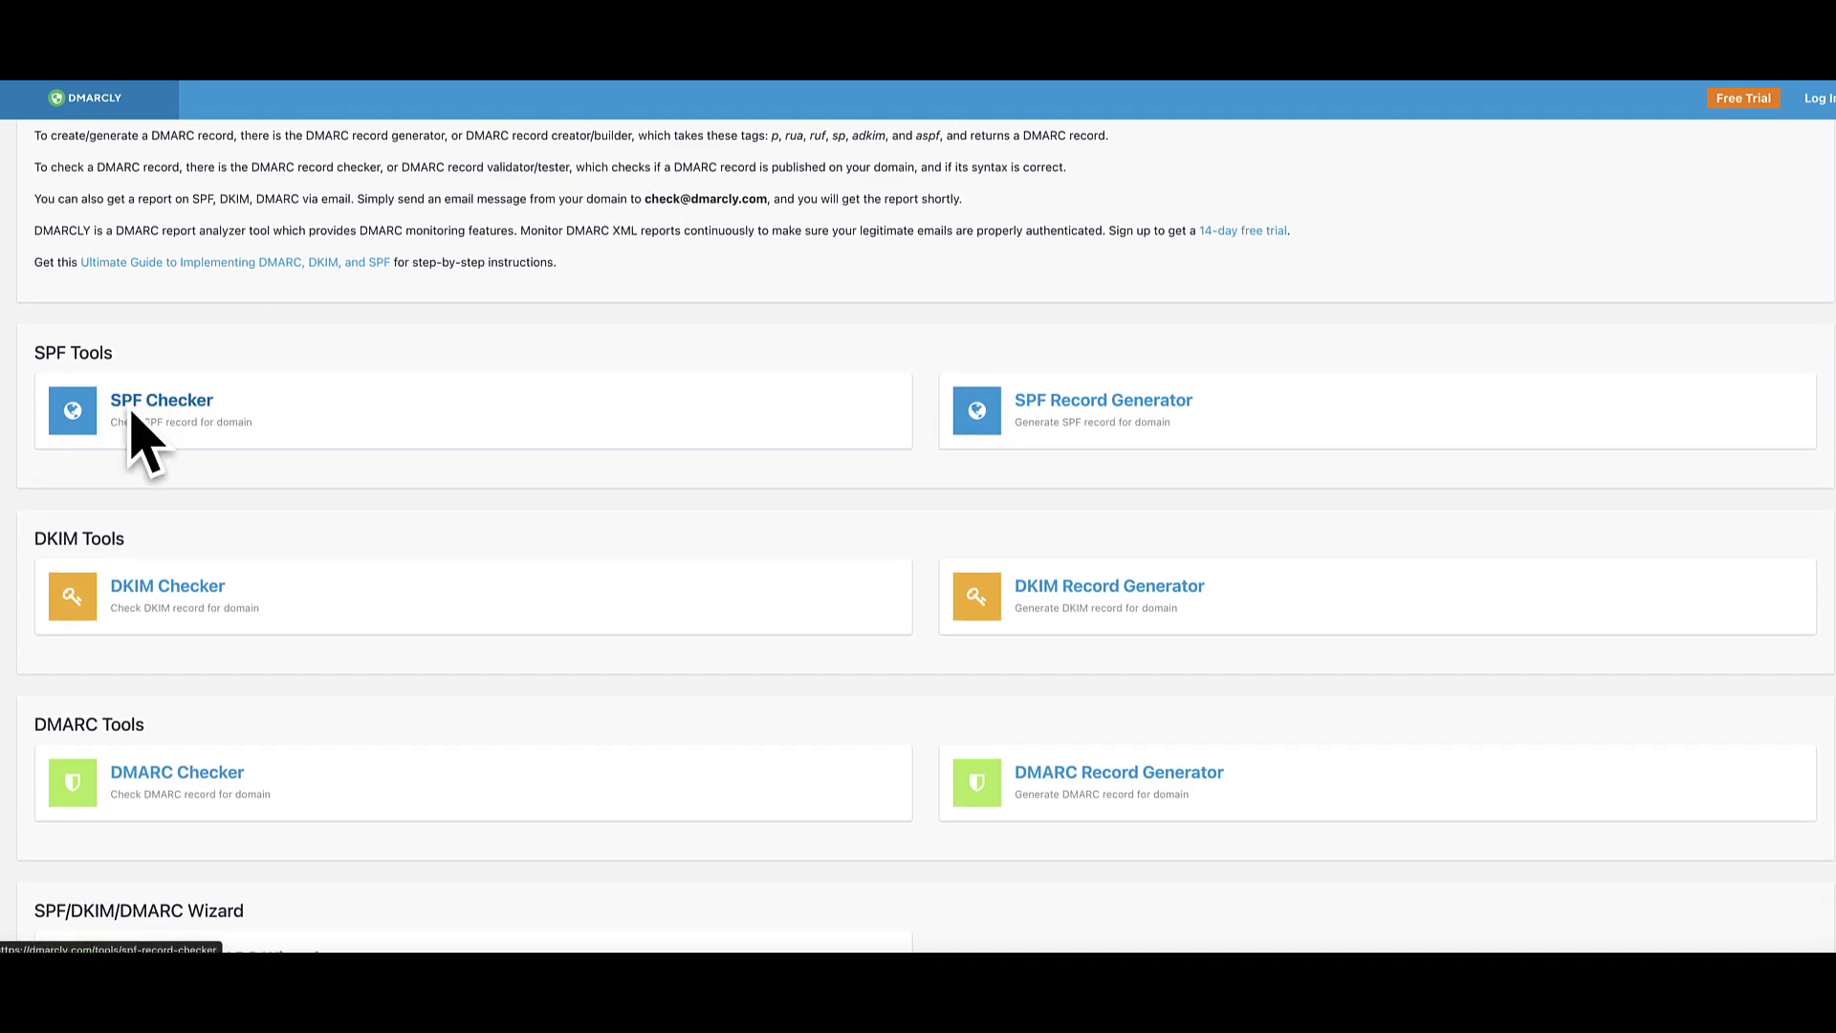
{"action": "left_click", "coordinate": [135, 412]}
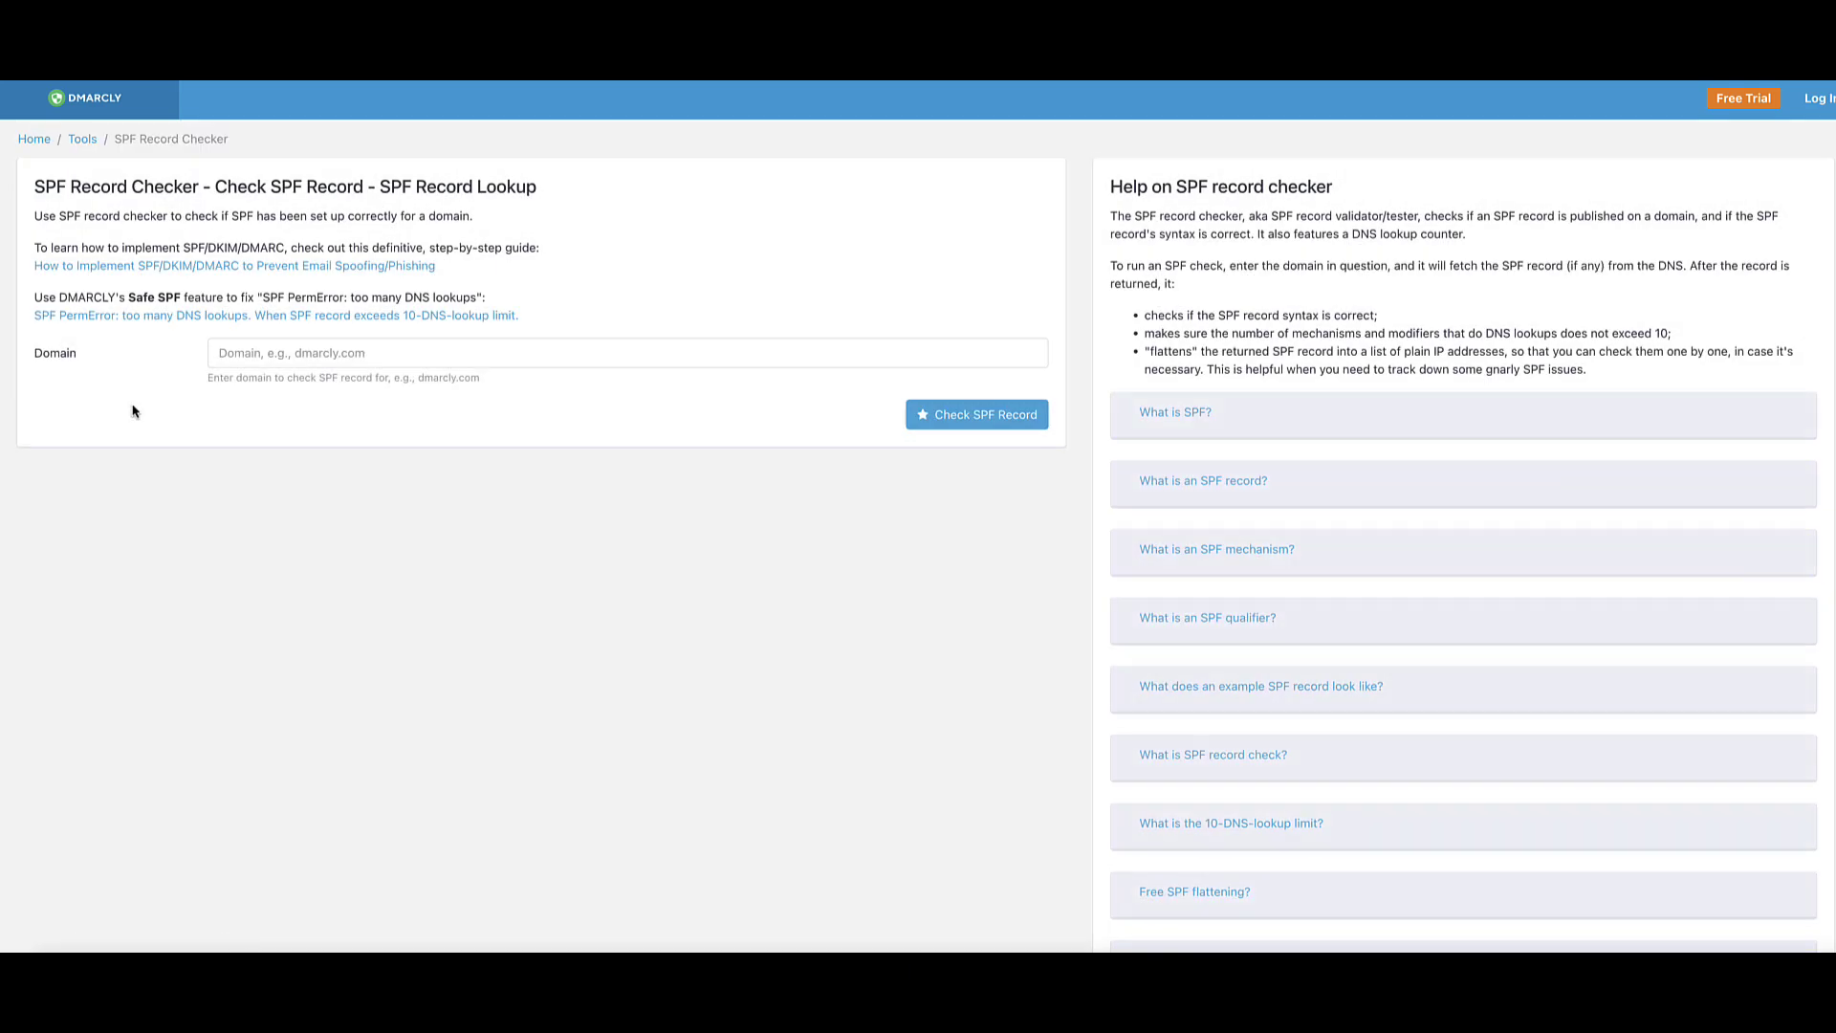
{"action": "left_click", "coordinate": [266, 353]}
{"action": "type", "text": "steve-west.co"}
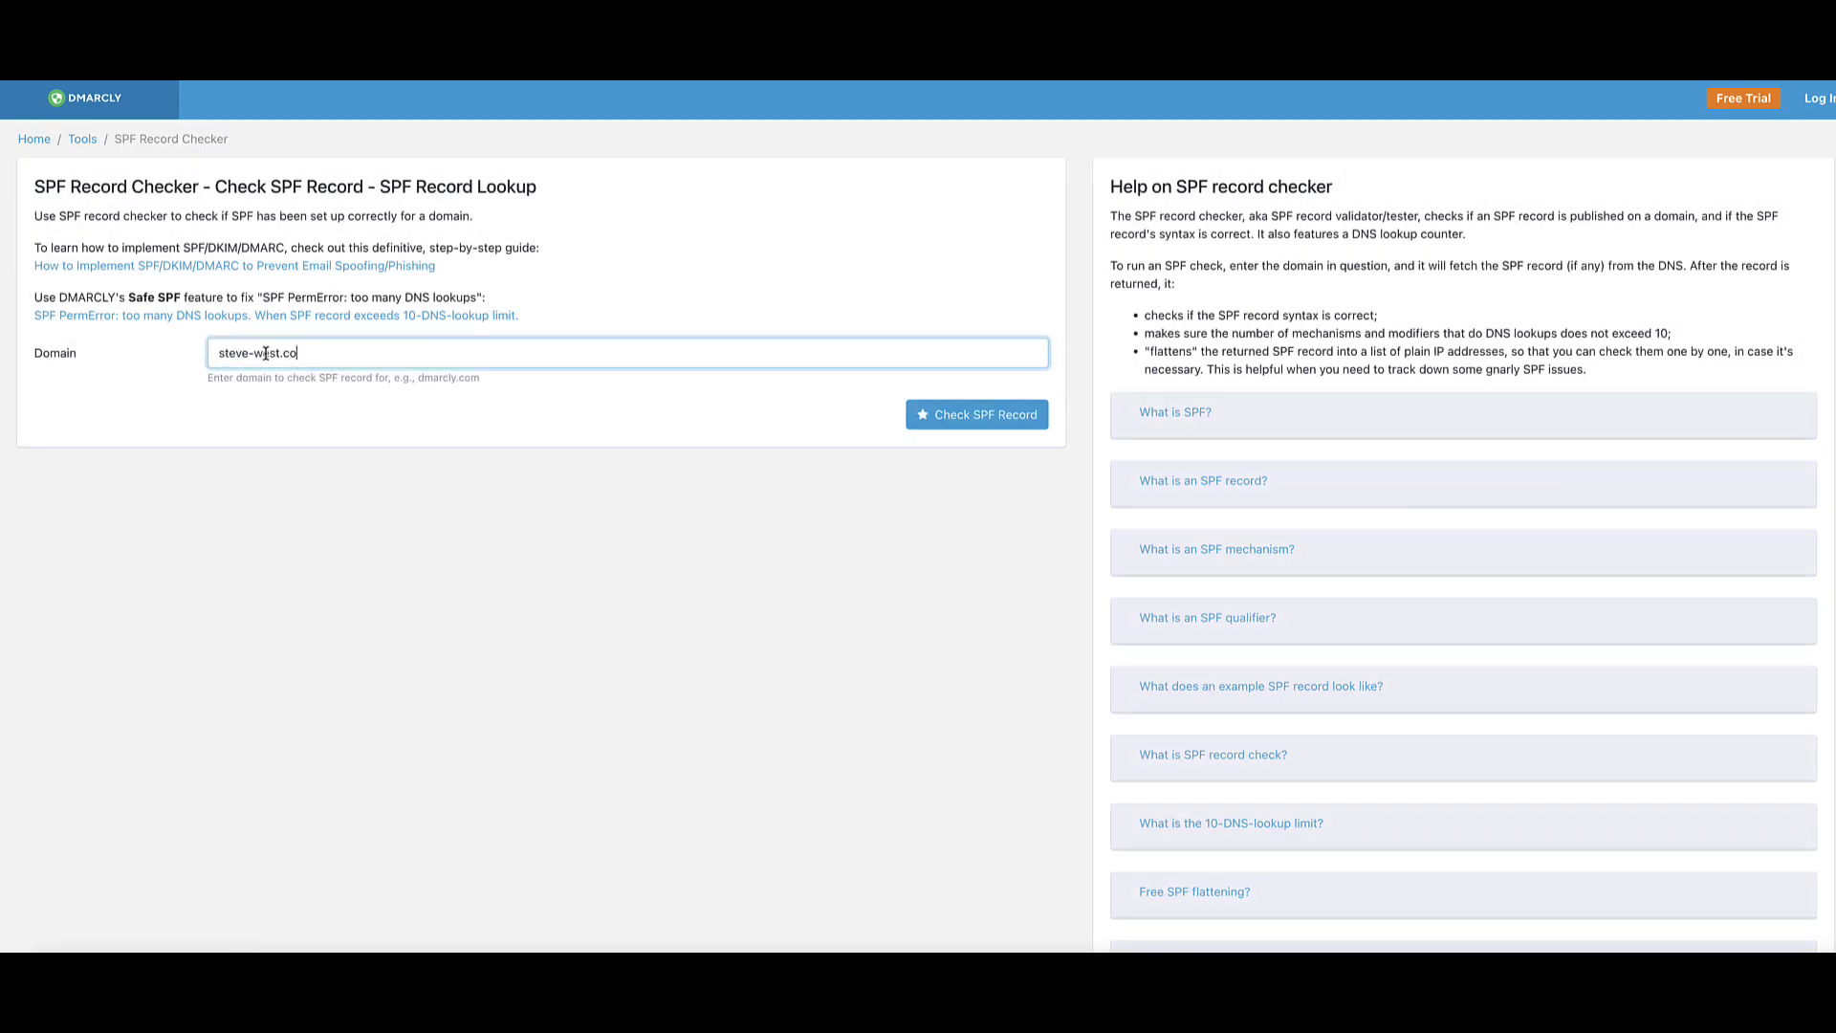
{"action": "left_click", "coordinate": [958, 417]}
{"action": "left_click_drag", "start_coordinate": [129, 516], "coordinate": [52, 516]}
{"action": "left_click", "coordinate": [115, 516]}
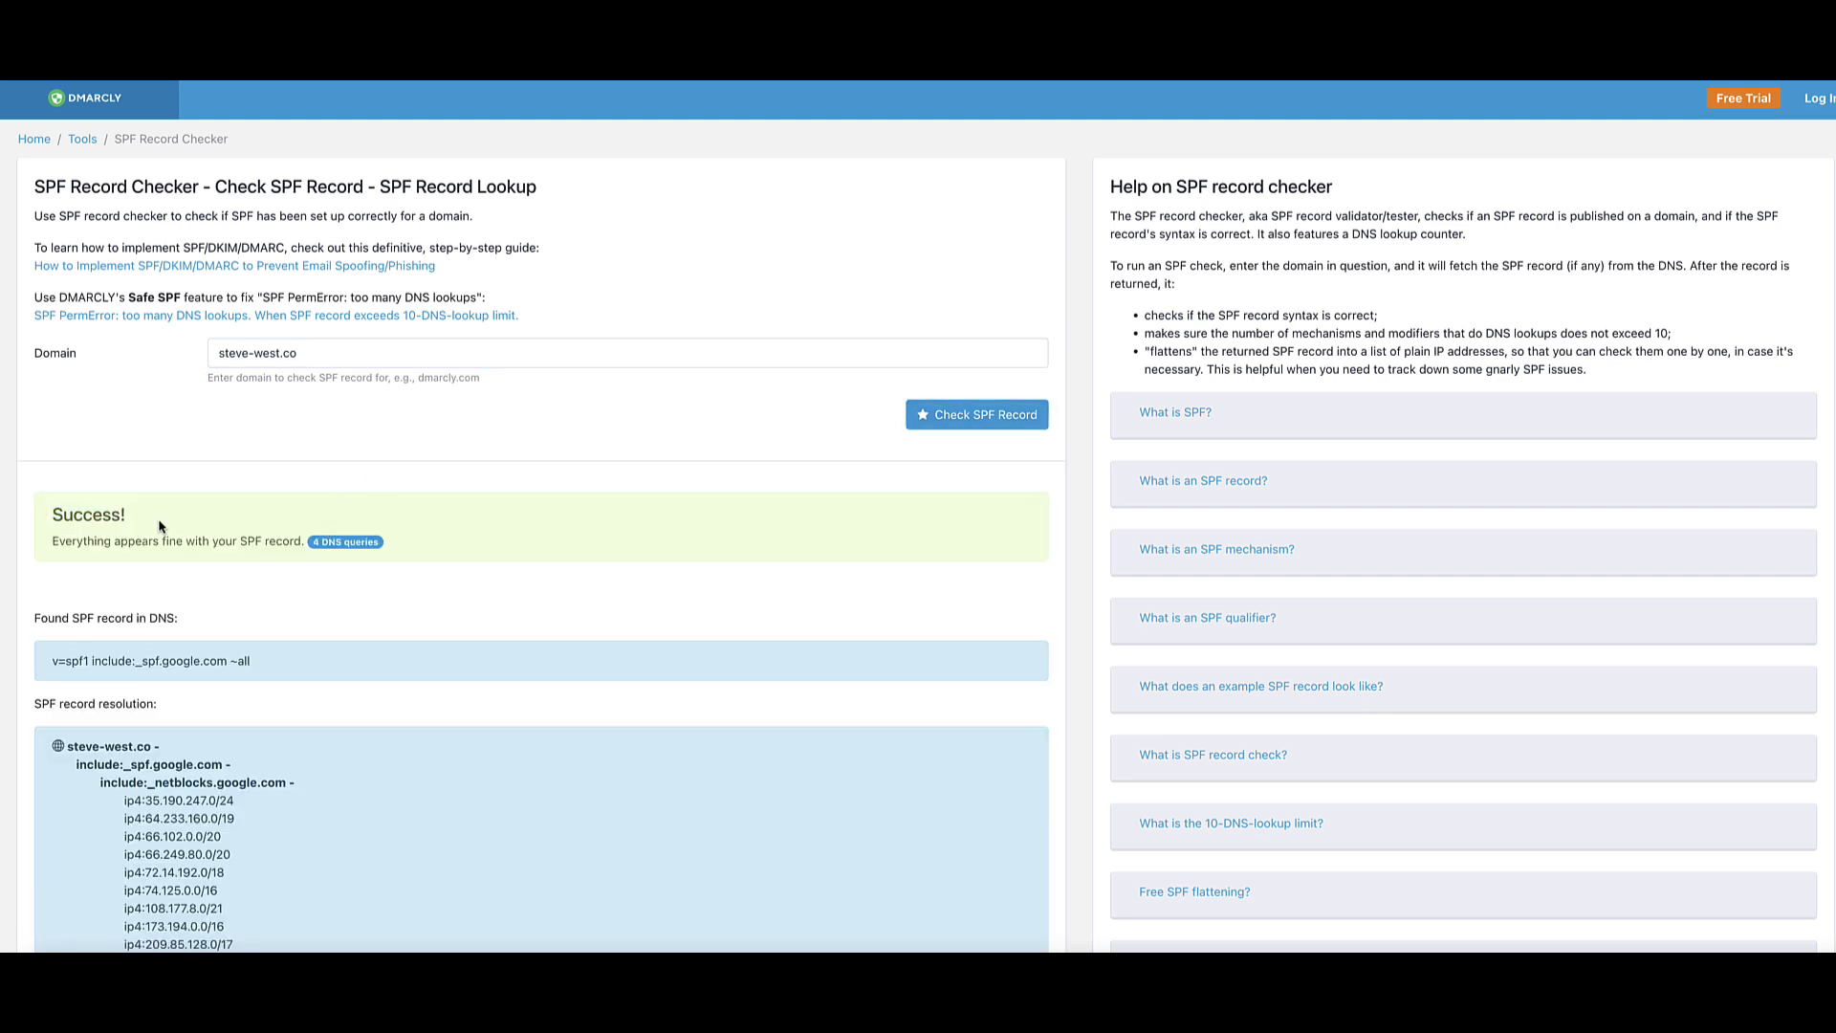
{"action": "key", "text": "alt+Left"}
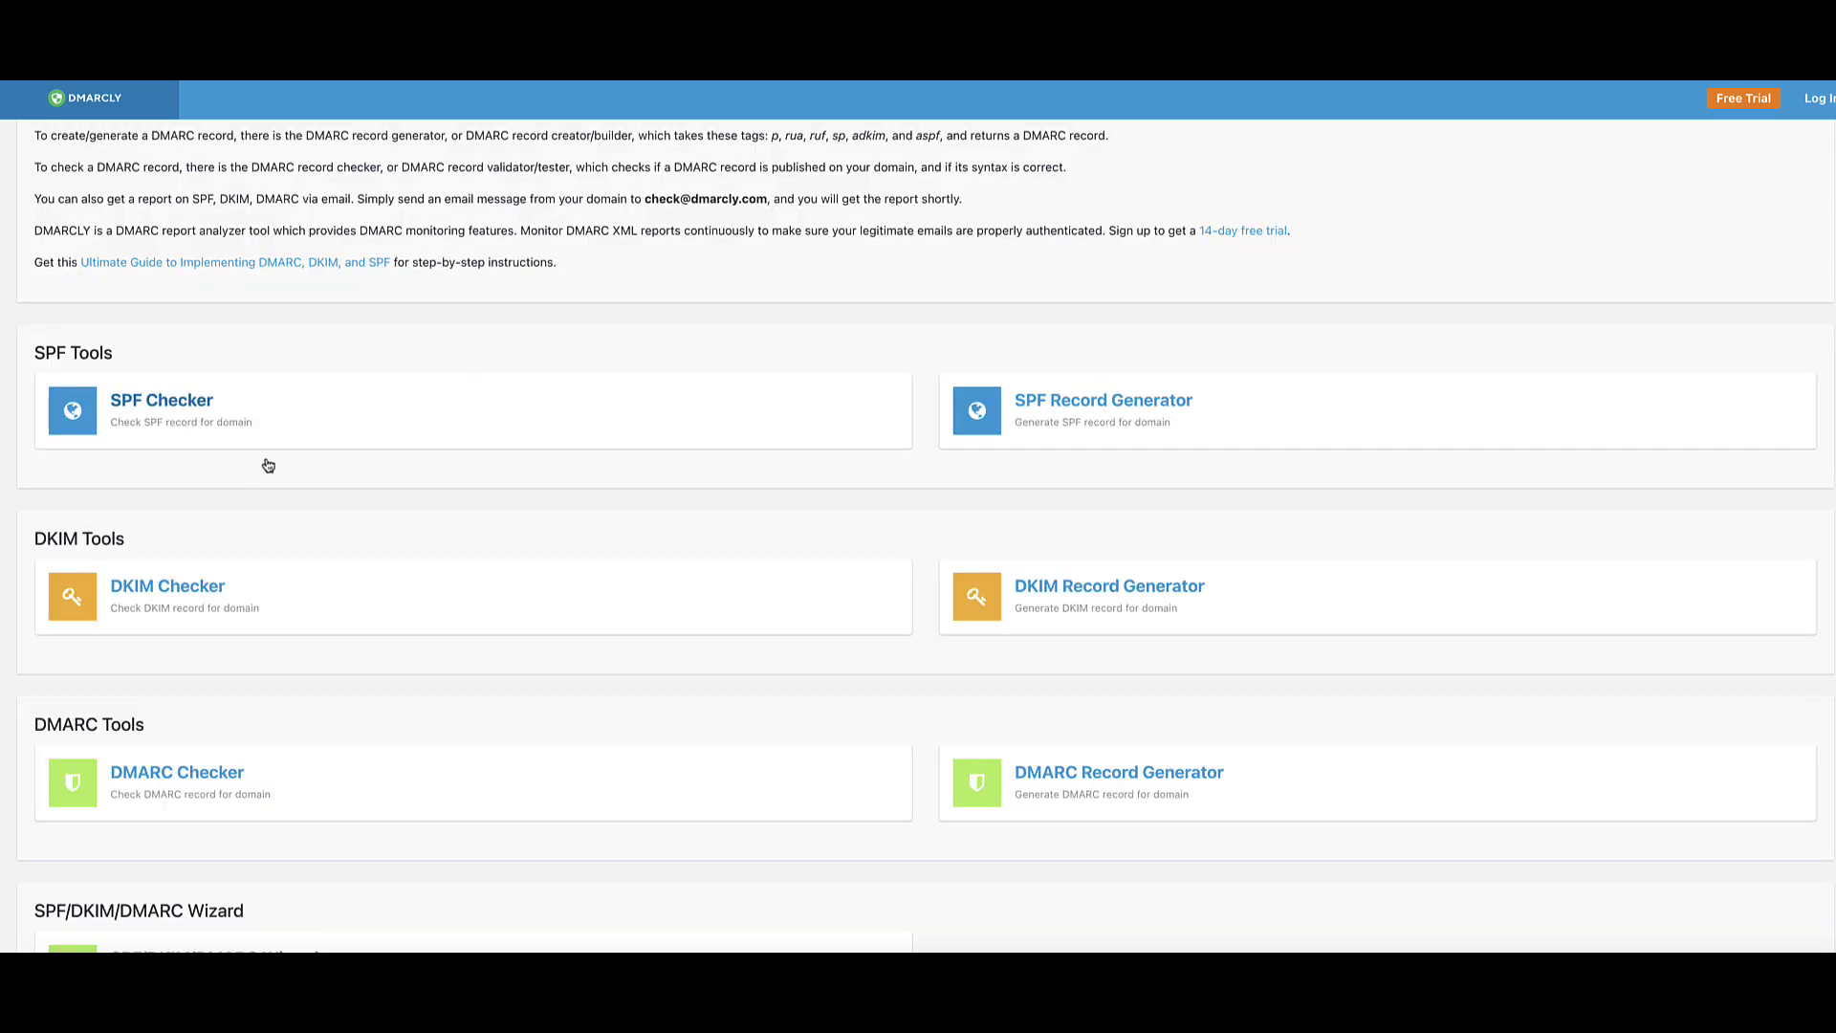
{"action": "scroll", "coordinate": [278, 454], "scroll_direction": "down", "scroll_amount": 1}
Step: Check steve-west.co's DKIM record with selector google and confirm the Success result
{"action": "left_click", "coordinate": [174, 537]}
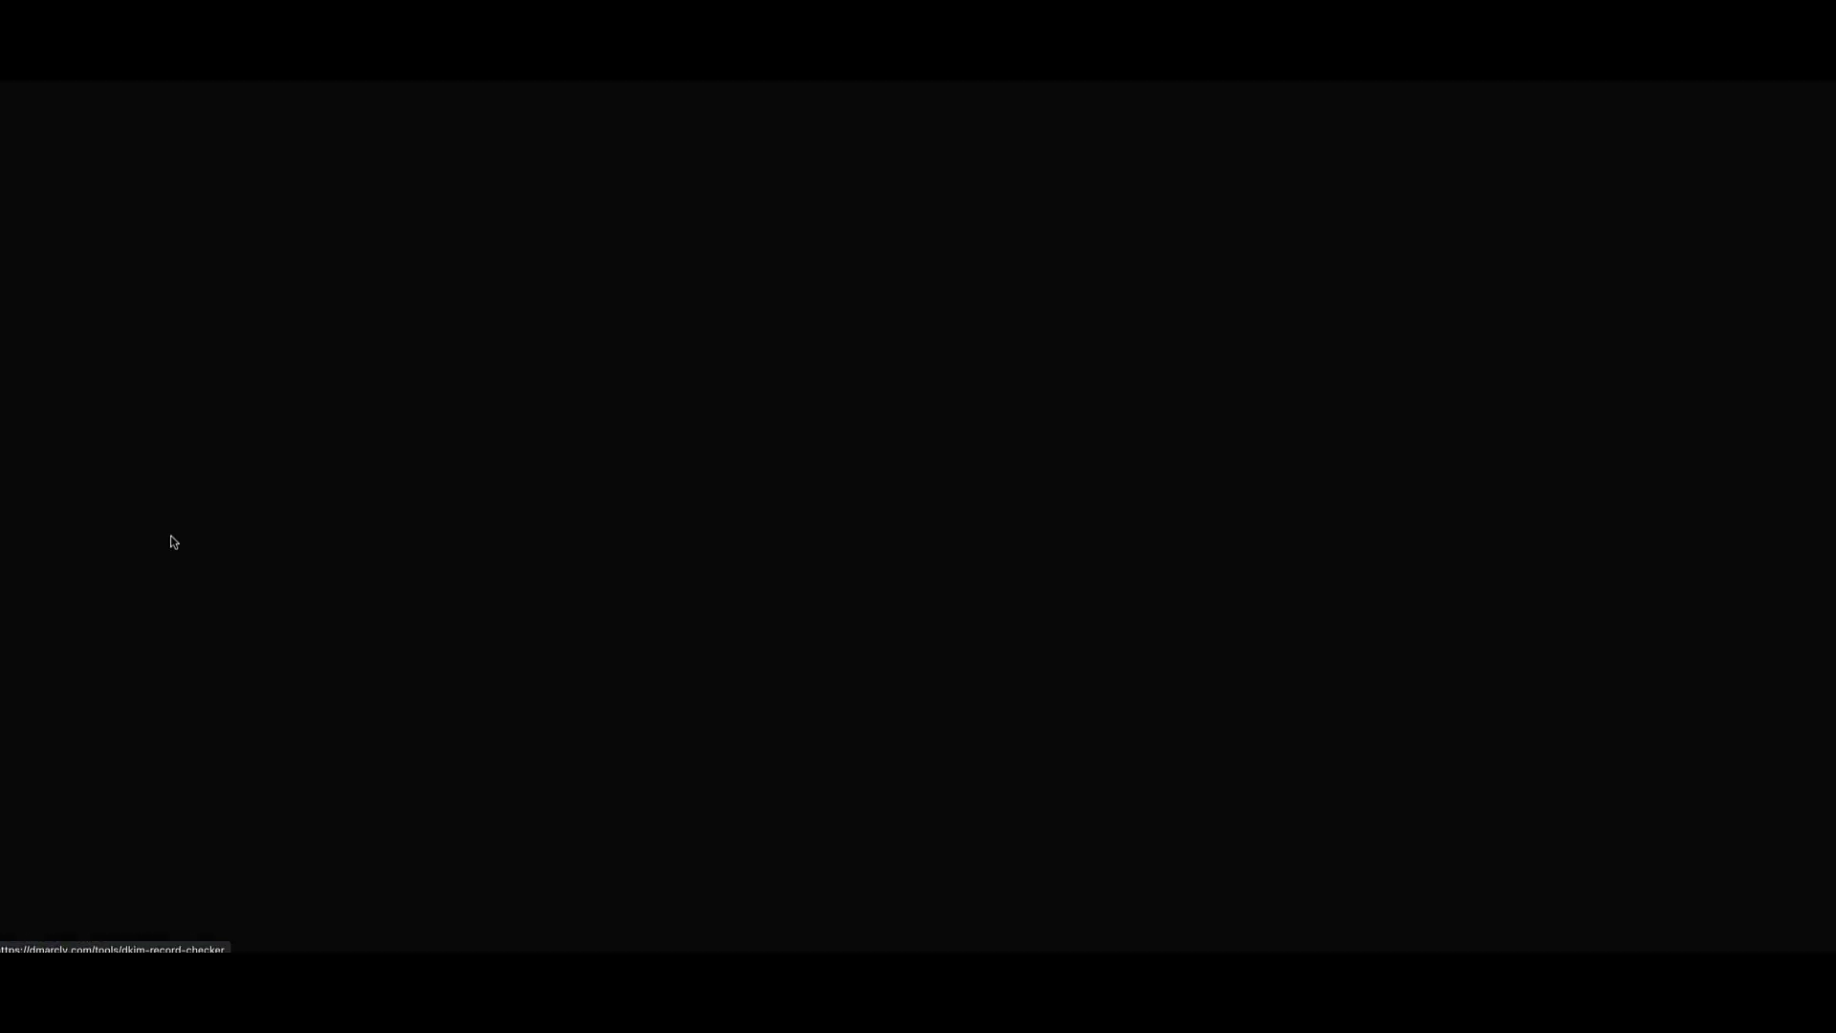
{"action": "left_click", "coordinate": [341, 305]}
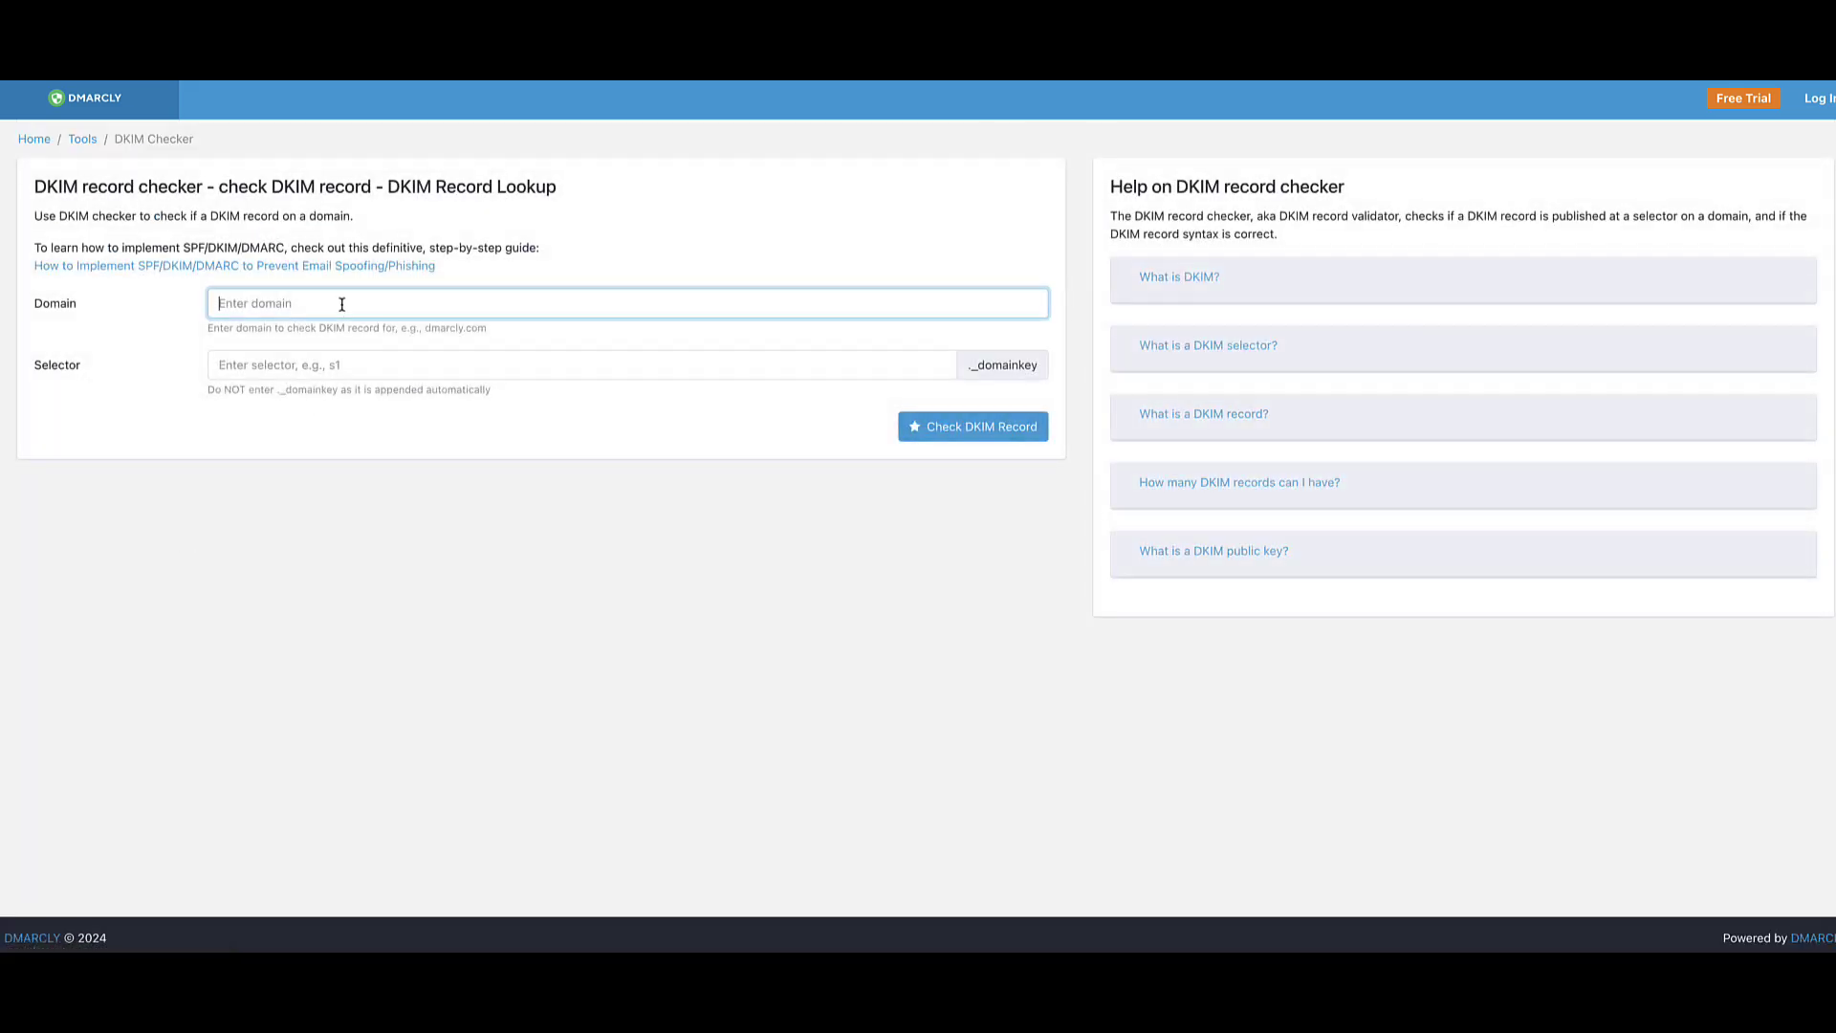
{"action": "type", "text": "steve-west.co"}
{"action": "left_click", "coordinate": [288, 369]}
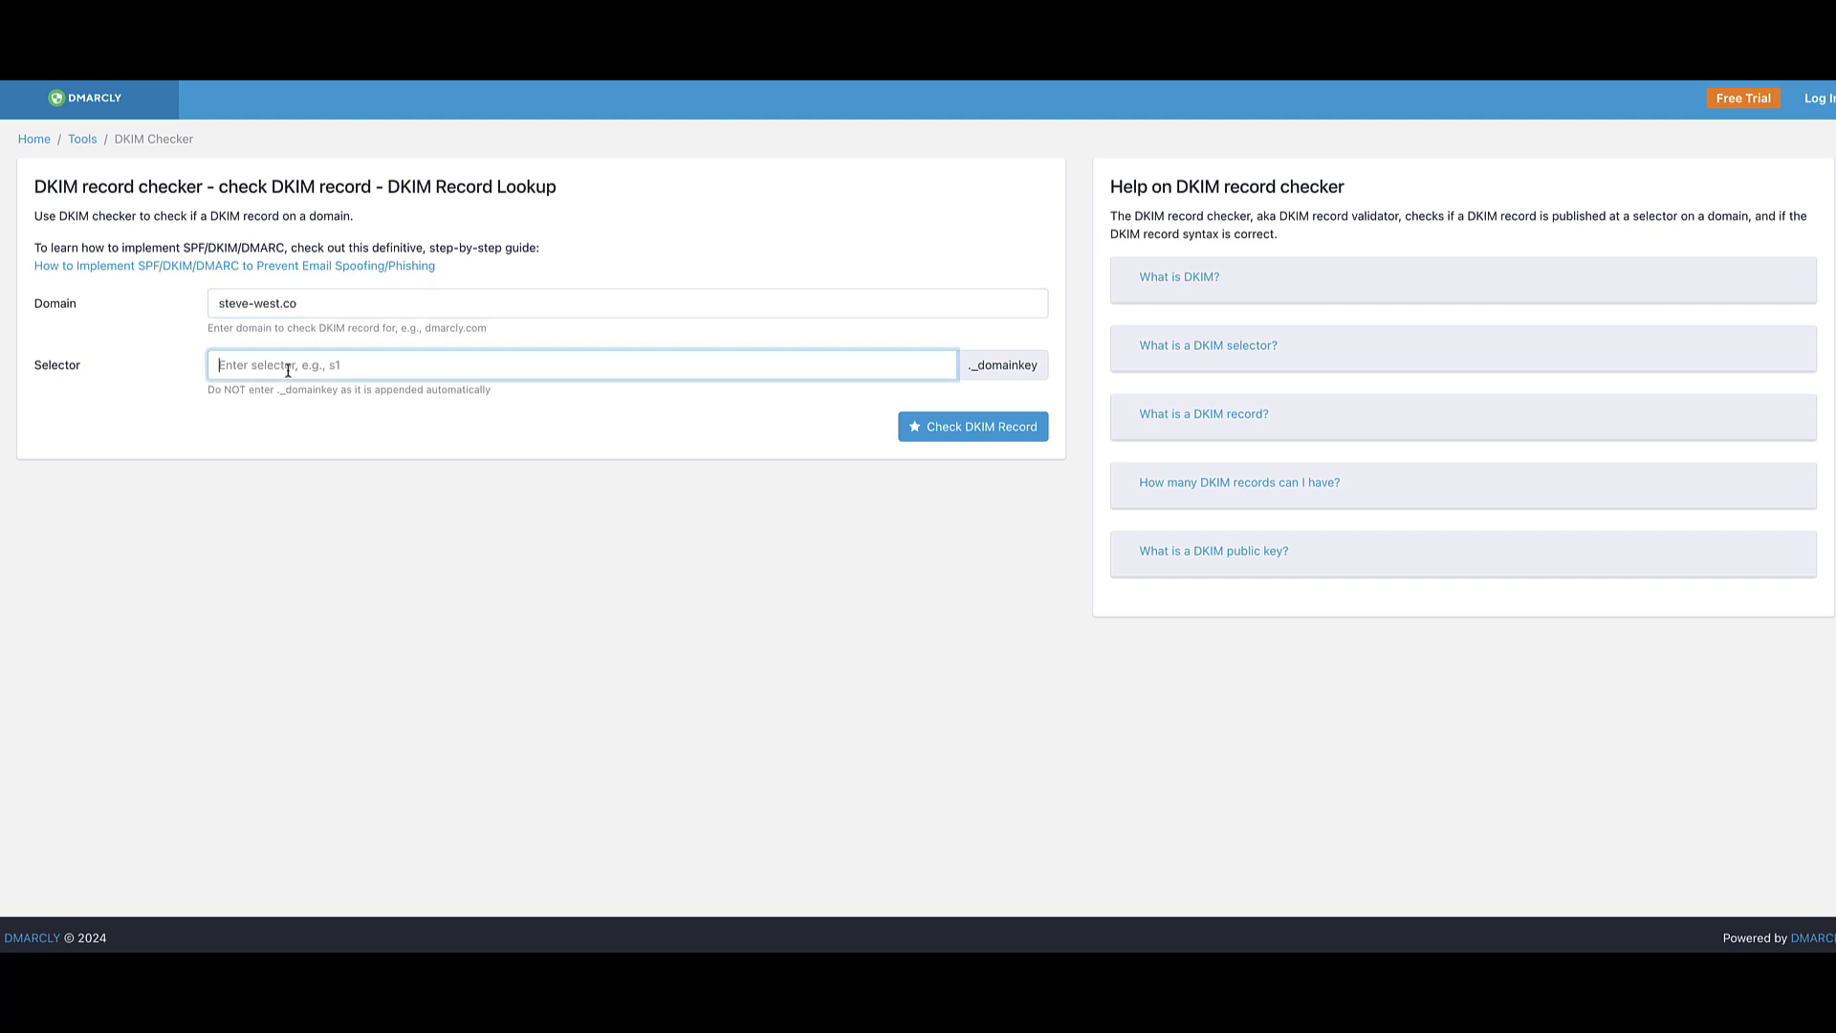
{"action": "type", "text": "google"}
{"action": "left_click", "coordinate": [956, 428]}
{"action": "left_click_drag", "start_coordinate": [130, 526], "coordinate": [49, 536]}
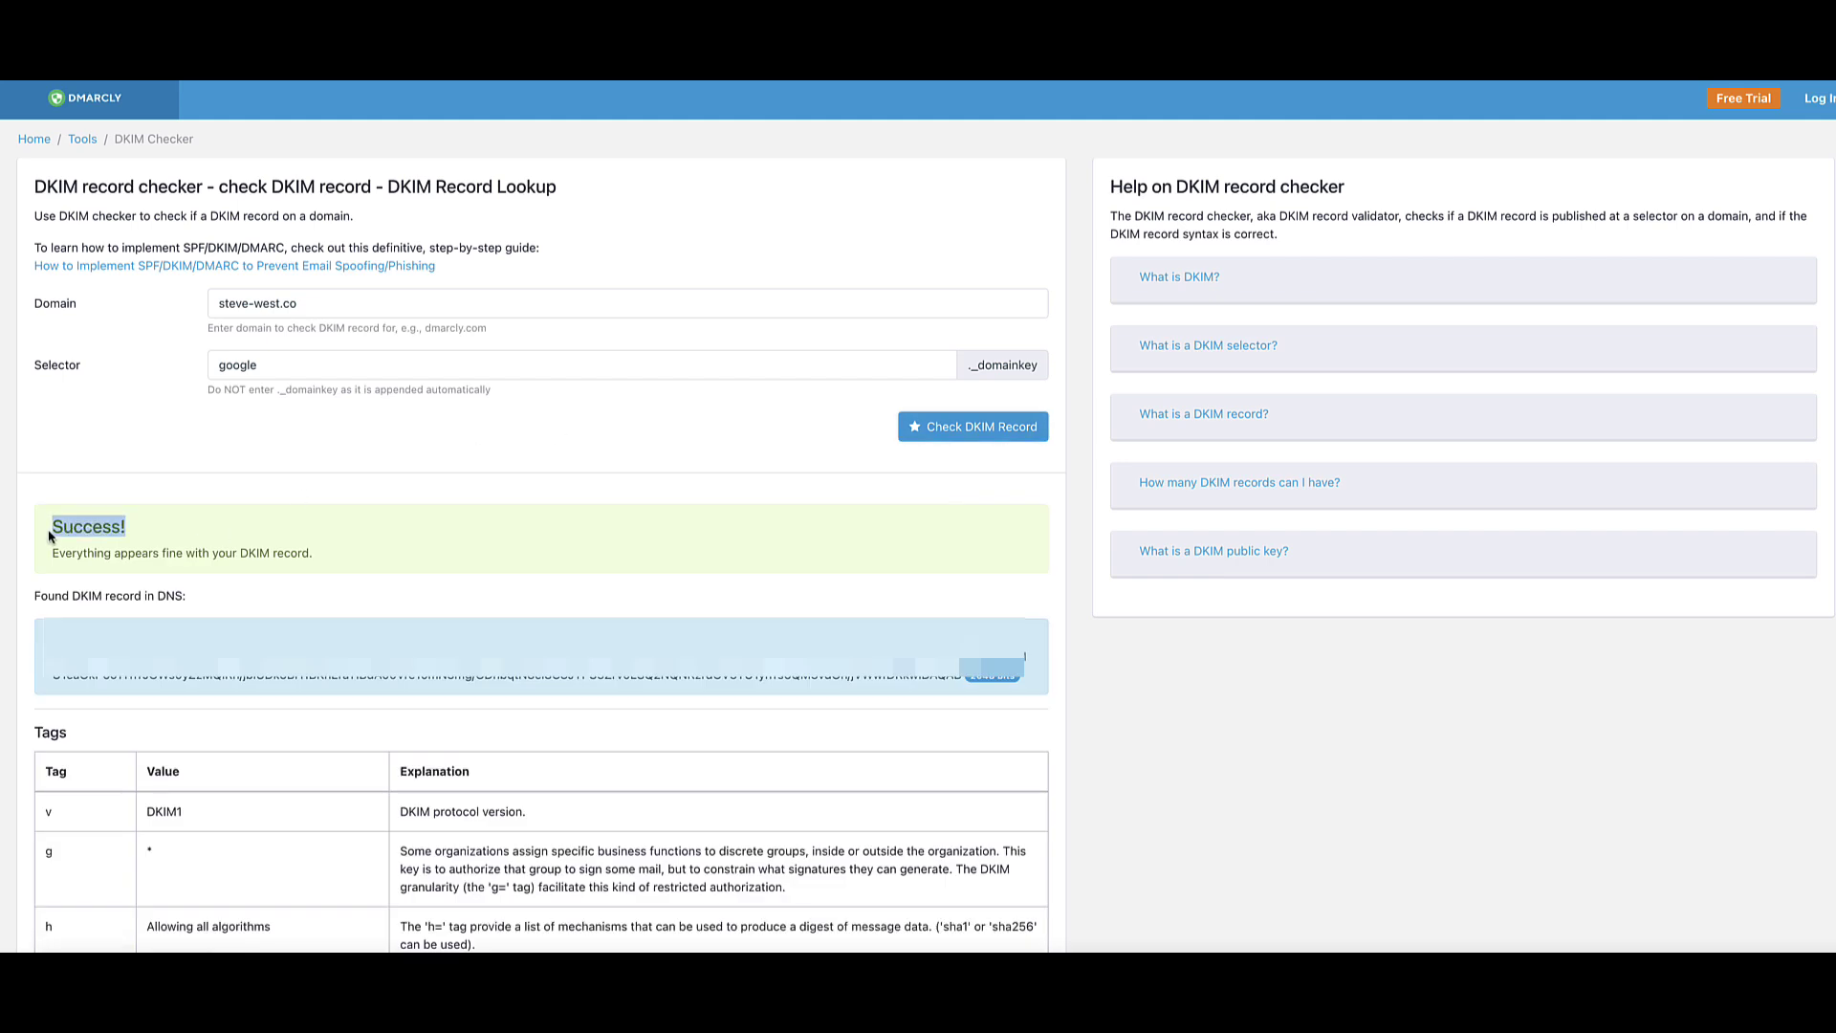
{"action": "left_click", "coordinate": [45, 540]}
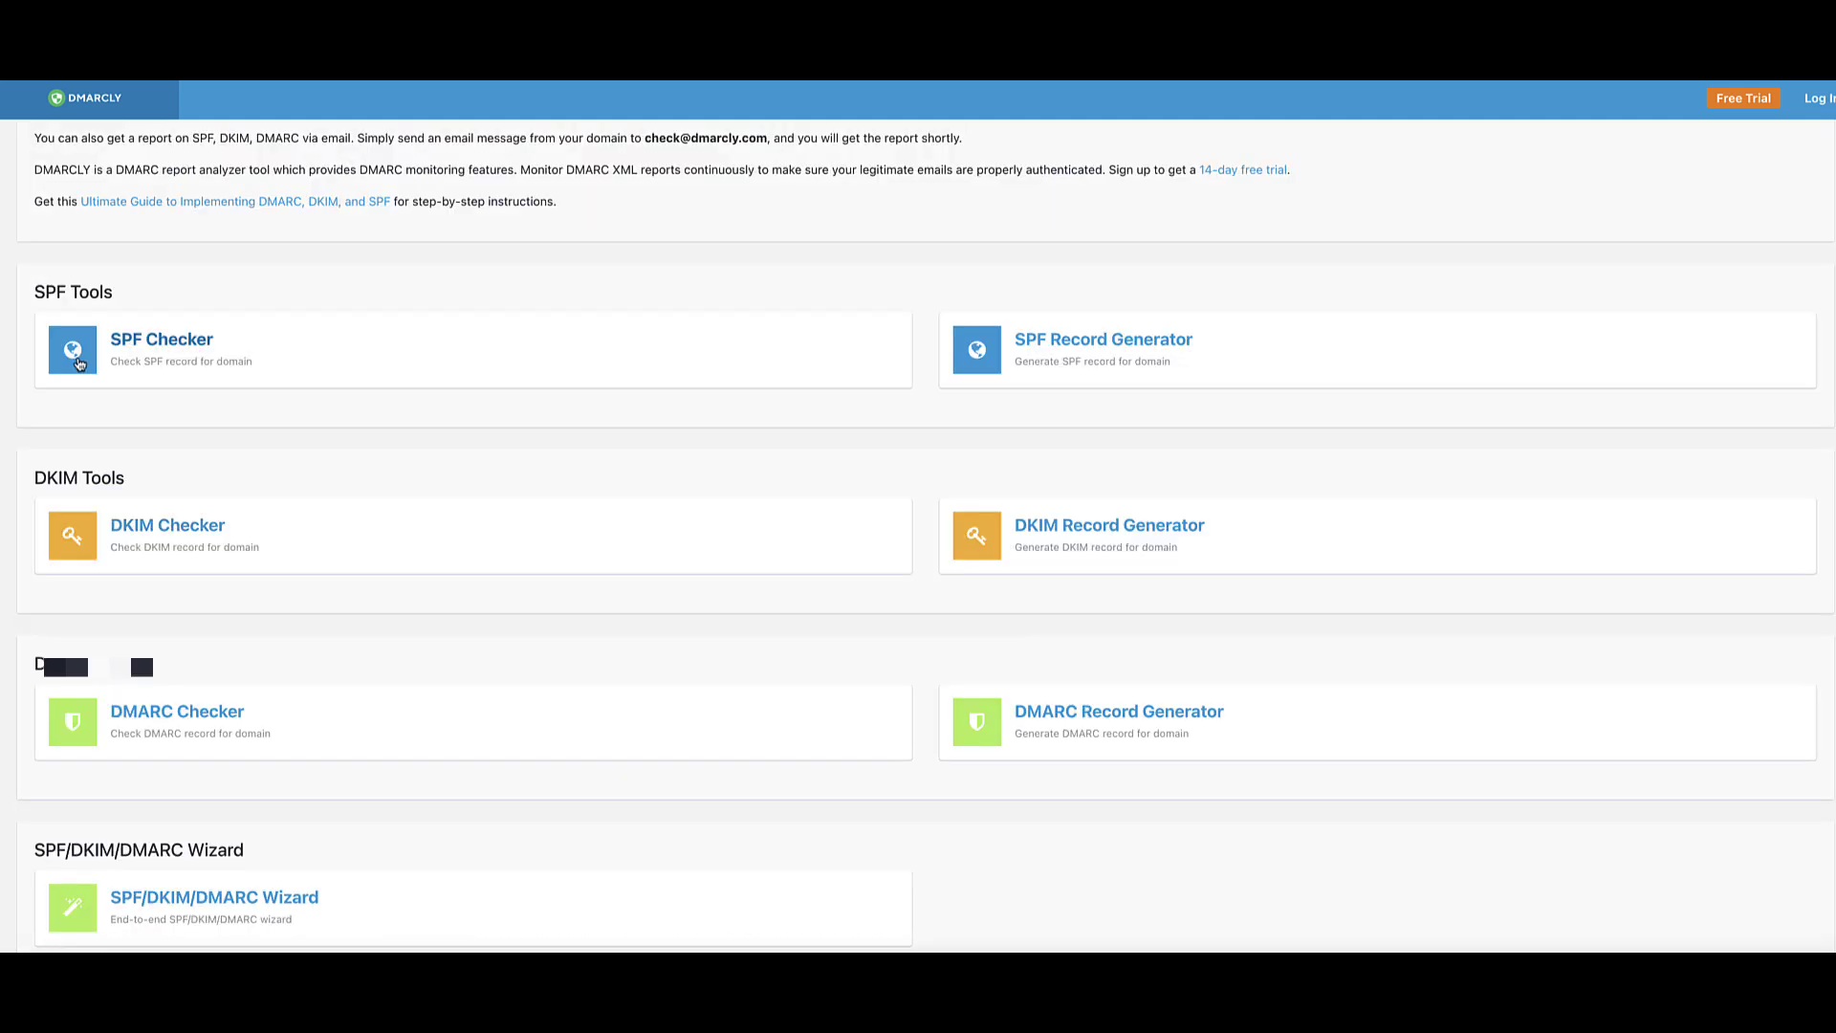
Step: Check steve-west.co's DMARC record, which passes with v=DMARC1; p=none
{"action": "scroll", "coordinate": [335, 508], "scroll_direction": "down", "scroll_amount": 2}
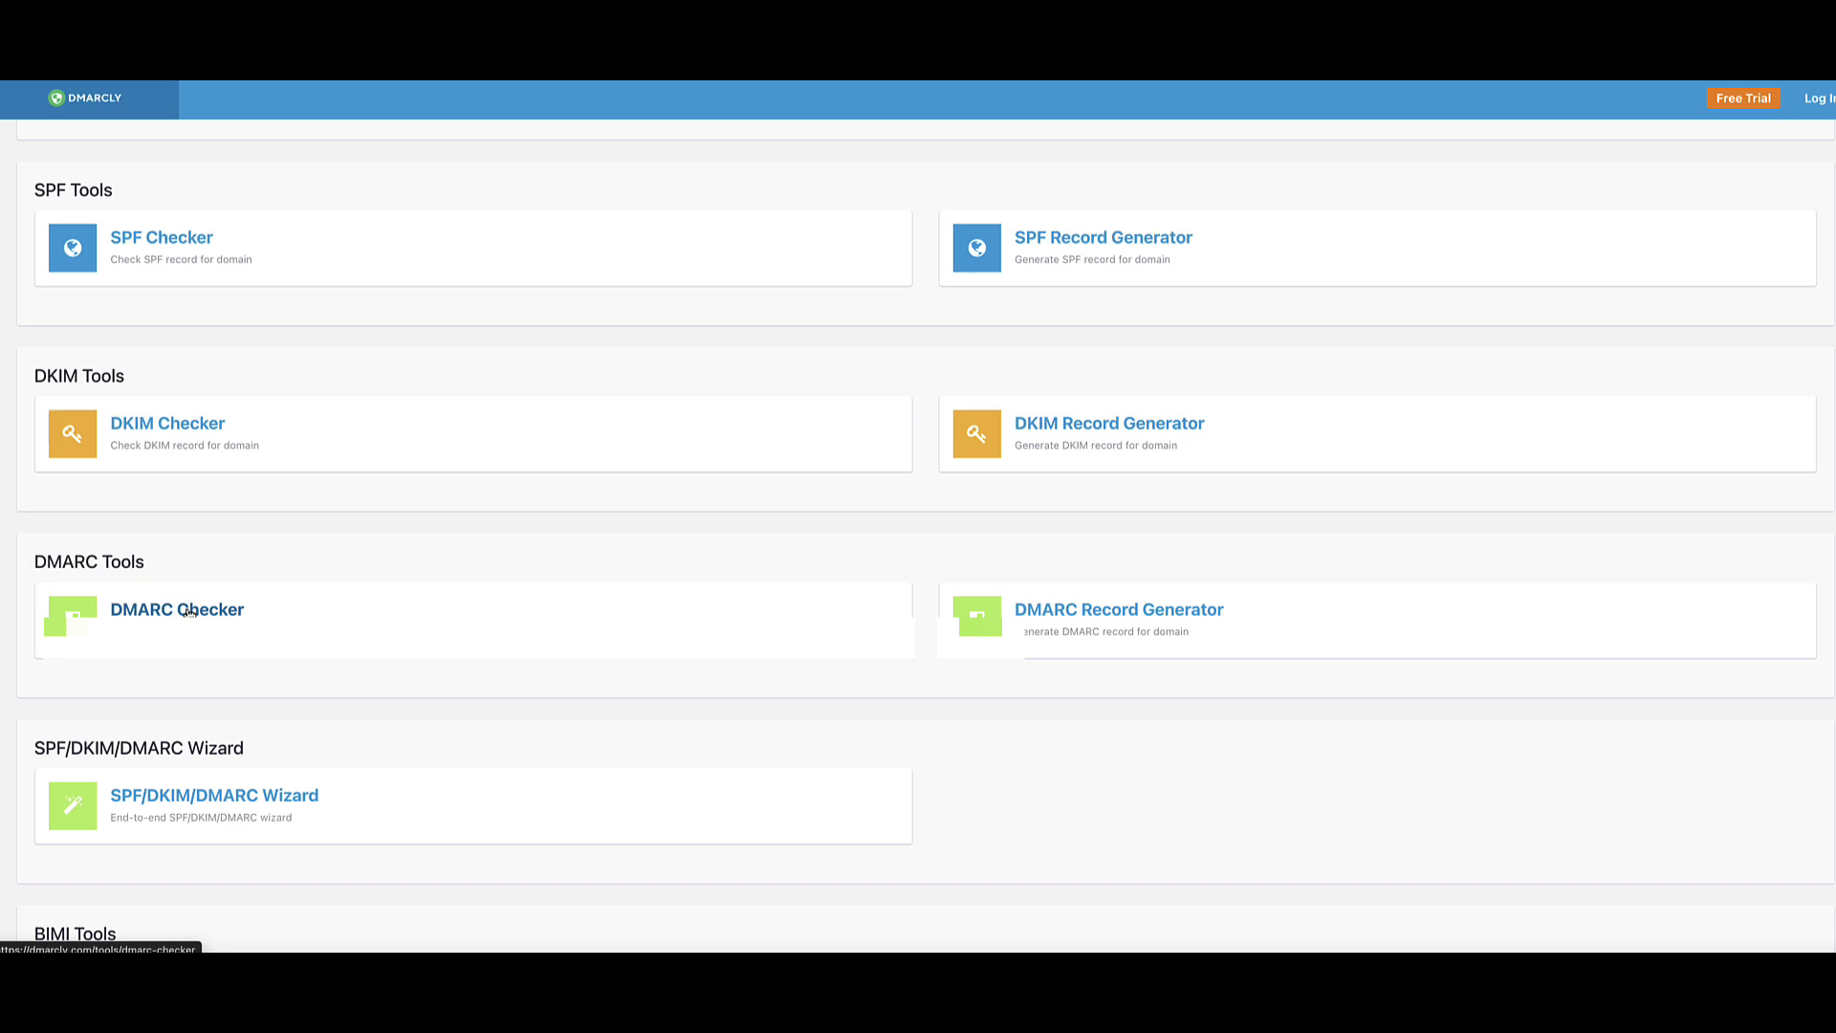
{"action": "left_click", "coordinate": [189, 612]}
{"action": "left_click", "coordinate": [449, 302]}
{"action": "type", "text": "steve-west.co"}
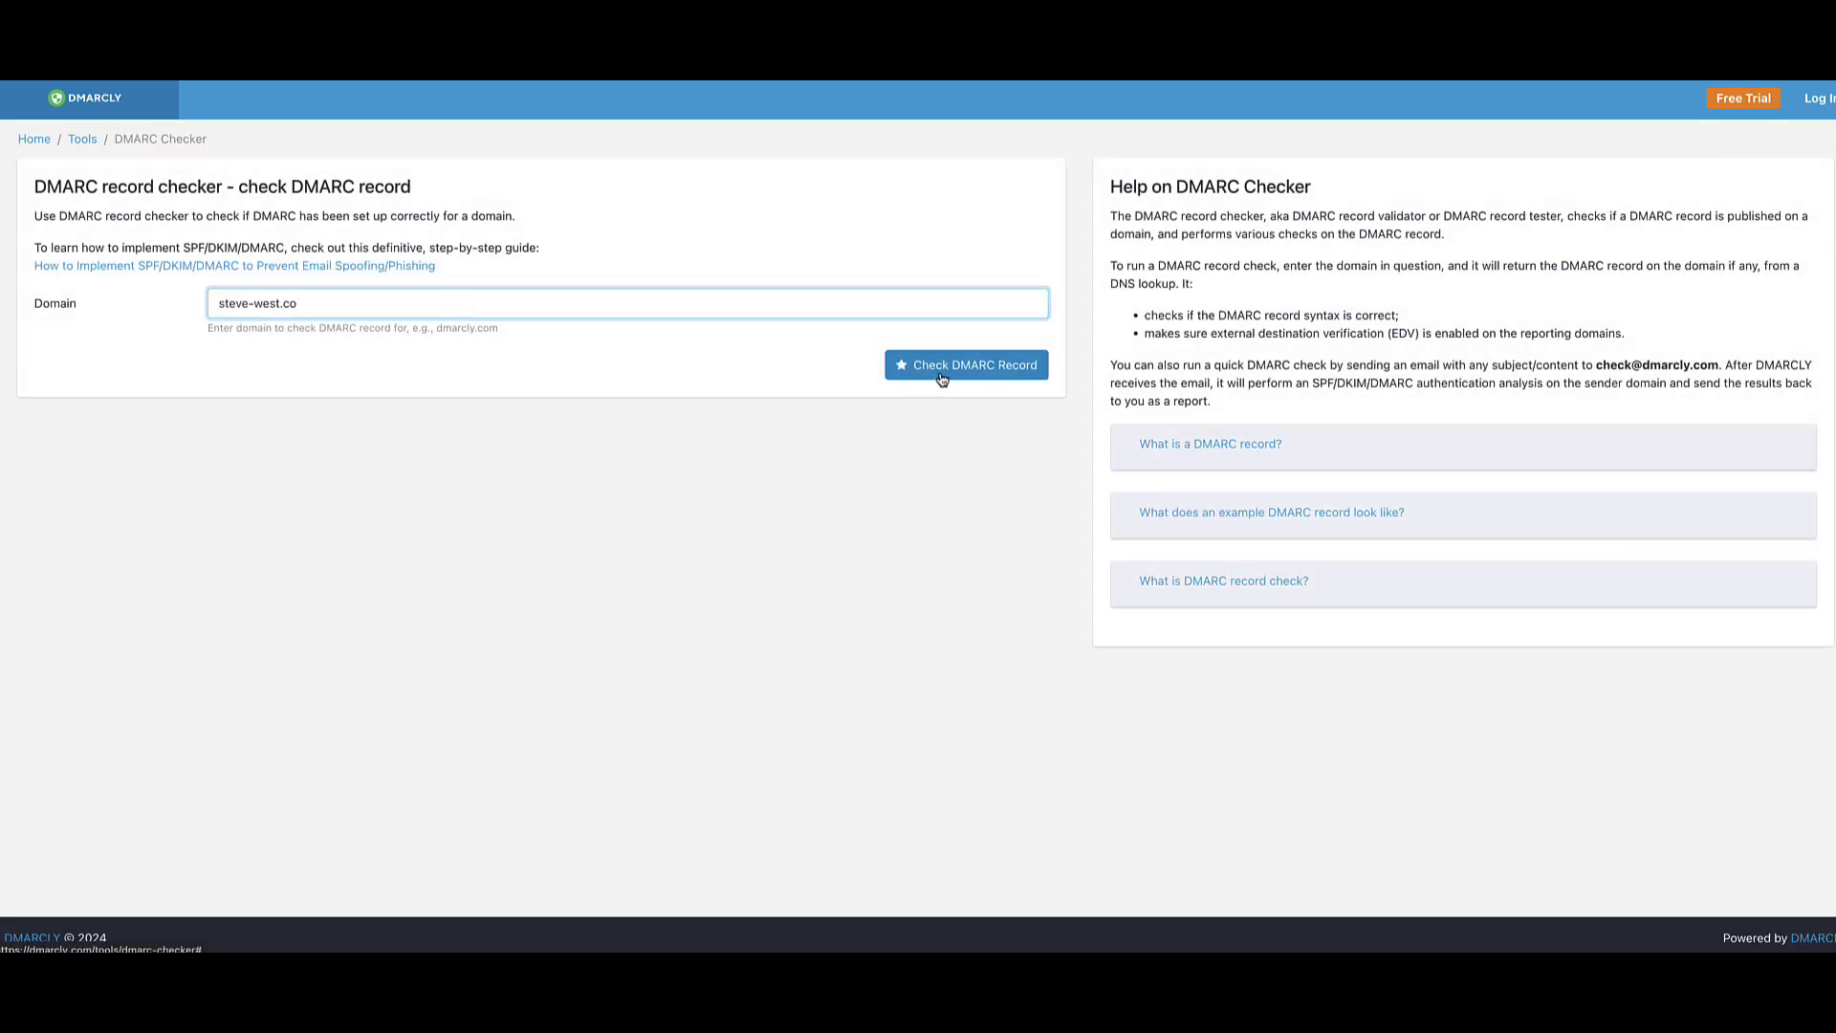
{"action": "left_click", "coordinate": [941, 368]}
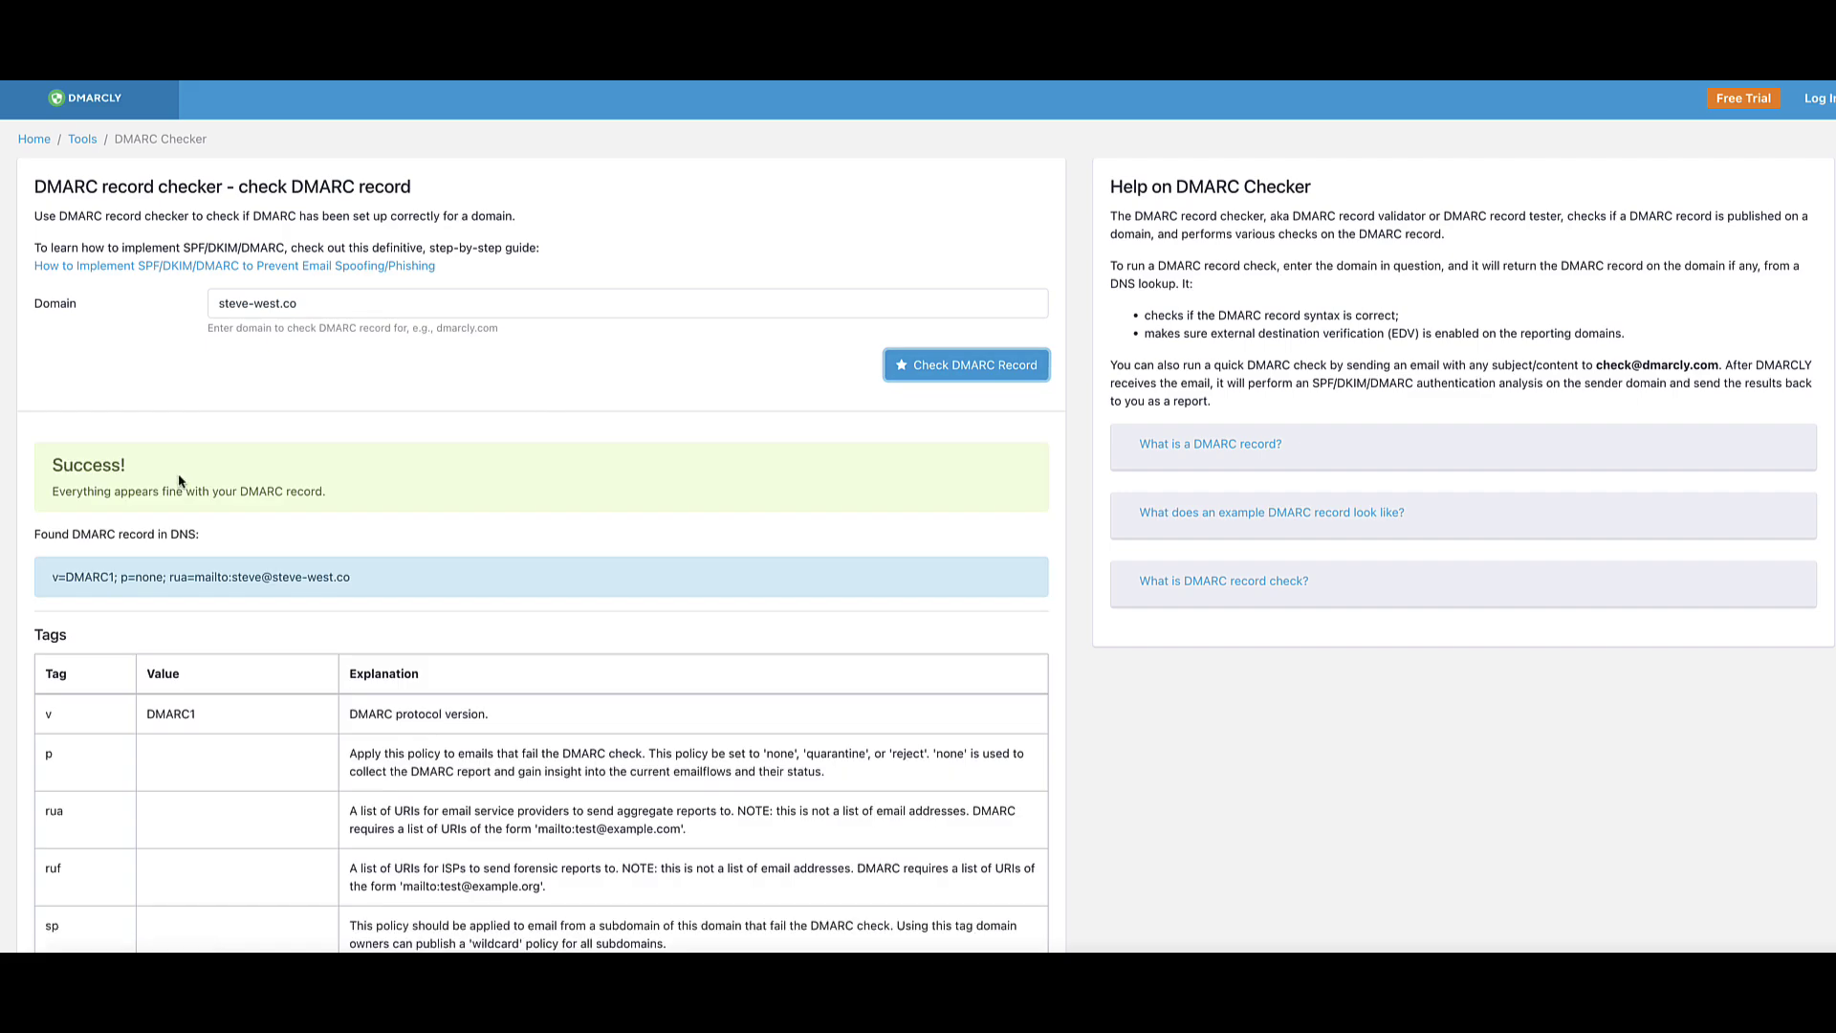